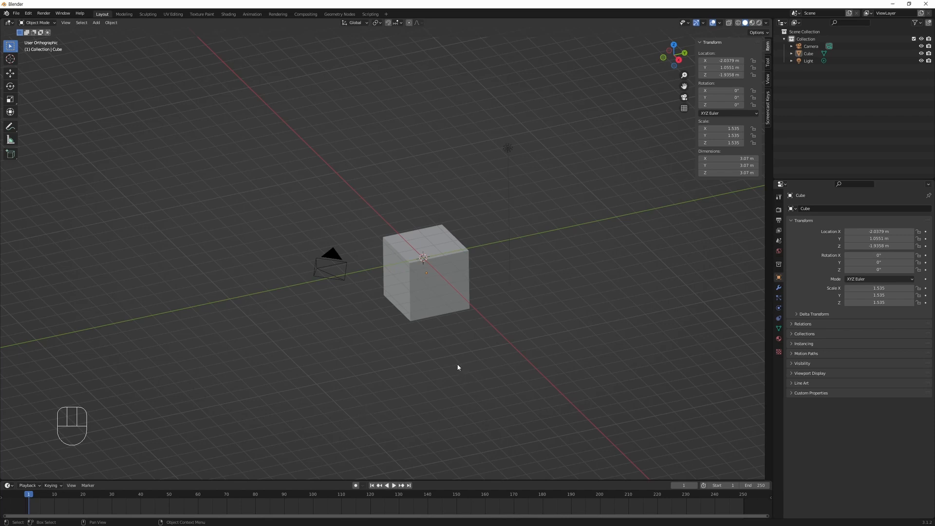
Select every object in the scene, then clear the selection.
key(a)
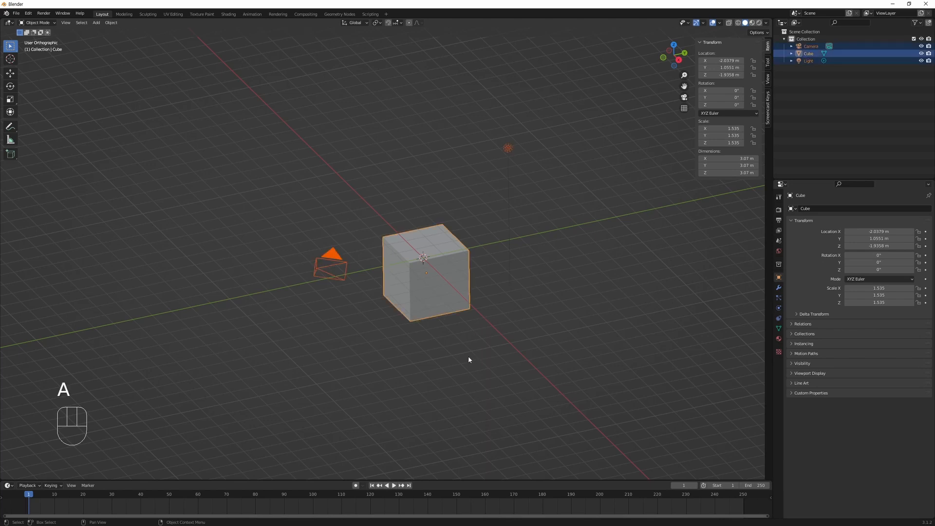
click(479, 355)
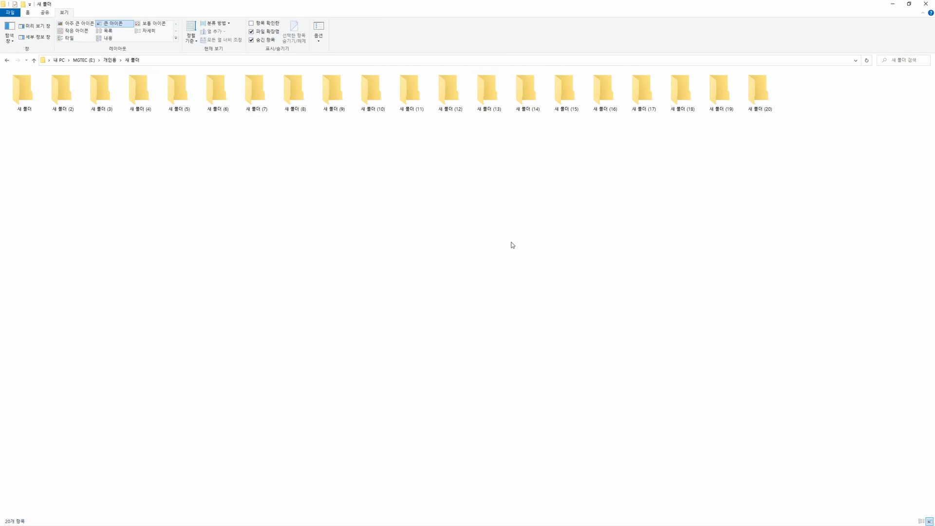
Switch to File Explorer, select all folders in the 새 폴더 directory and clear the selection.
key(ctrl+a)
click(512, 257)
key(ctrl+a)
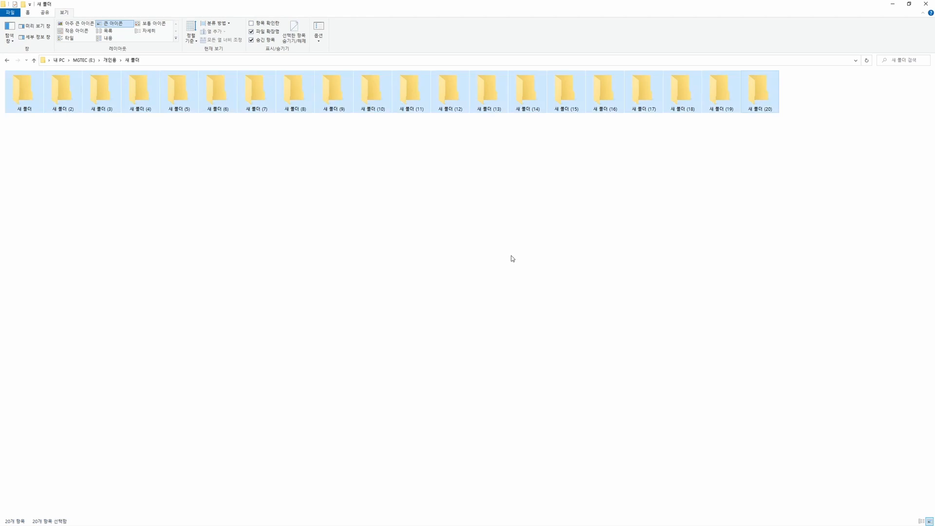
click(513, 258)
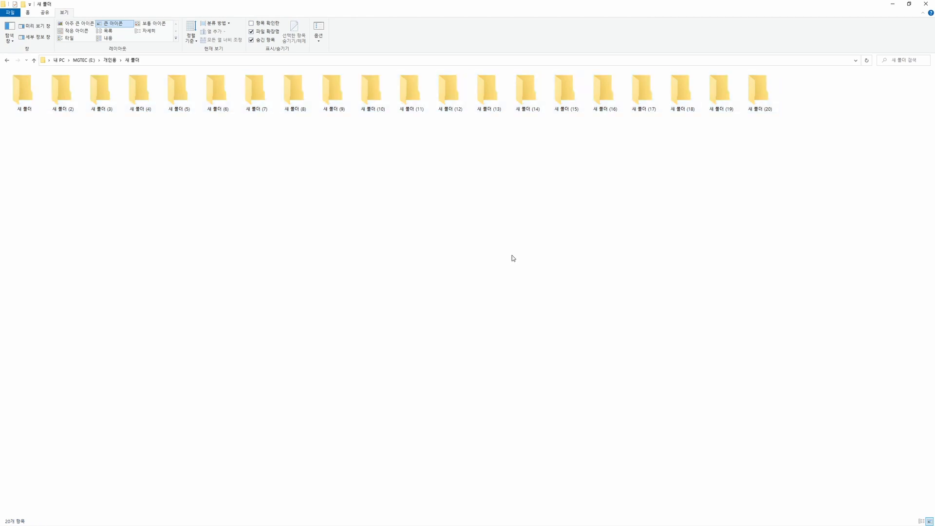
key(ctrl+a)
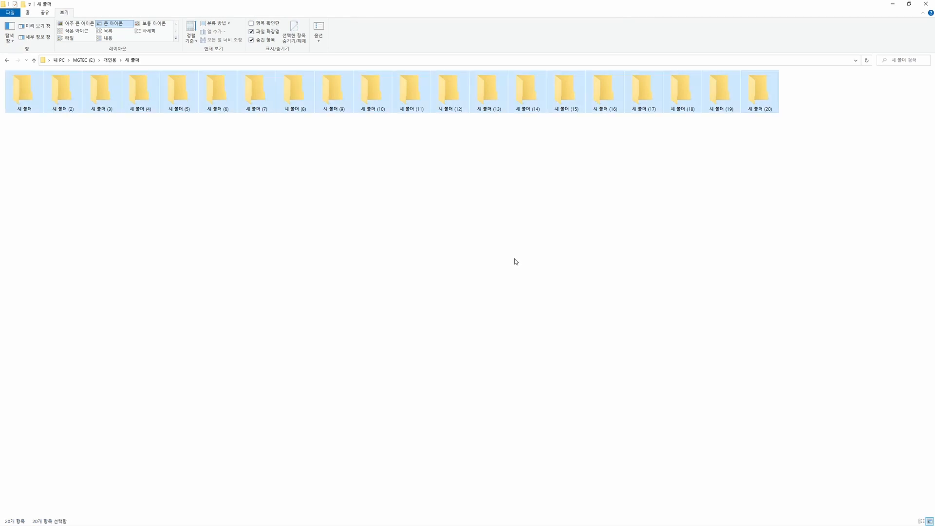
click(519, 261)
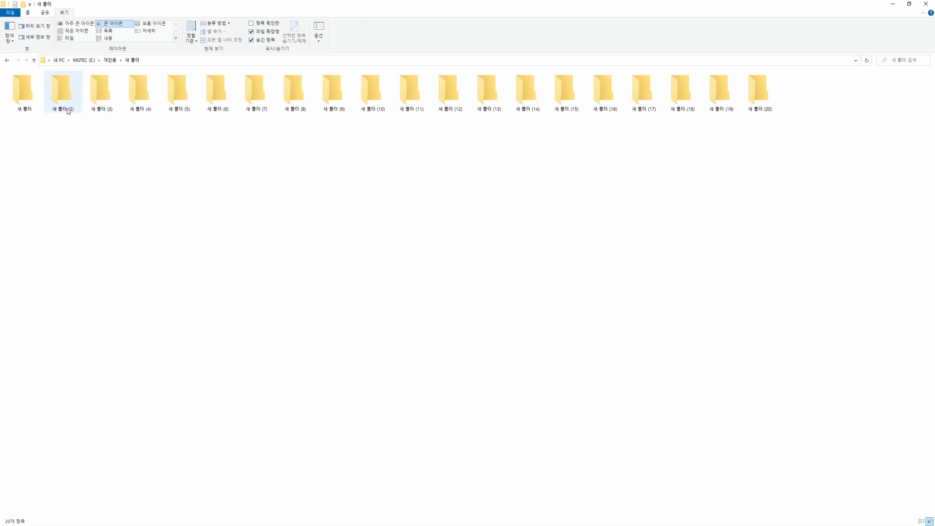
Select the folders 새 폴더, (3), (6), (8), (10), (13) and (15) through (20) individually, then clear the selection.
click(24, 90)
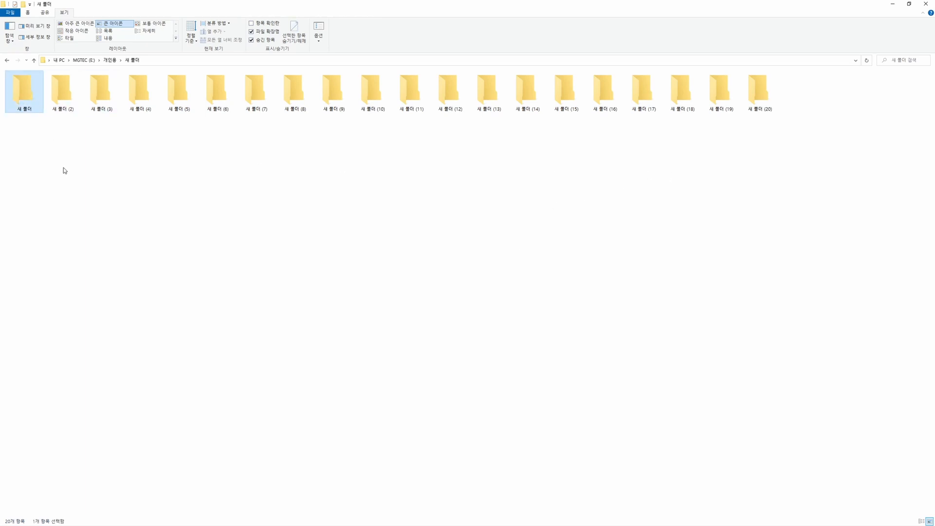
ctrl+click(104, 98)
ctrl+click(295, 97)
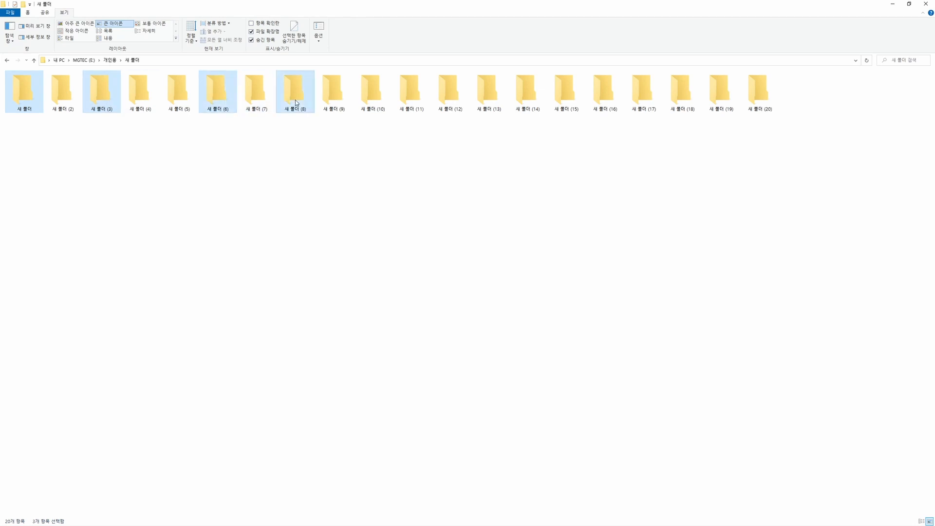
ctrl+click(372, 100)
ctrl+click(478, 102)
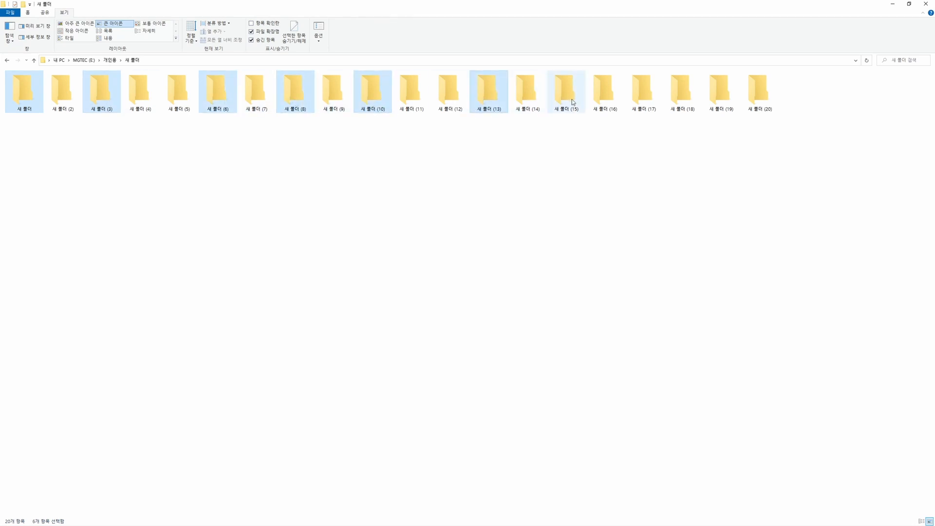
ctrl+click(566, 97)
ctrl+click(597, 98)
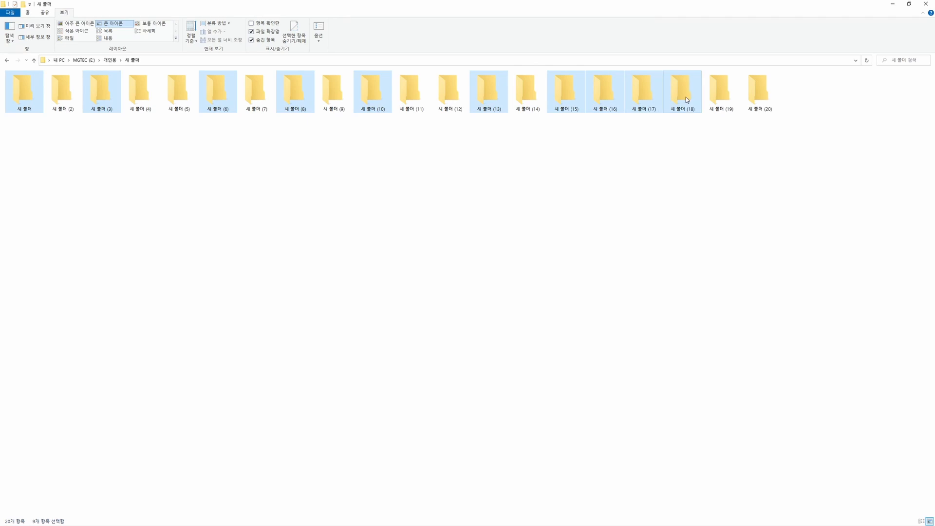
ctrl+click(686, 98)
ctrl+click(722, 97)
ctrl+click(759, 98)
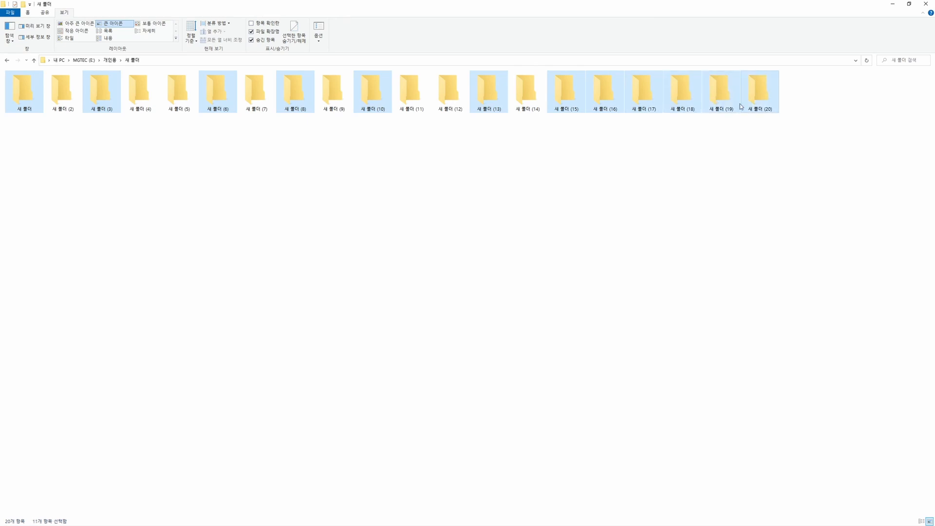
click(480, 265)
Box-select folders 새 폴더 (8) through (18), then select only 새 폴더, (5) and (7) instead.
drag(680, 252, 279, 89)
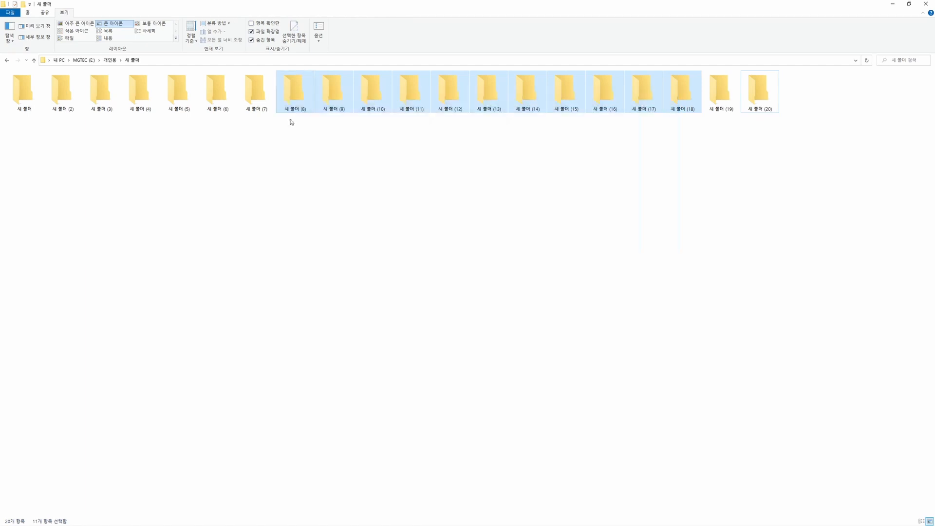
click(529, 249)
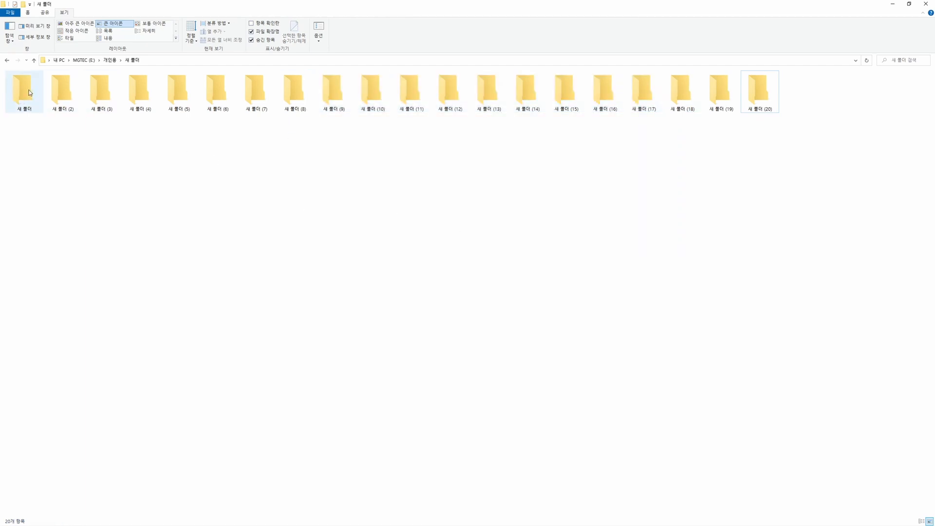
click(27, 90)
ctrl+click(178, 90)
ctrl+click(256, 90)
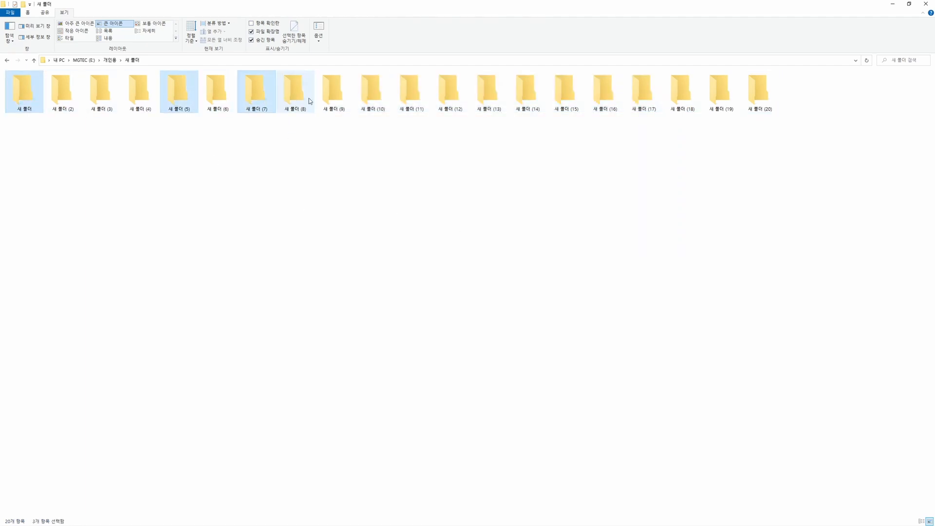
Box-select folders 새 폴더 (6) through (17), remove (8), (11), (14) and (17) individually, then clear the selection.
drag(642, 217, 228, 89)
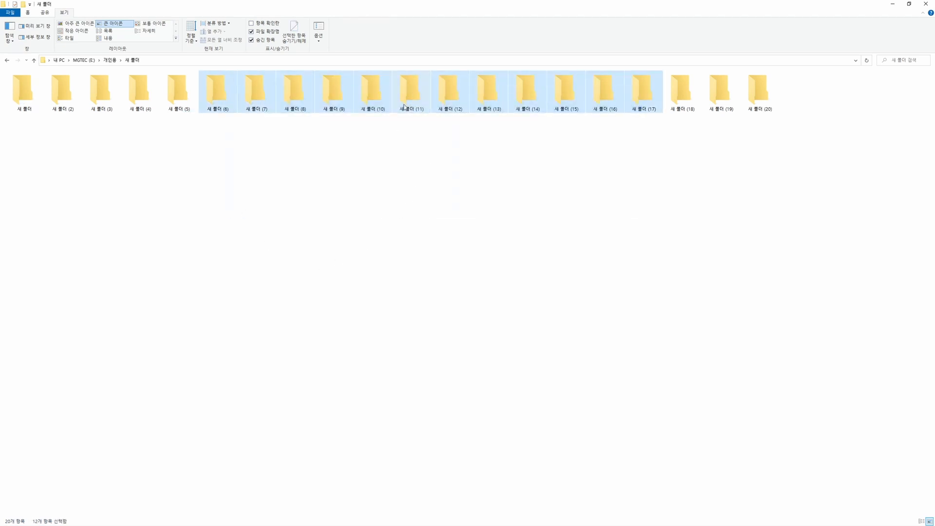
ctrl+click(416, 98)
ctrl+click(295, 100)
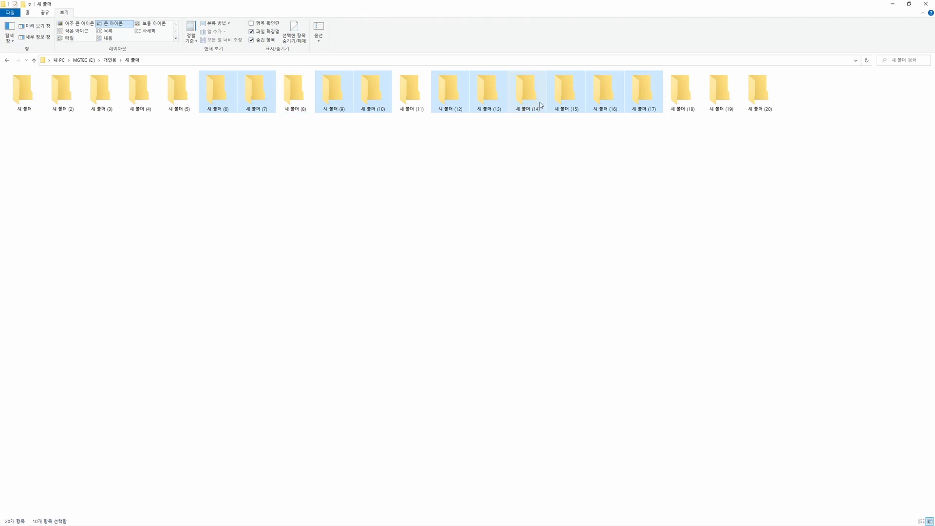
ctrl+click(542, 105)
ctrl+click(654, 103)
click(321, 257)
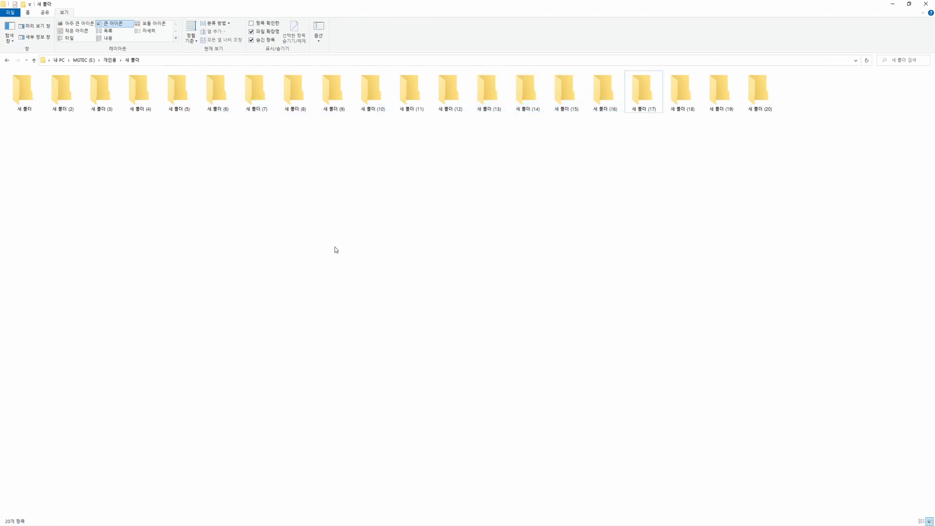
Select the continuous range of folders from 새 폴더 (3) to 새 폴더 (16), then clear the selection.
click(106, 98)
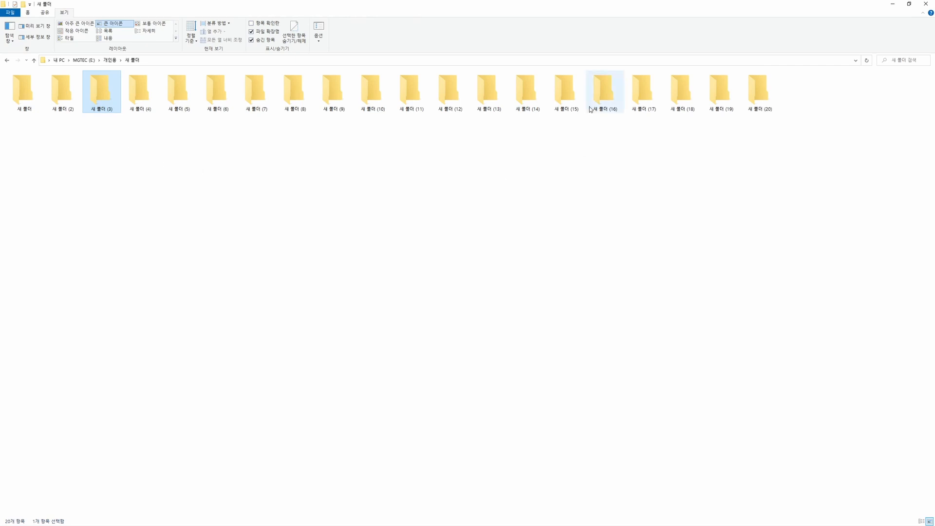
shift+click(606, 102)
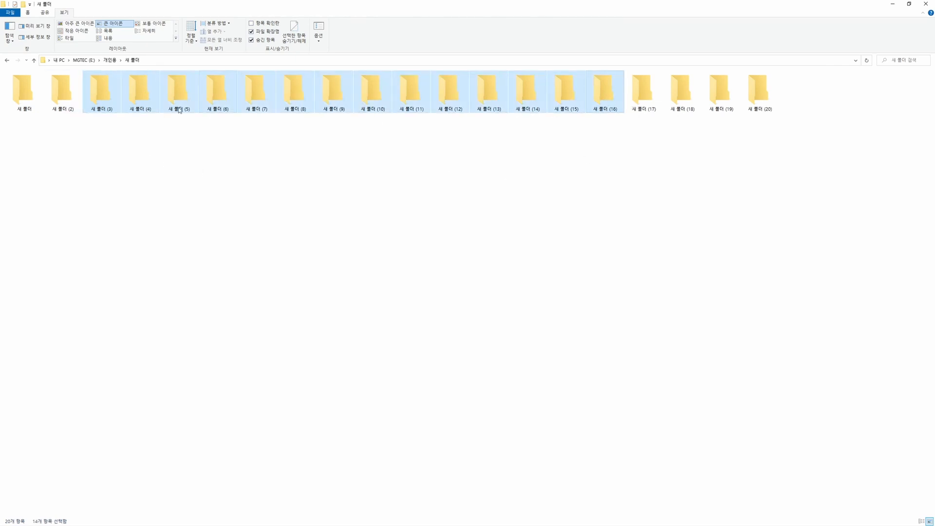
click(555, 151)
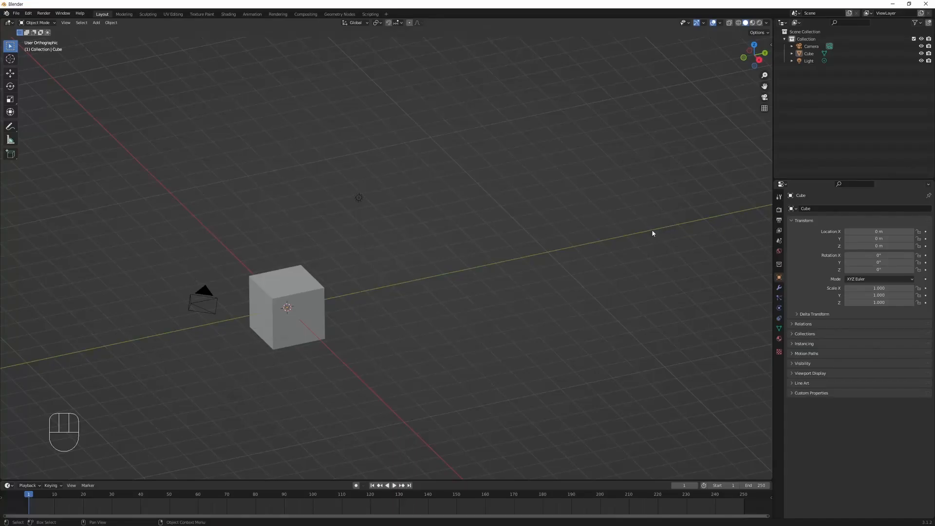
Open the Preferences at the Keymap section in Blender, and reposition and enlarge its window beside the cube.
key(ctrl+u)
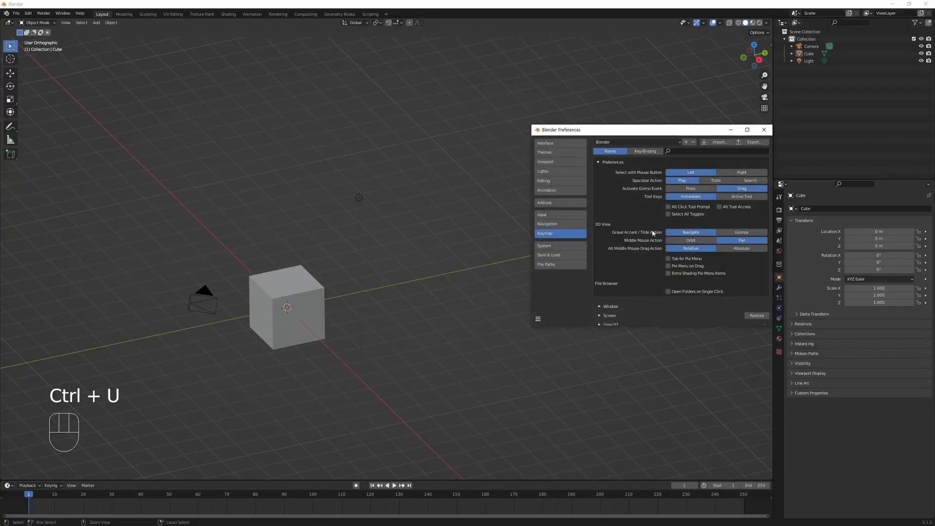
drag(674, 131, 544, 61)
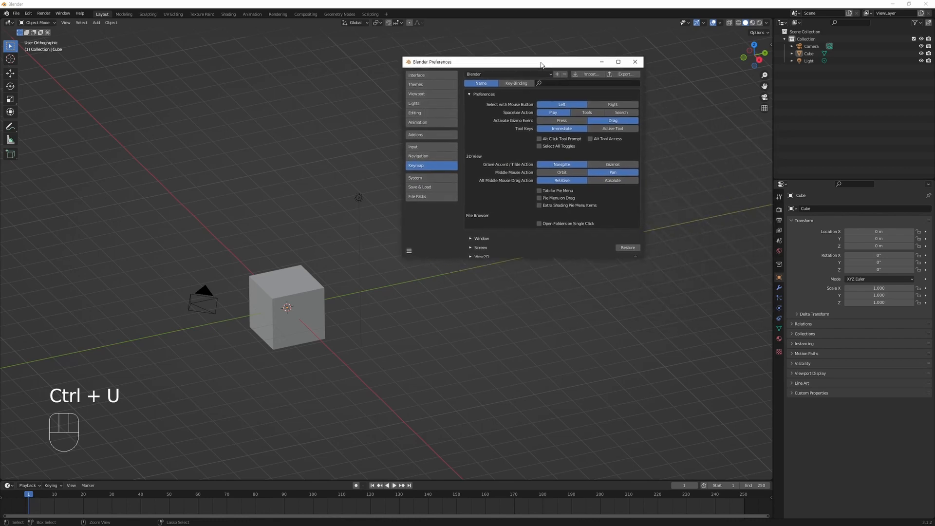
drag(643, 257, 739, 420)
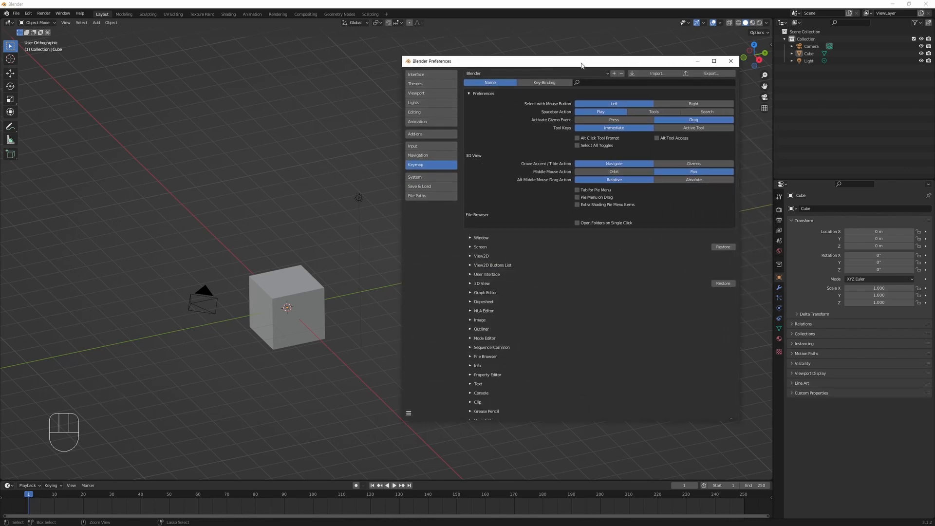
drag(582, 61, 596, 72)
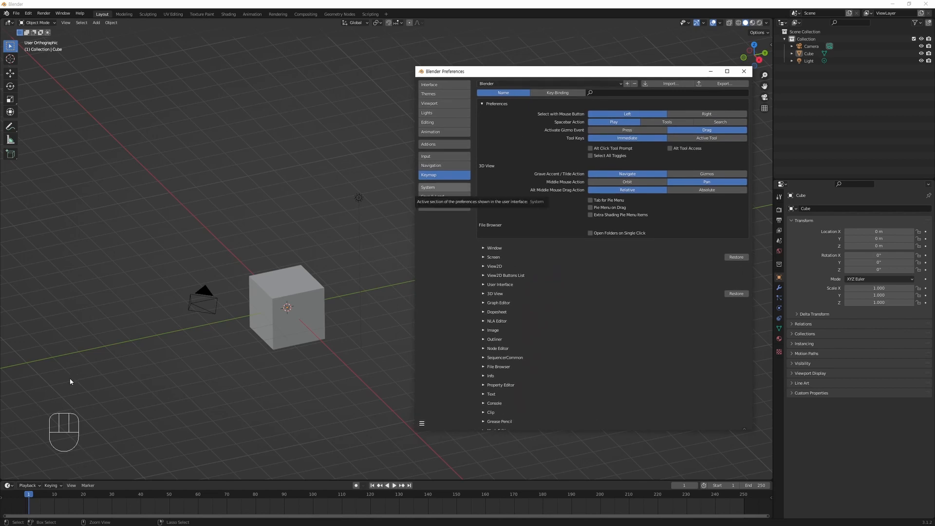
Switch the selection of all scene objects on and off in the 3D viewport.
click(109, 389)
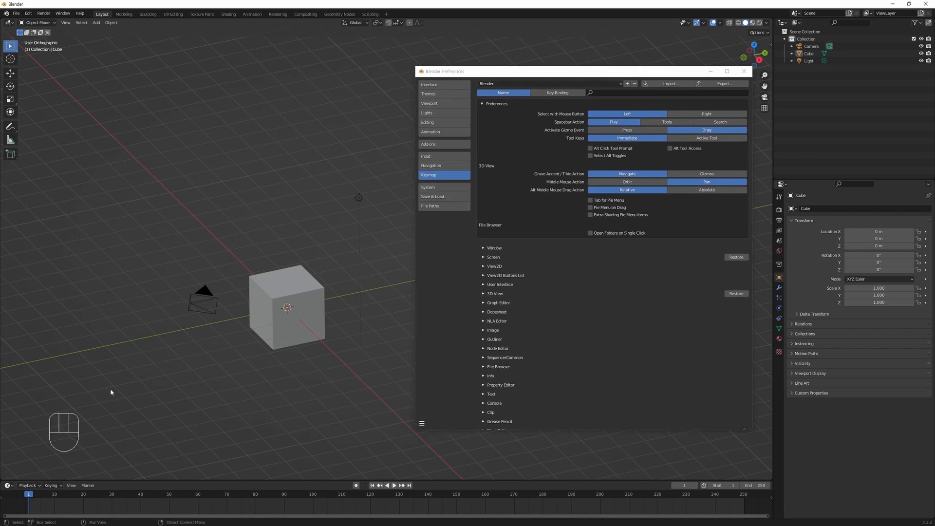
middle_drag(114, 385, 124, 346)
right_click(124, 347)
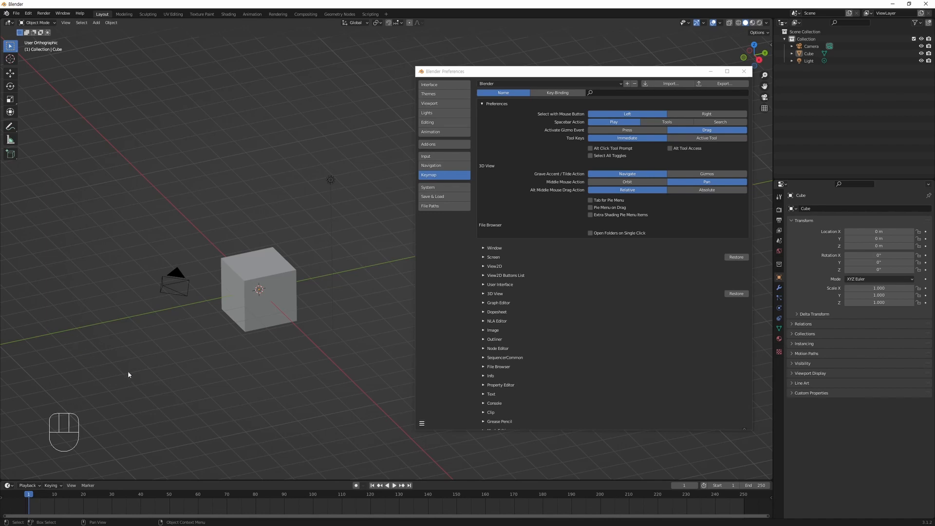
key(ctrl)
key(shift)
key(a)
key(a)
key(a)
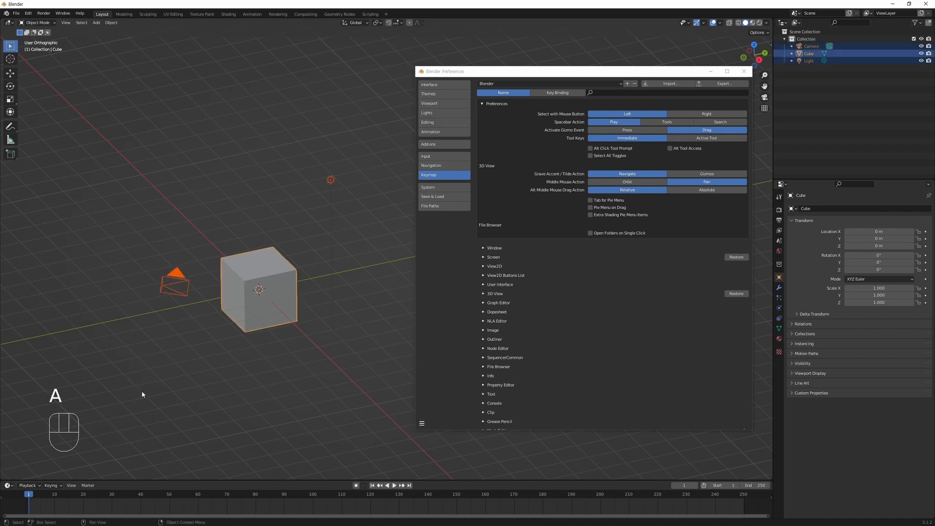
key(a)
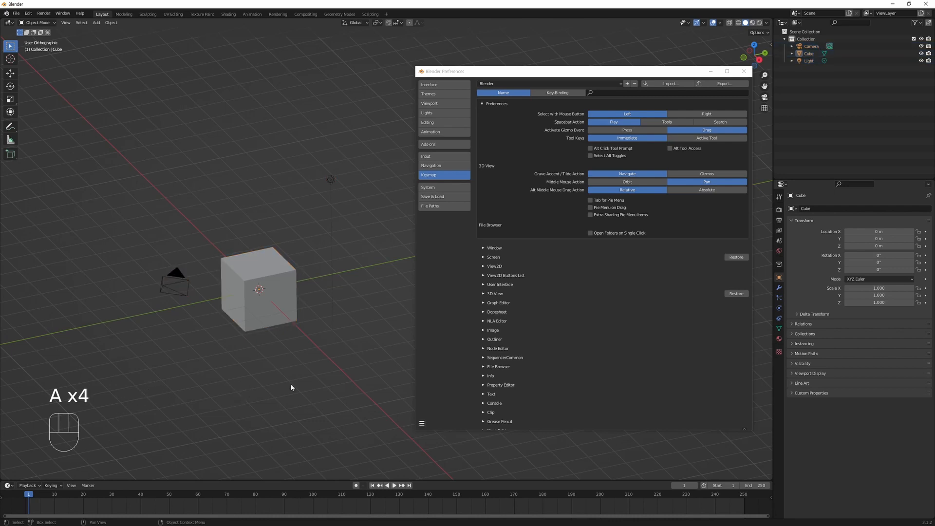
Box-select the cube, camera and light in the 3D viewport.
middle_drag(341, 309, 358, 329)
click(357, 329)
drag(392, 148, 169, 412)
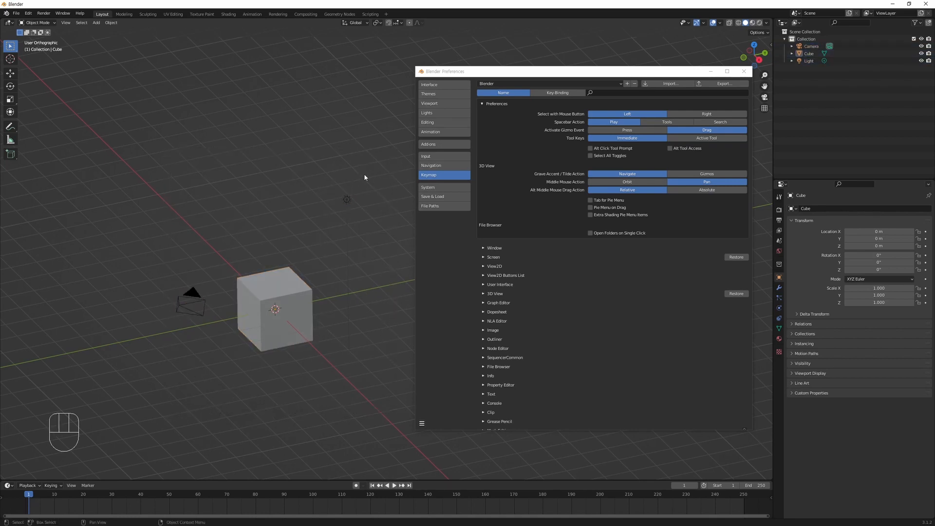
Bring up the Apply transform options and dismiss them, then select all objects and clear the selection.
key(ctrl+a)
click(301, 346)
key(ctrl+a)
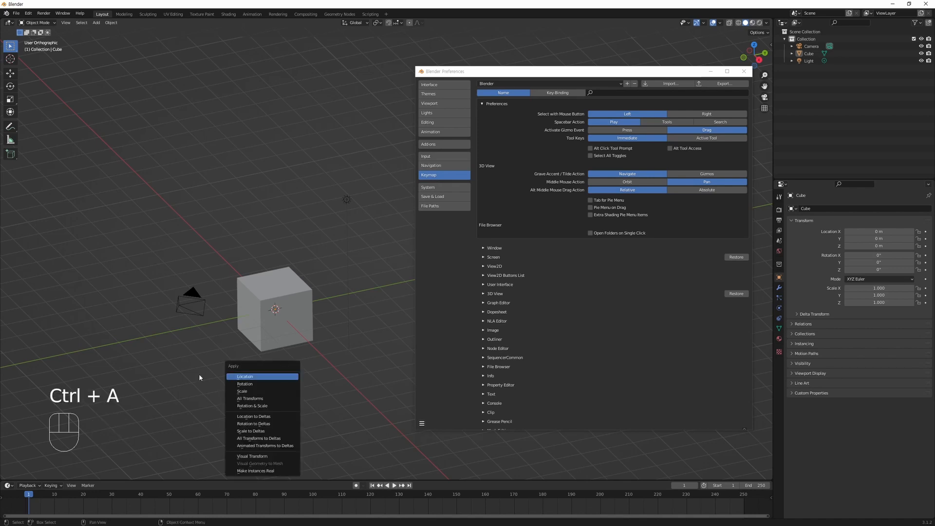
click(219, 382)
key(a)
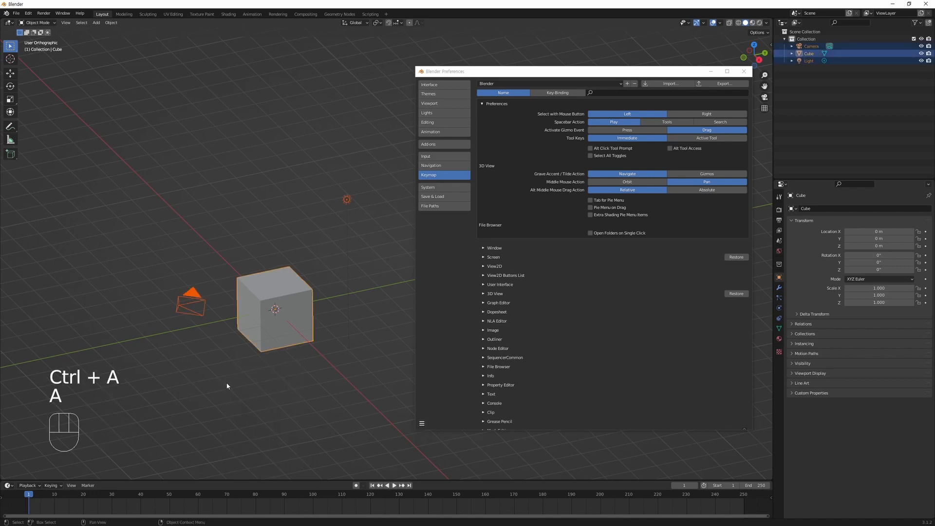
click(229, 382)
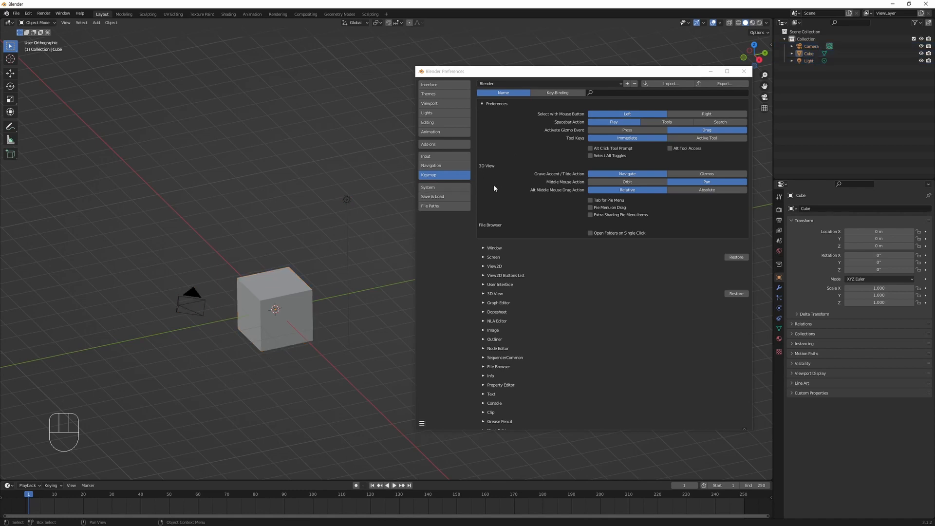
Search the keymap for "select all" and find the Object Mode (De)select All entries.
click(643, 91)
text(selec)
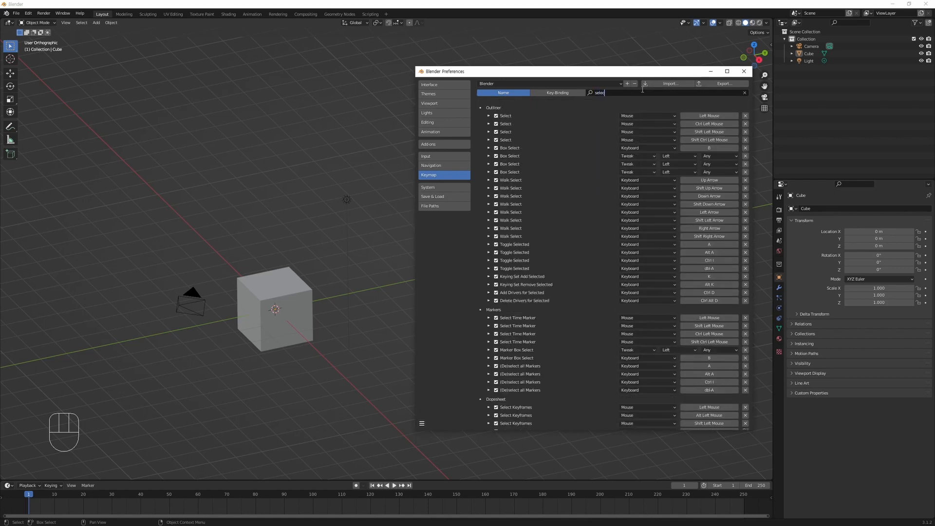
text(t all)
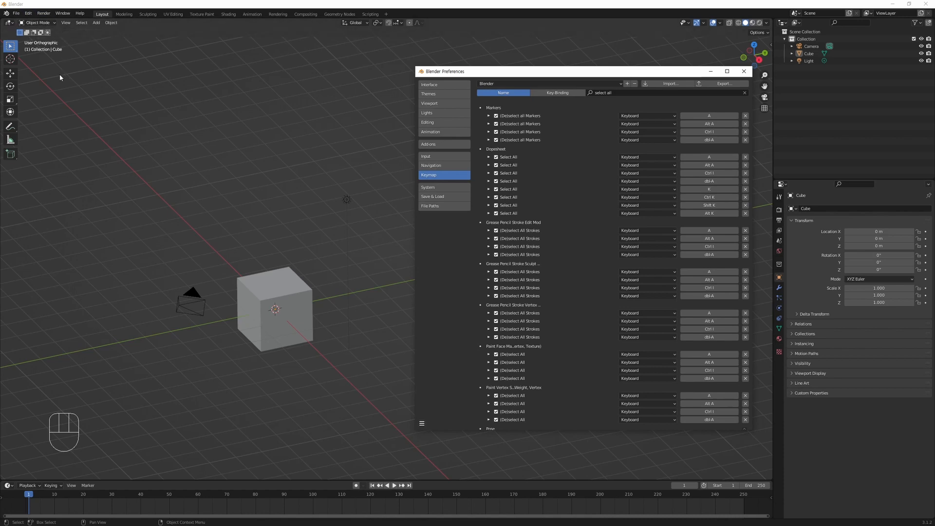
scroll(581, 366, down, 8)
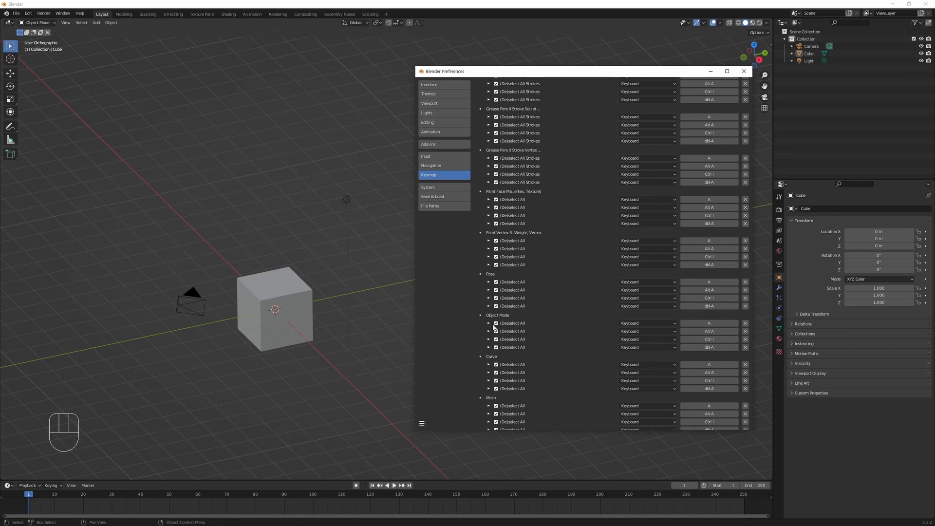
Expand the four Object Mode (De)select All entries and examine their key bindings and actions.
click(489, 323)
click(489, 374)
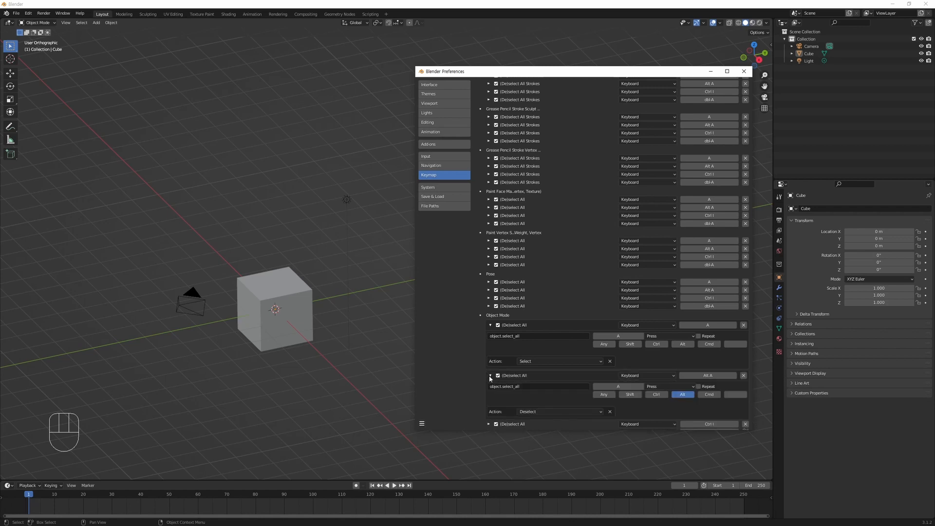
scroll(490, 273, down, 5)
click(489, 264)
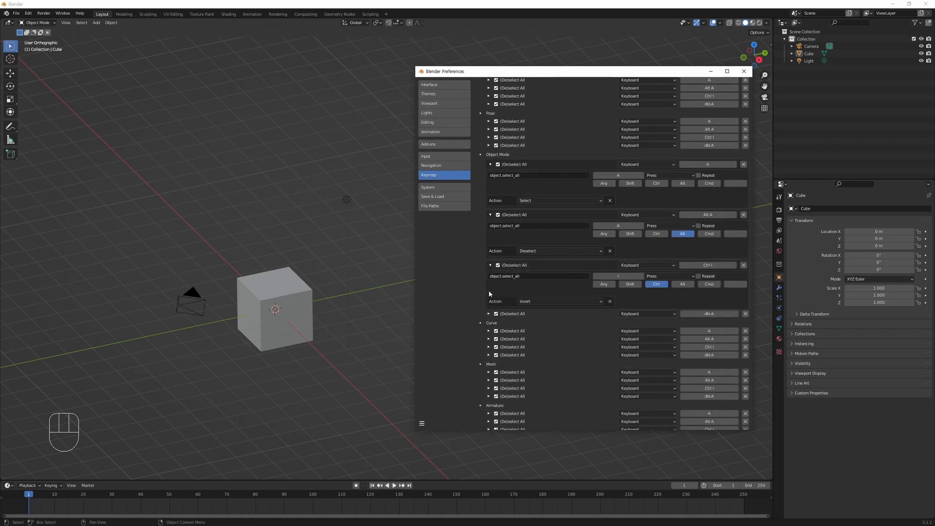
click(490, 316)
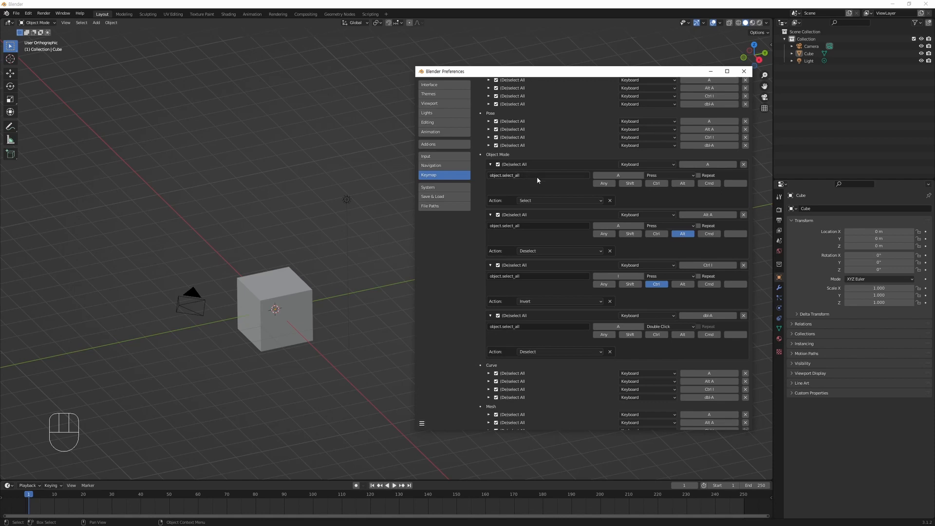
scroll(537, 176, up, 1)
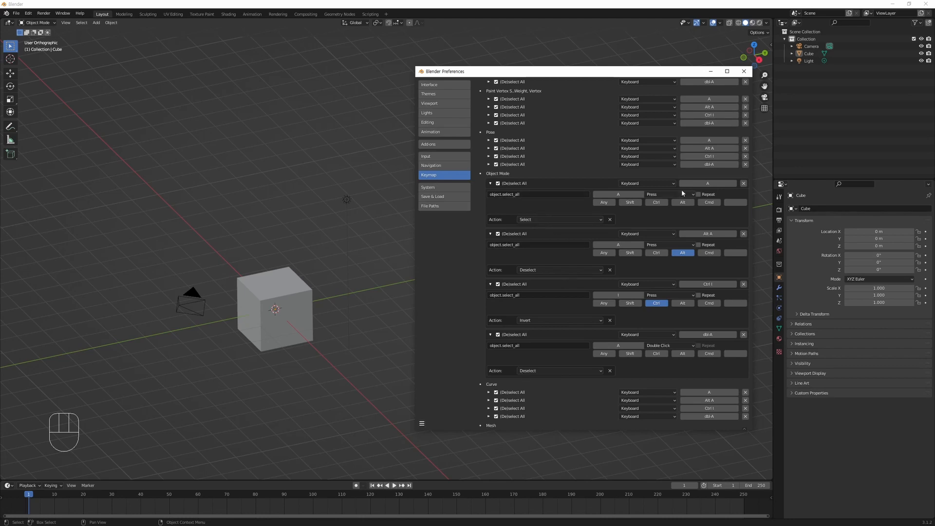
Select all objects in the 3D viewport, then deselect everything with the dedicated deselect shortcut.
click(310, 390)
key(a)
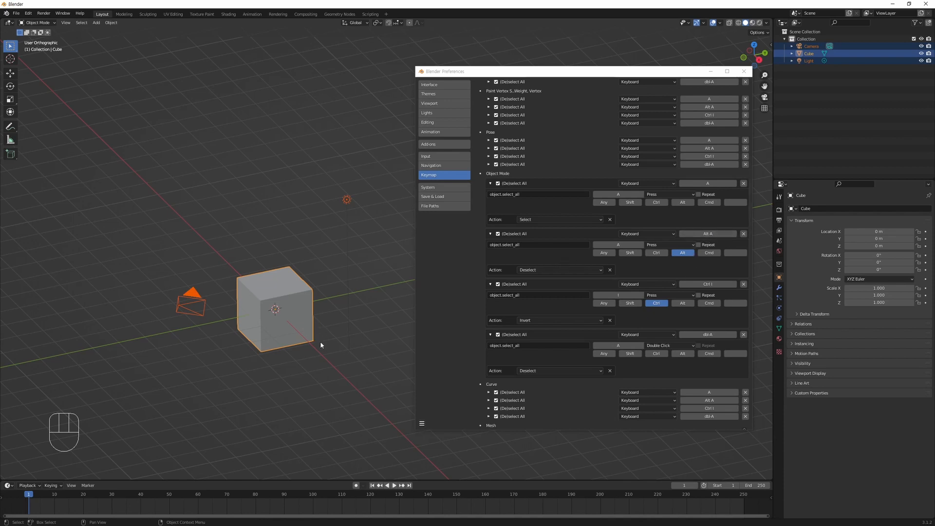
key(alt+a)
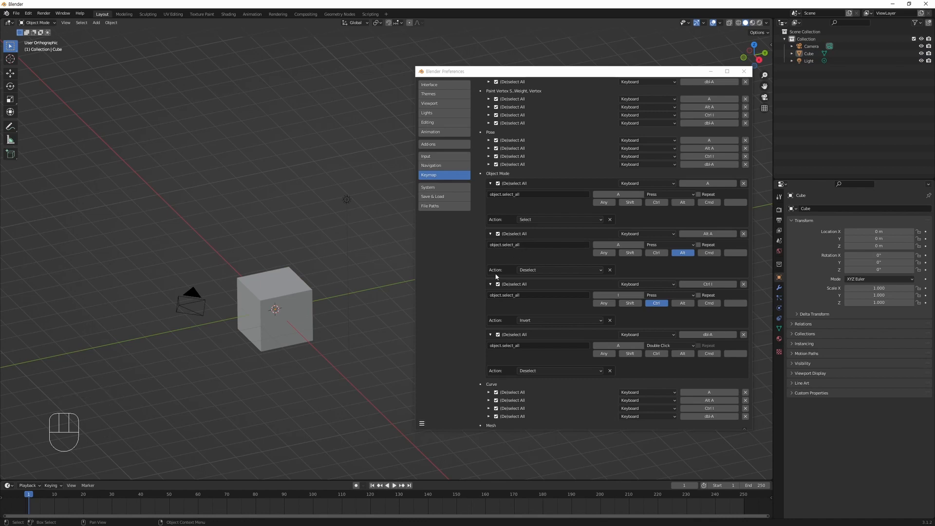
Select the cube and invert the selection, repeat this once more, then clear the selection.
click(286, 335)
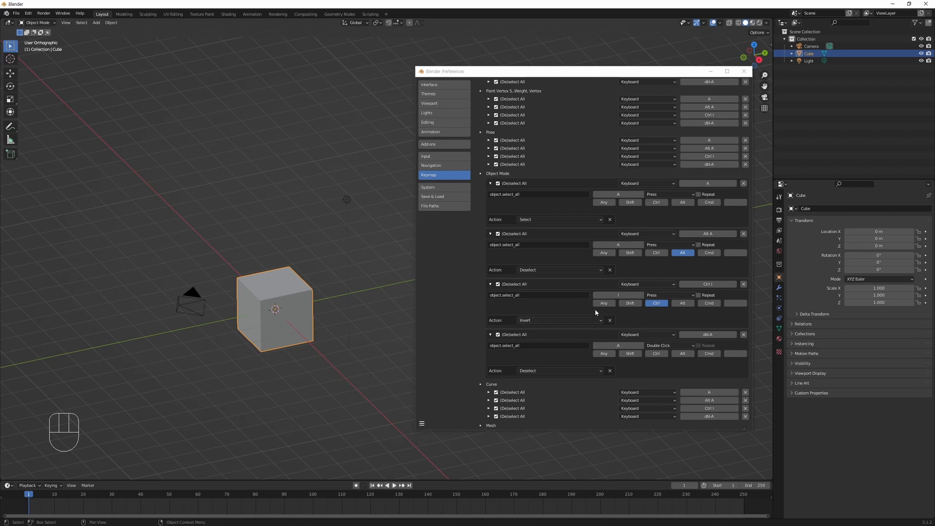
key(ctrl+i)
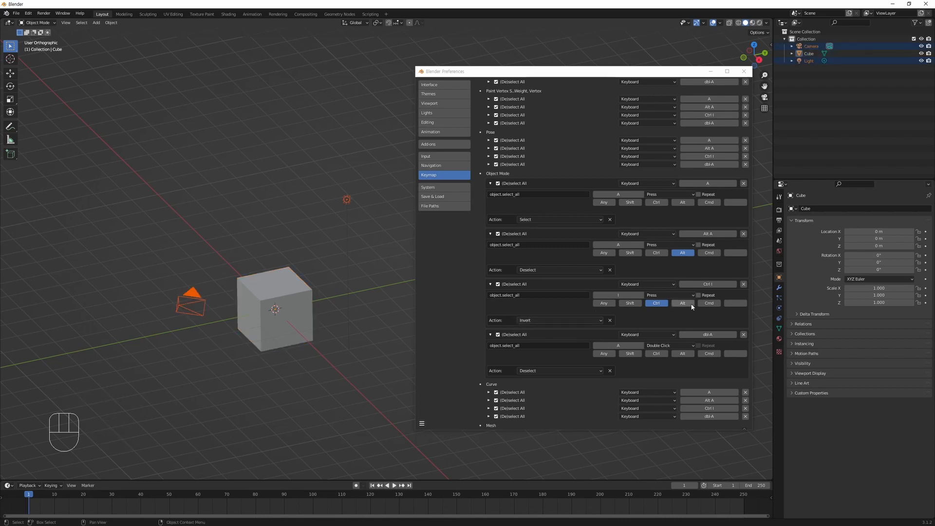
click(325, 402)
click(286, 327)
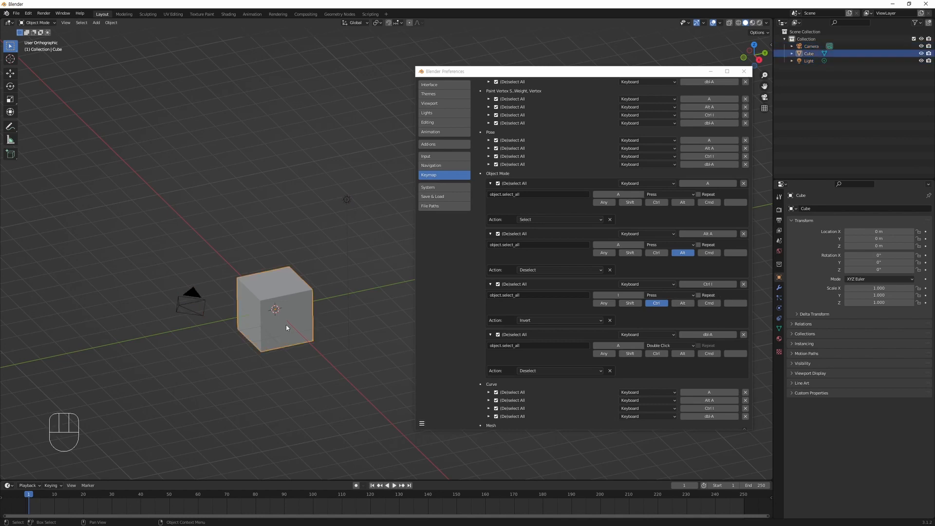
key(ctrl+i)
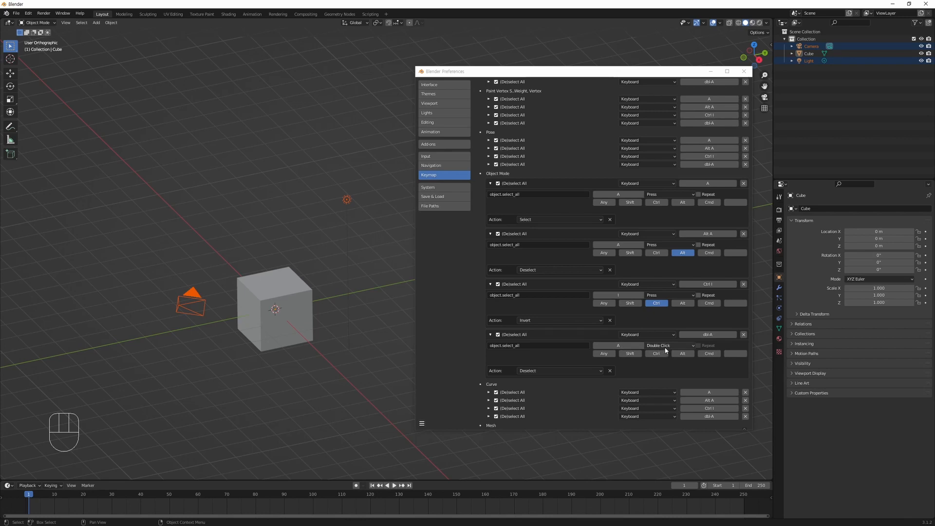
click(295, 421)
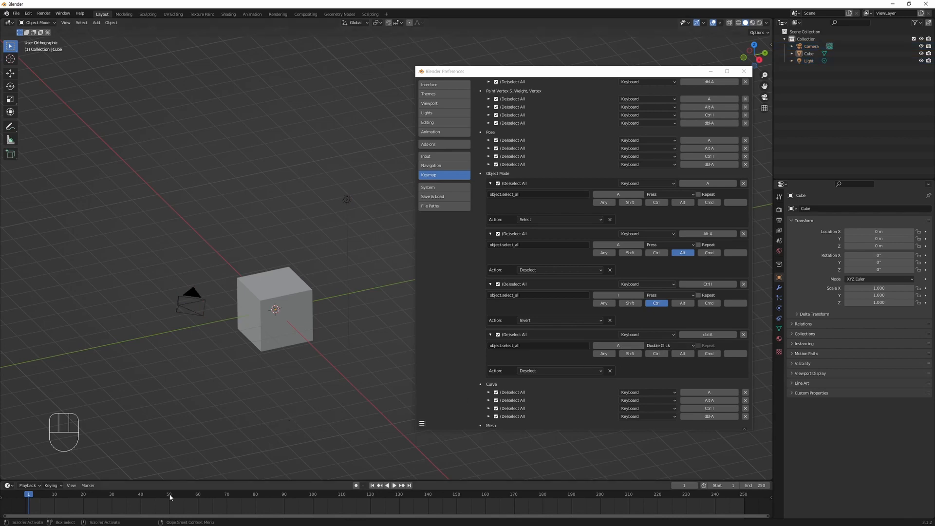
Repeatedly select and deselect all scene objects to try the single and double-tap A bindings.
key(a)
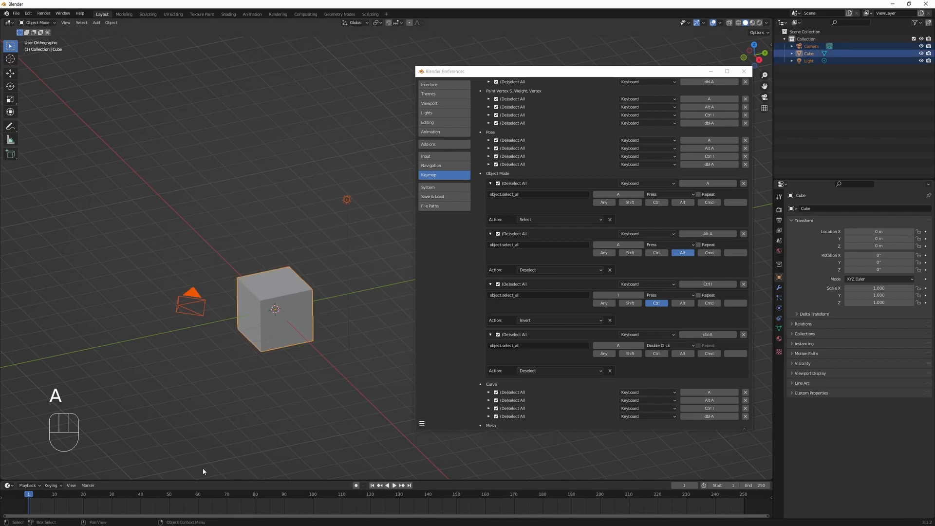
key(a)
key(a)
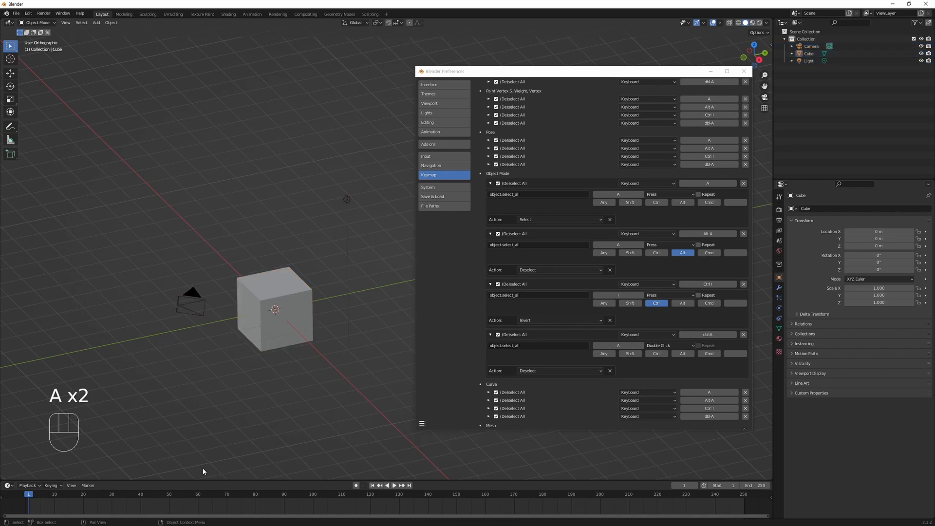
click(667, 346)
key(a)
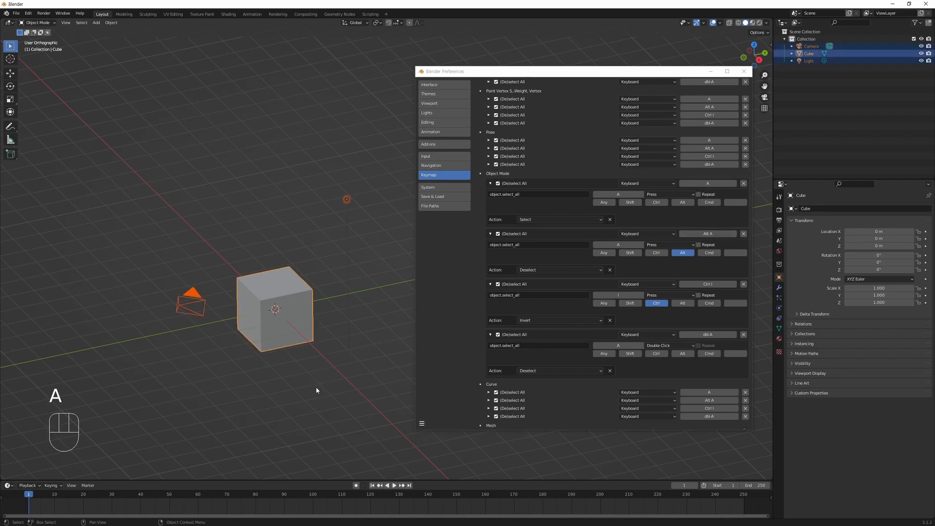
key(a)
key(a)
key(a)
key(a)
Rebind the Object Mode (De)select All entries, setting the Select action to Ctrl+A and the Deselect action to Ctrl+D.
click(656, 203)
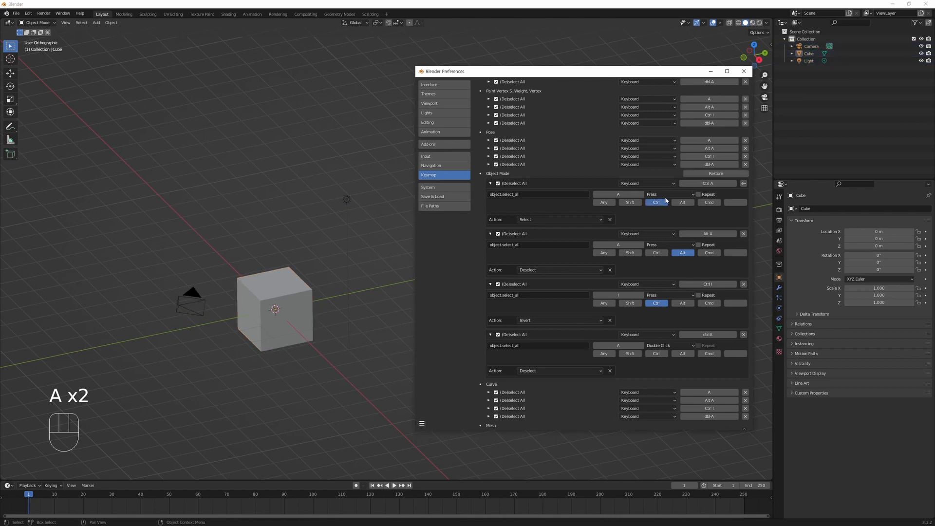
click(490, 183)
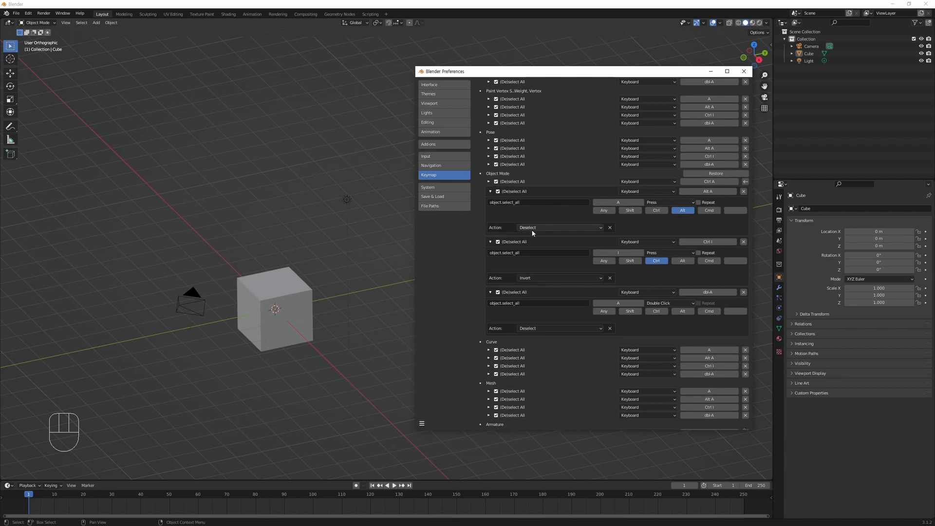
click(656, 211)
click(683, 211)
click(626, 203)
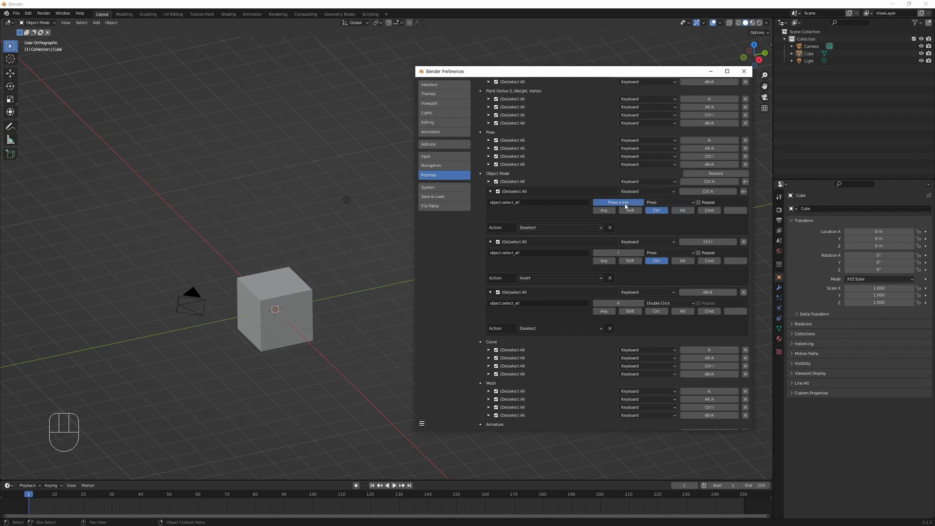
key(d)
click(491, 191)
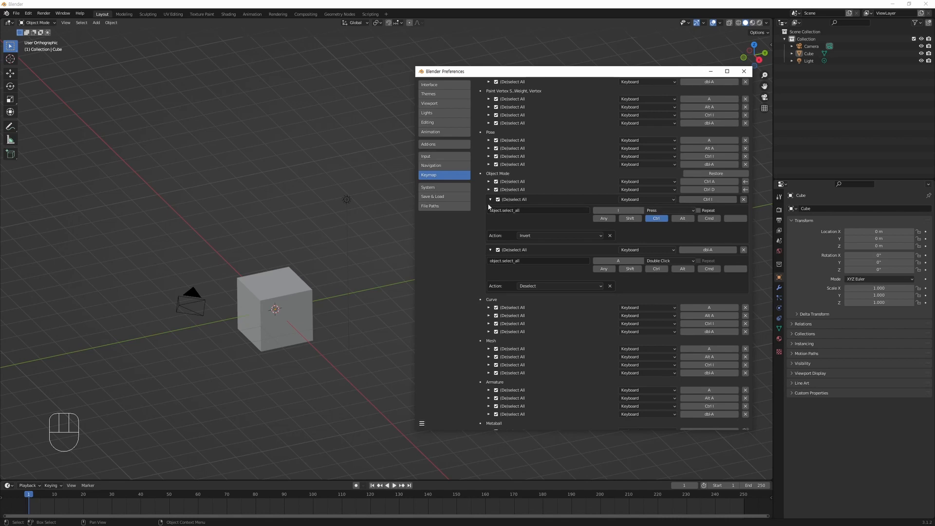
Collapse the remaining Object Mode (De)select All entries and disable the one bound to double-click A.
click(490, 200)
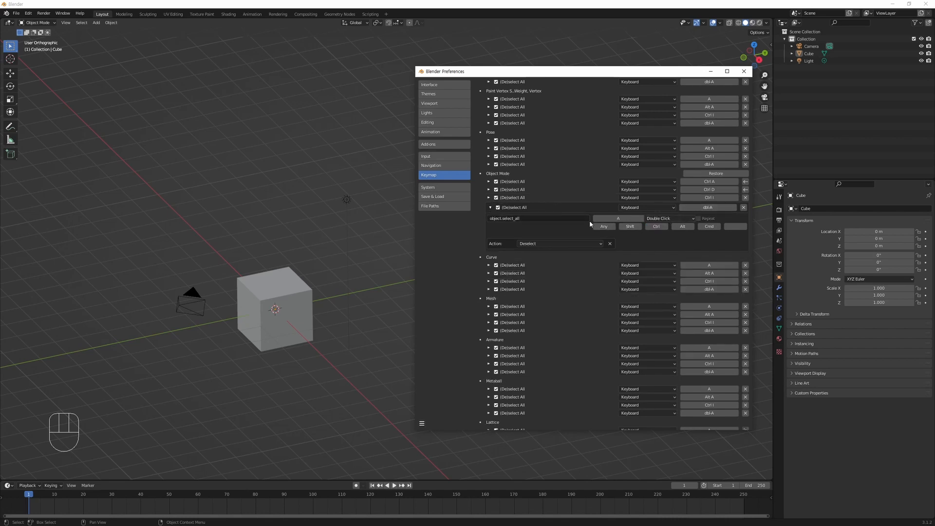
click(491, 208)
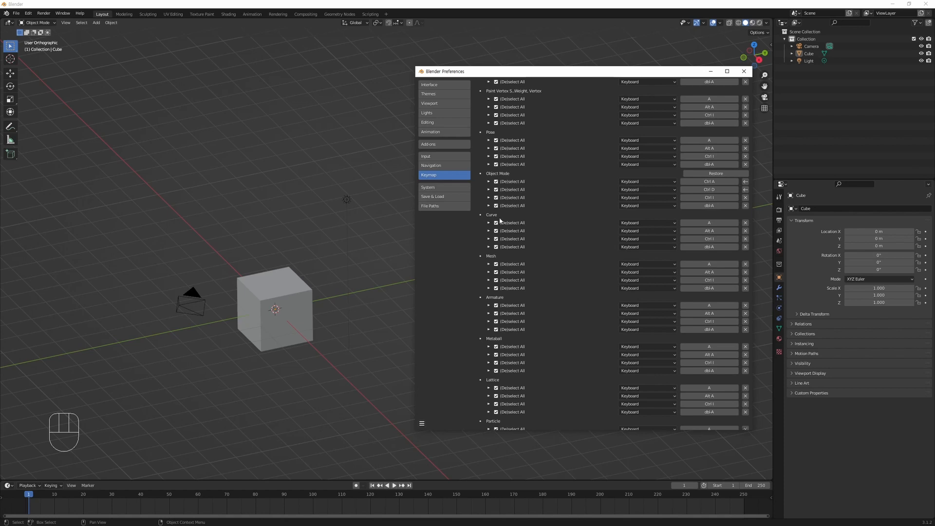
click(496, 205)
key(a)
key(a)
click(496, 206)
Select the cube, camera and light individually in the 3D viewport, including a box selection around the light.
middle_drag(314, 327, 313, 317)
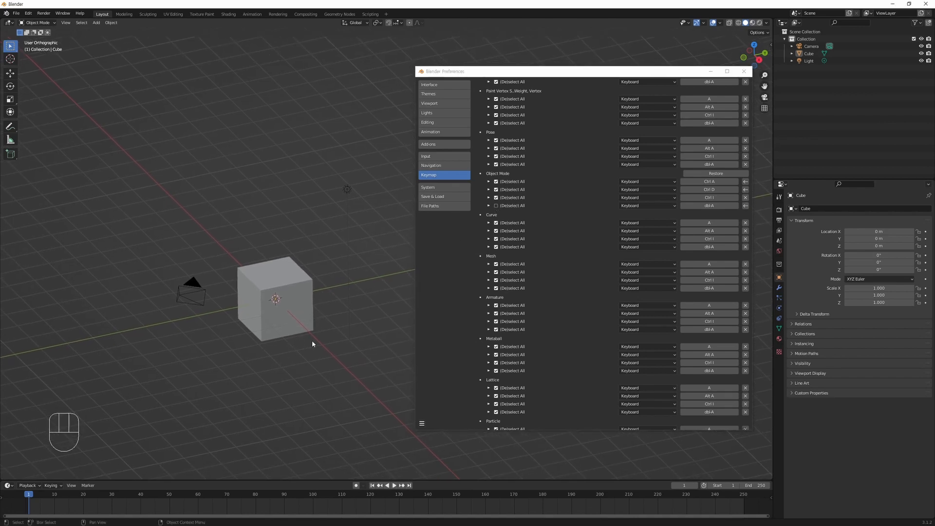
click(291, 322)
shift+click(195, 289)
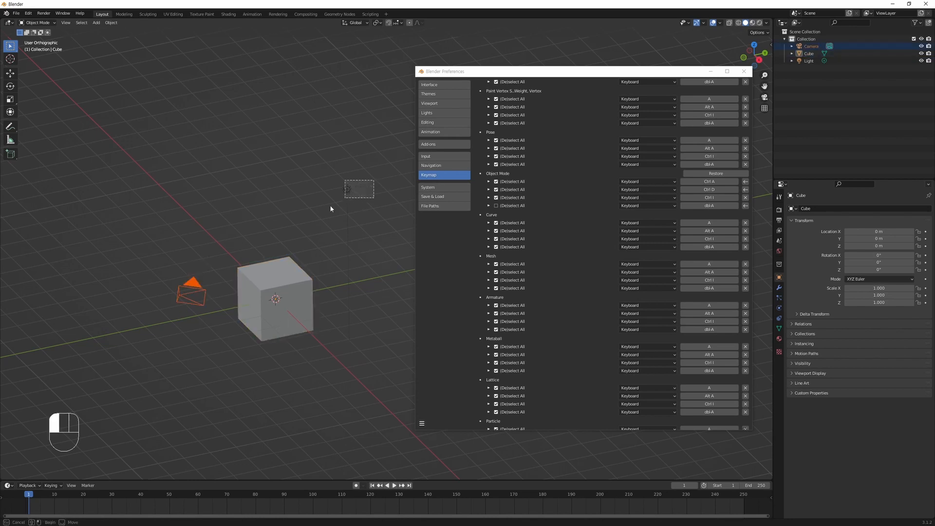
shift+click(347, 189)
click(295, 291)
drag(373, 168, 316, 213)
click(263, 306)
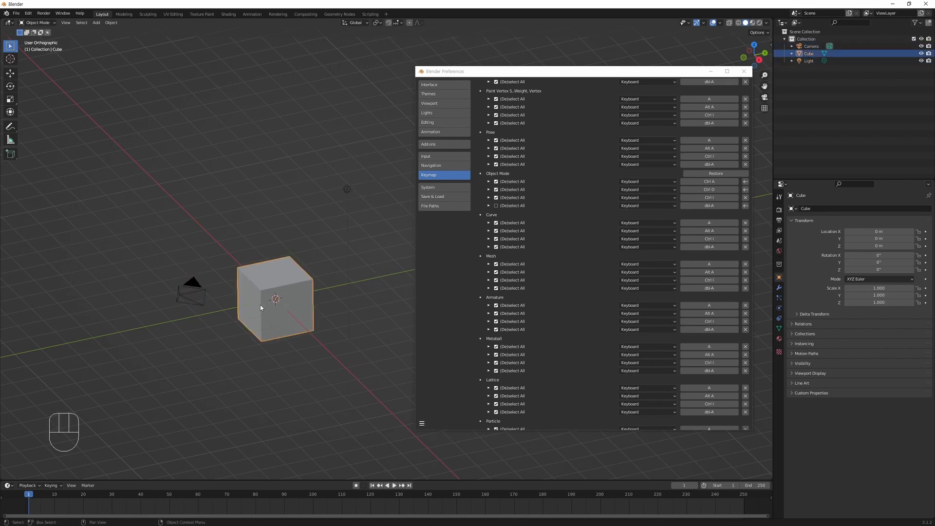
click(201, 294)
Select the cube, invert the selection to the camera and light, then deselect everything.
click(258, 299)
key(ctrl+i)
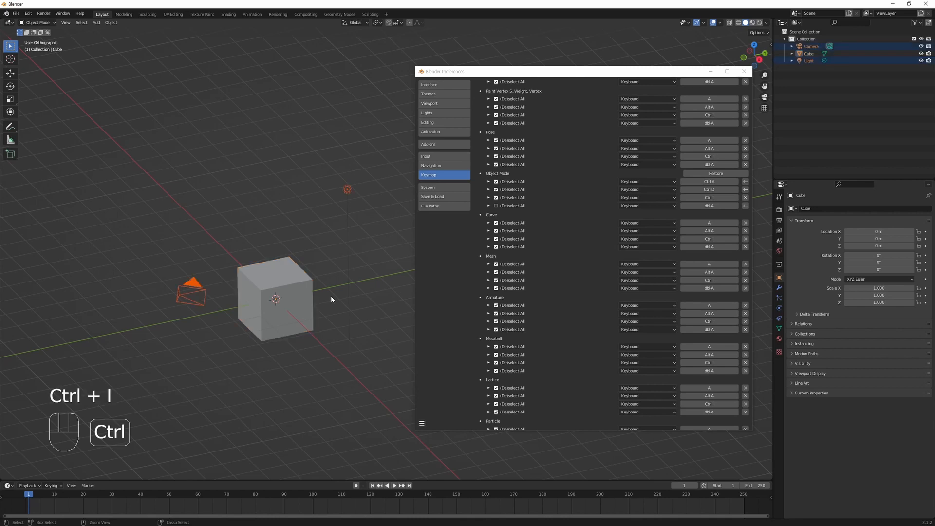
click(250, 397)
Search the keymap for "apply" and remove the Ctrl modifier from the Object Mode Apply entry, leaving it bound to A.
scroll(574, 338, up, 12)
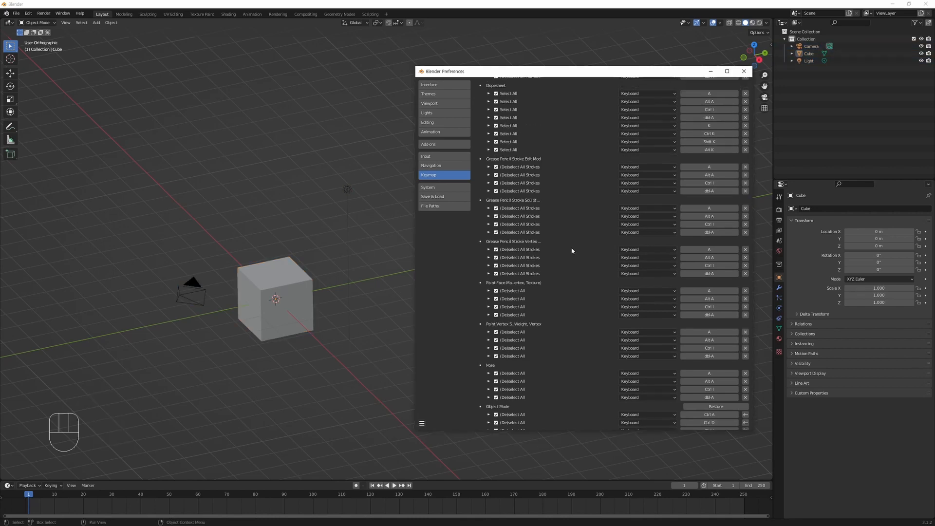
click(631, 92)
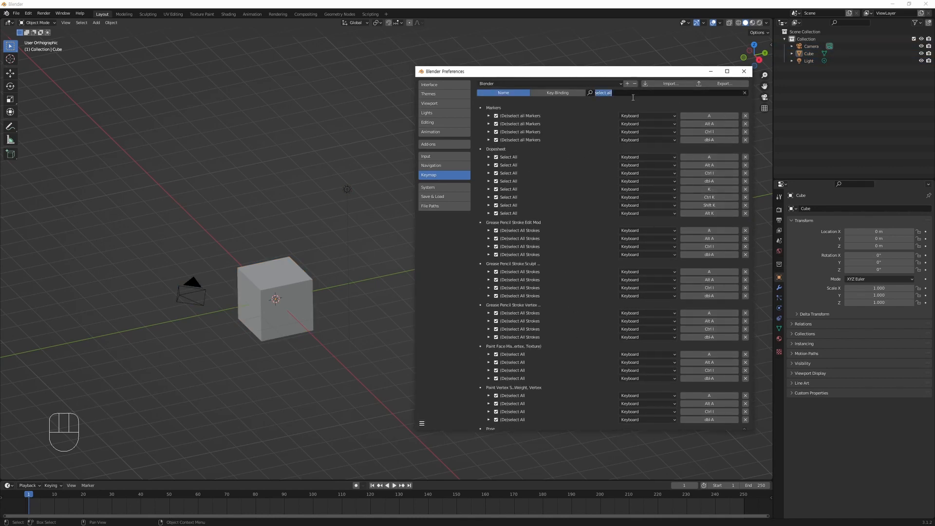
text(apply)
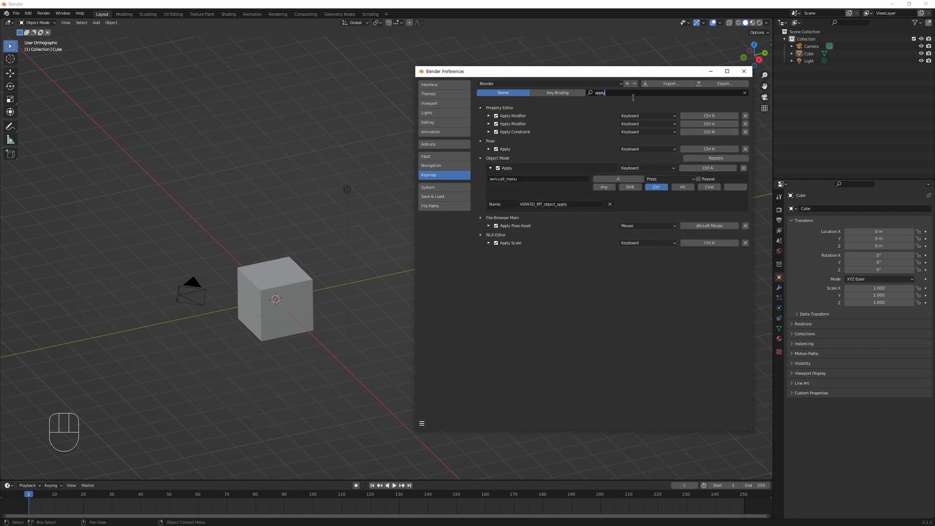
click(491, 168)
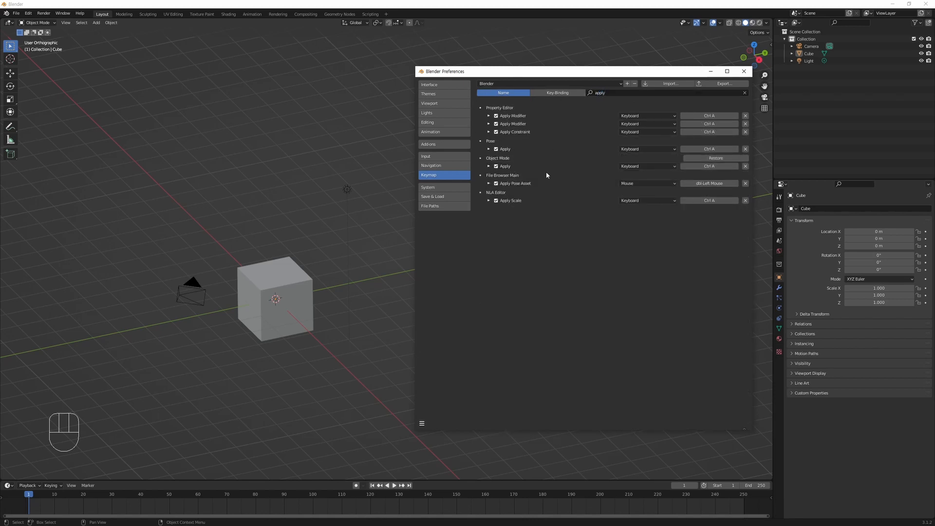
click(489, 168)
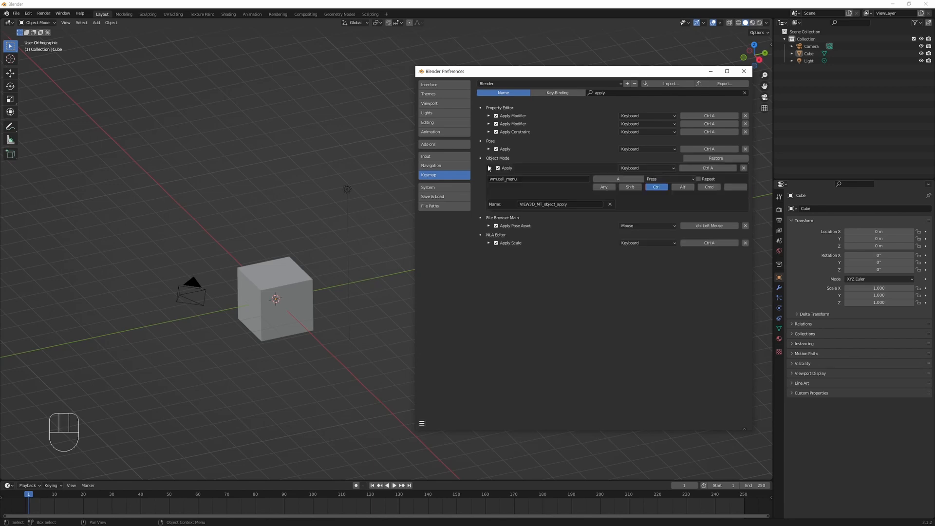
click(666, 191)
Test the remapped Ctrl+A selection shortcut and the A shortcut for Apply in the 3D viewport.
click(289, 374)
key(ctrl+a)
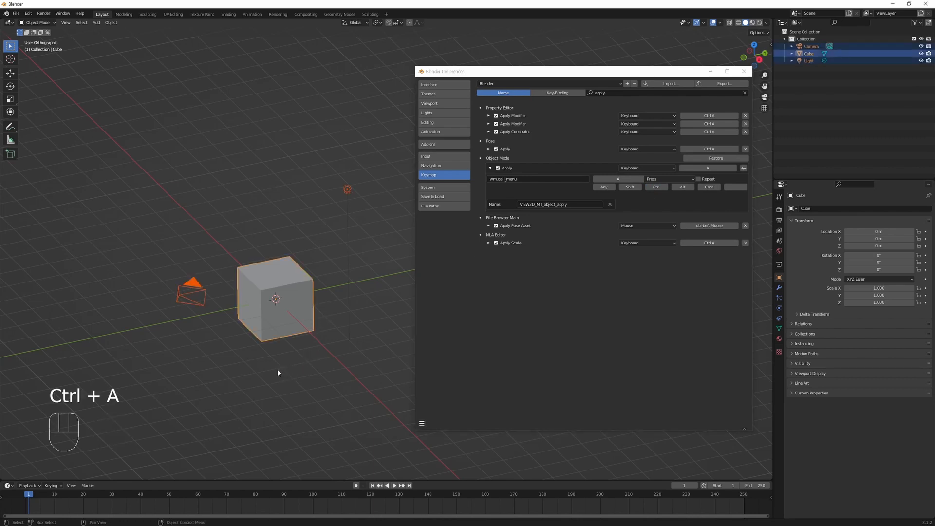
key(ctrl+a)
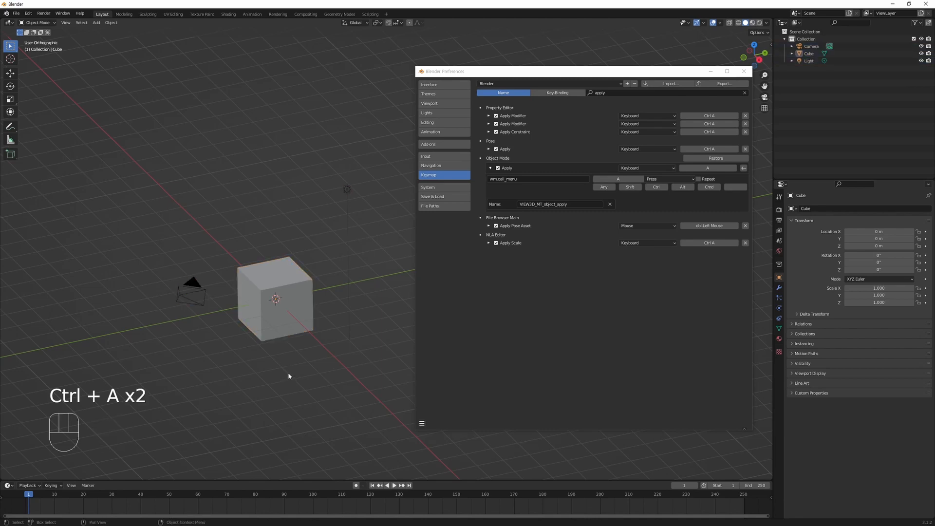
key(a)
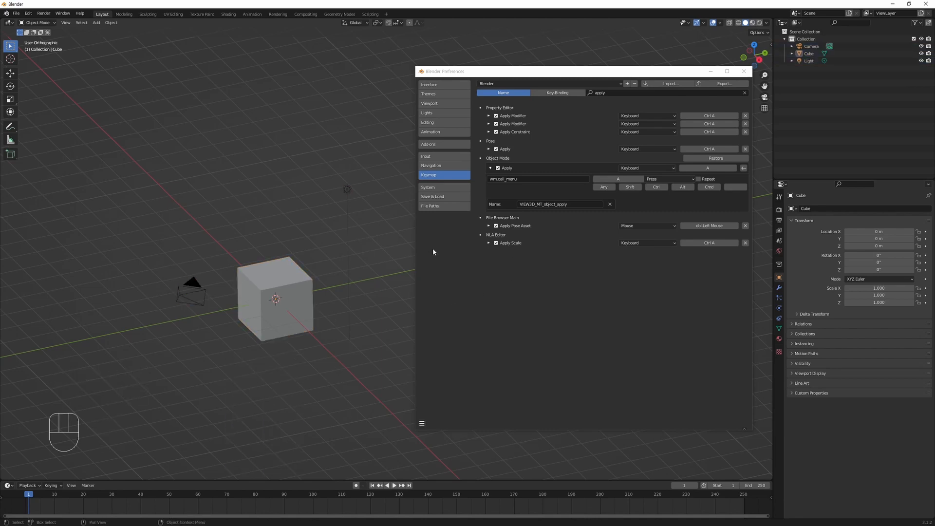
Select the cube in the 3D viewport and clear the selection.
click(490, 169)
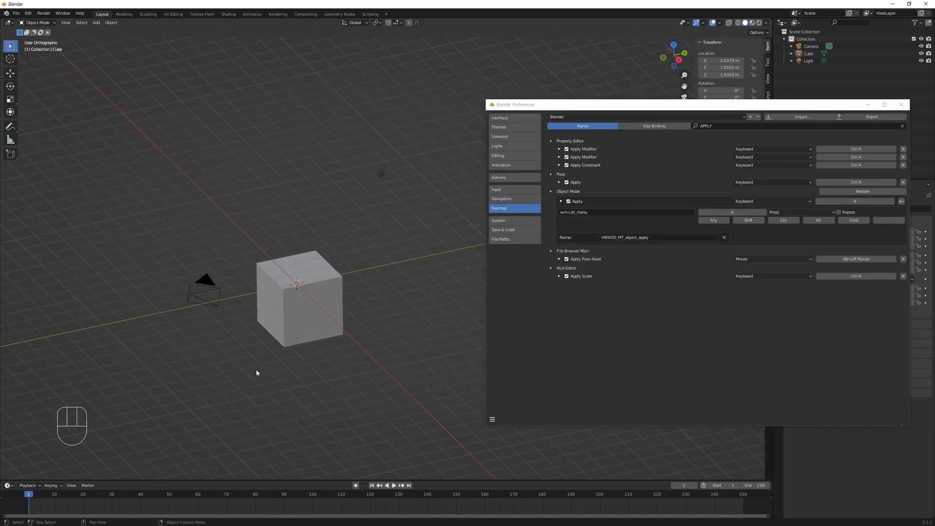
click(310, 336)
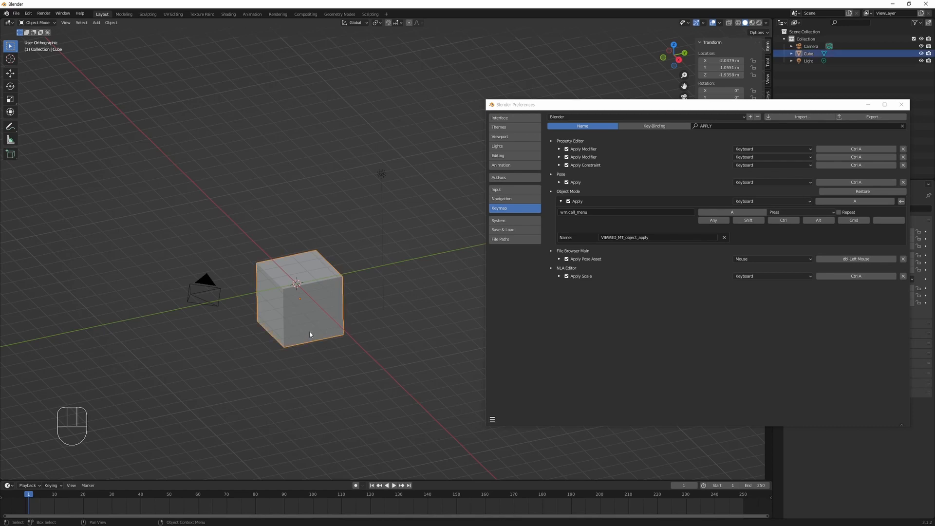
click(306, 368)
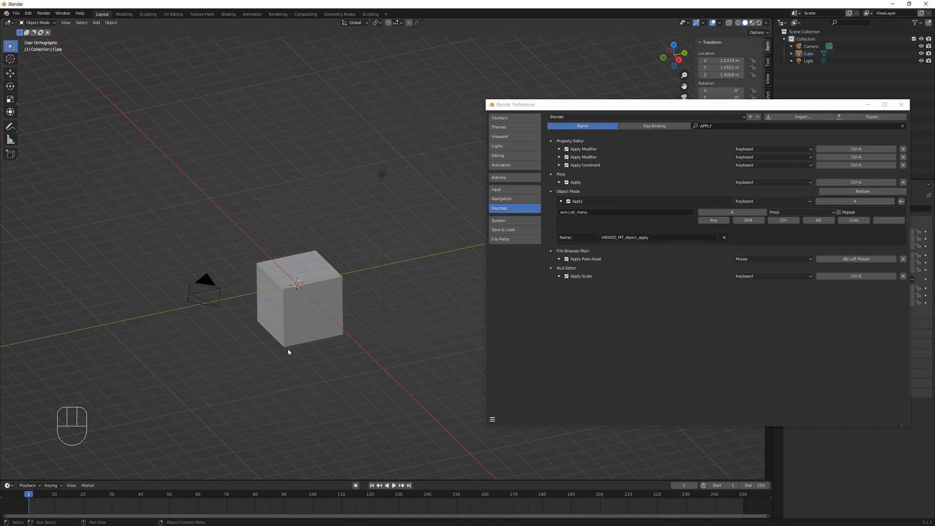
Select the cube and clear the selection, then select all objects in the scene.
click(297, 311)
alt+middle_drag(298, 315, 297, 336)
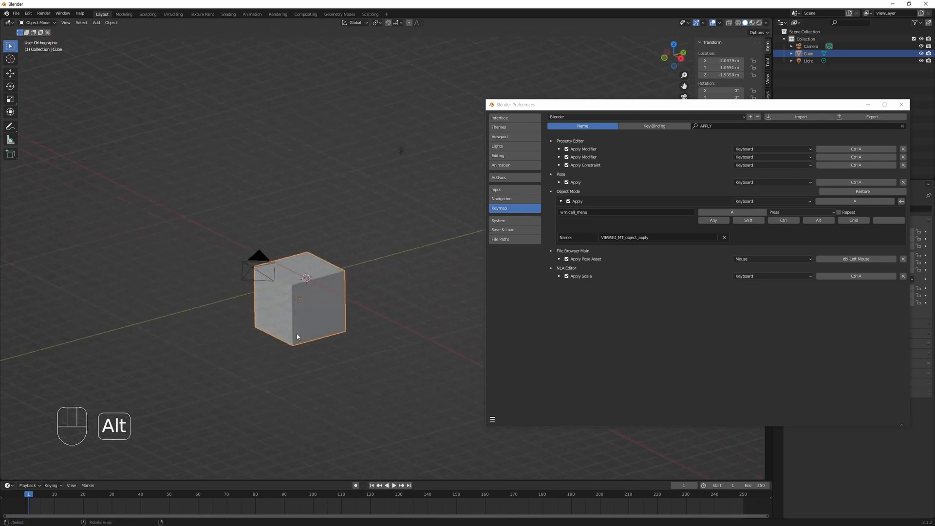
click(323, 351)
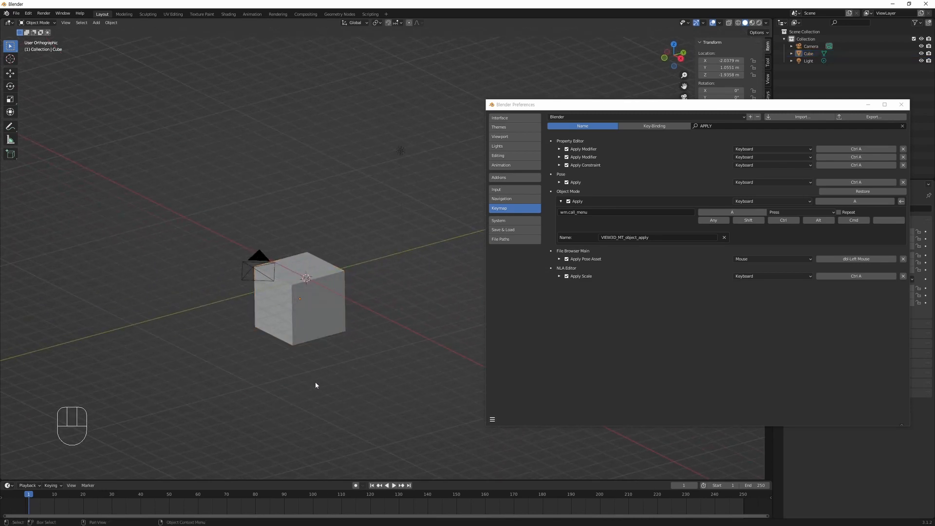
alt+middle_drag(334, 363, 323, 367)
key(ctrl)
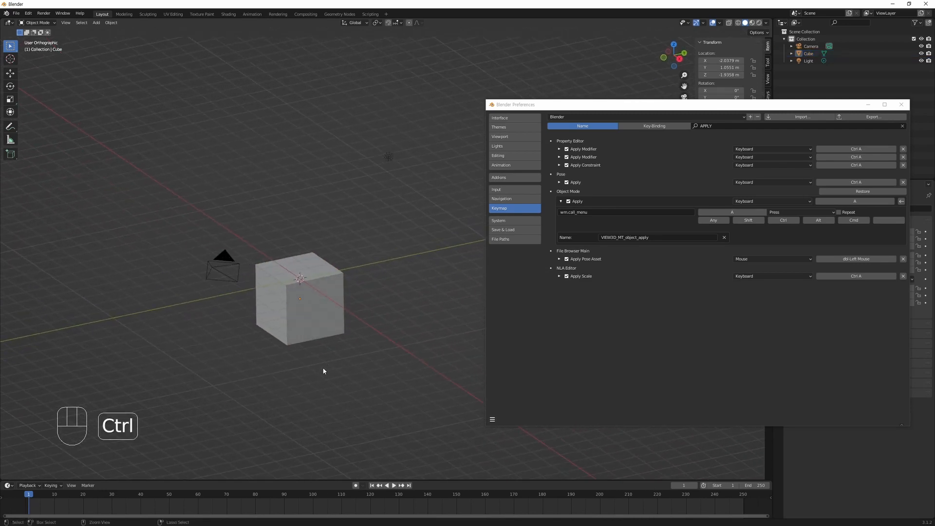
key(ctrl+a)
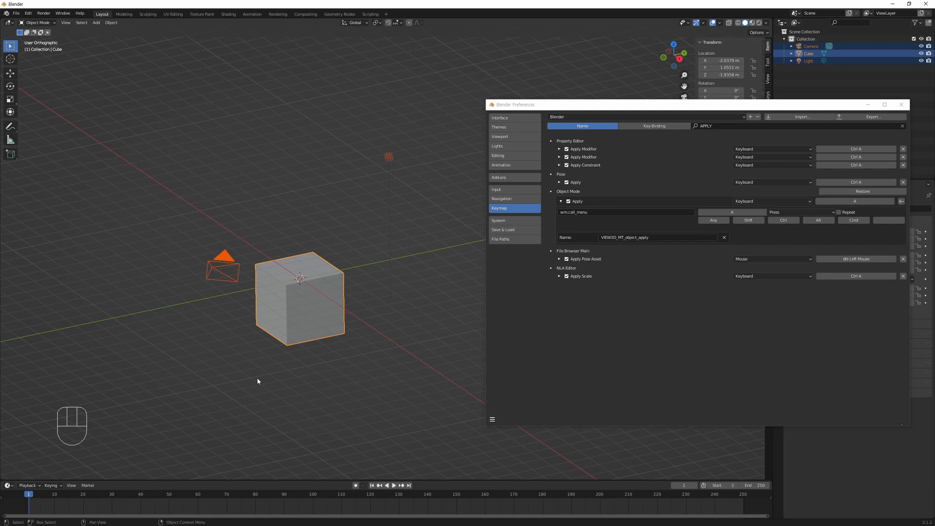
Test selecting all objects between individual selections of the camera and the light.
click(211, 285)
click(215, 266)
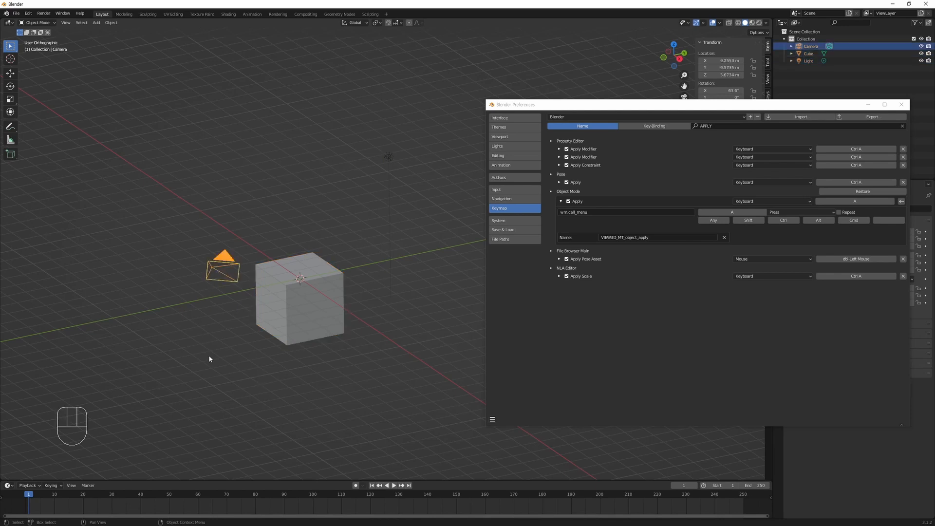
key(ctrl+a)
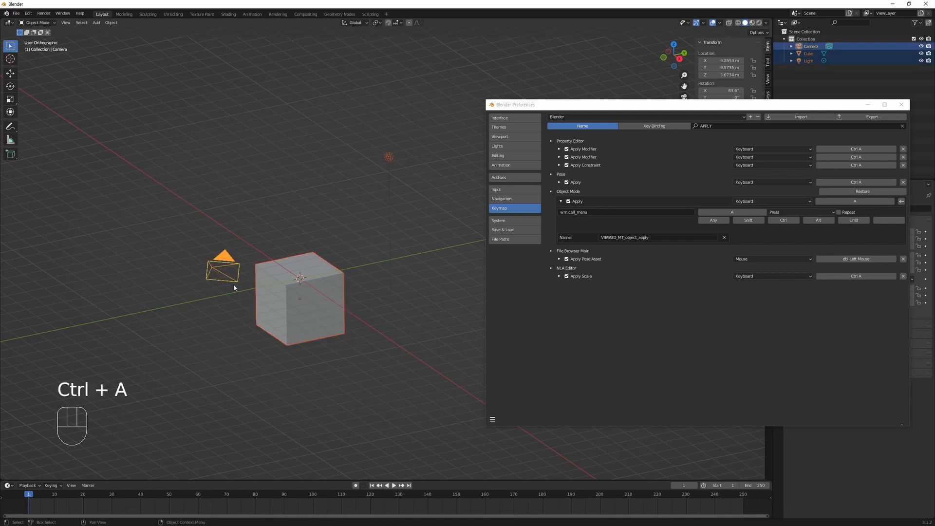
click(336, 287)
click(388, 156)
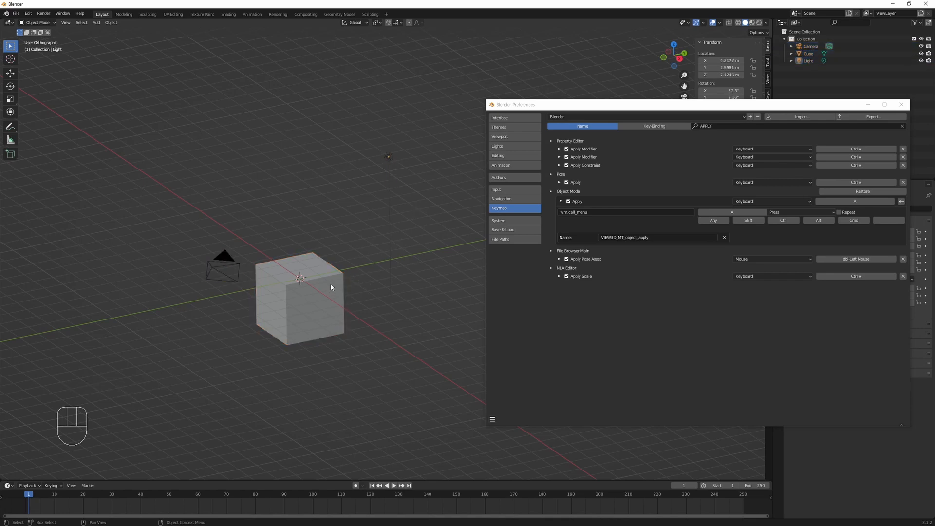
Select the cube, camera and light and delete them all, then close Preferences.
alt+drag(331, 287, 328, 294)
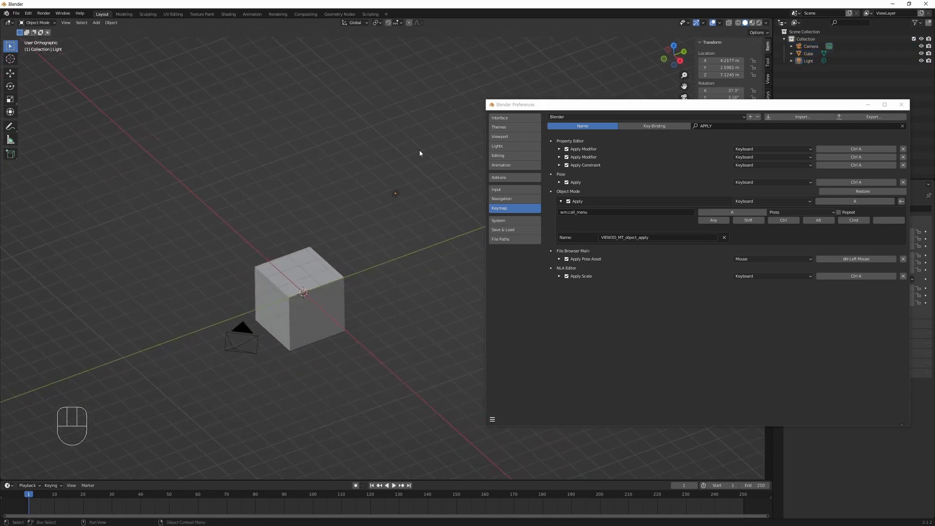
drag(425, 149, 173, 400)
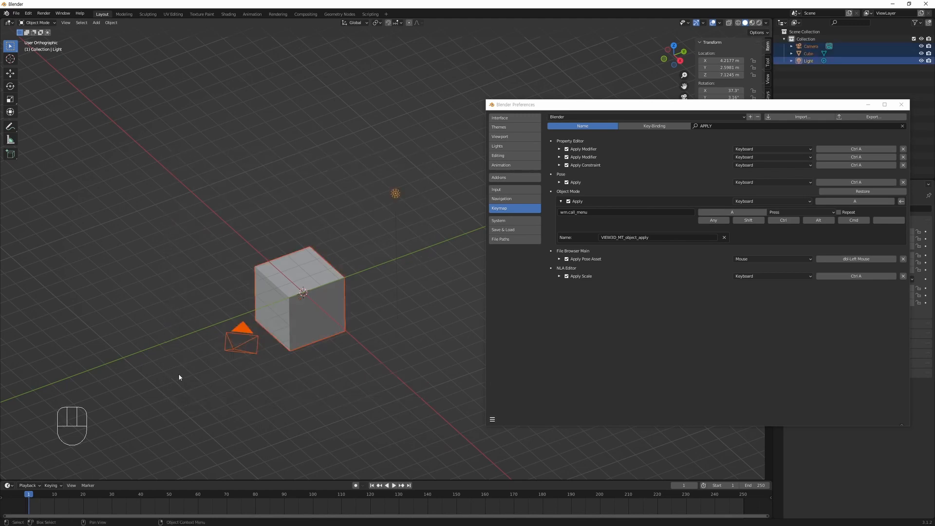
click(312, 415)
key(ctrl+a)
key(Delete)
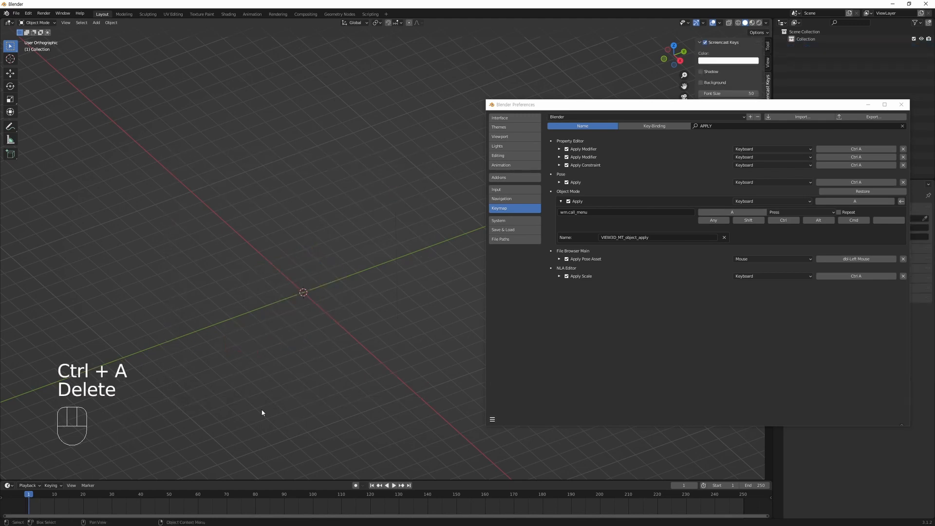
click(902, 104)
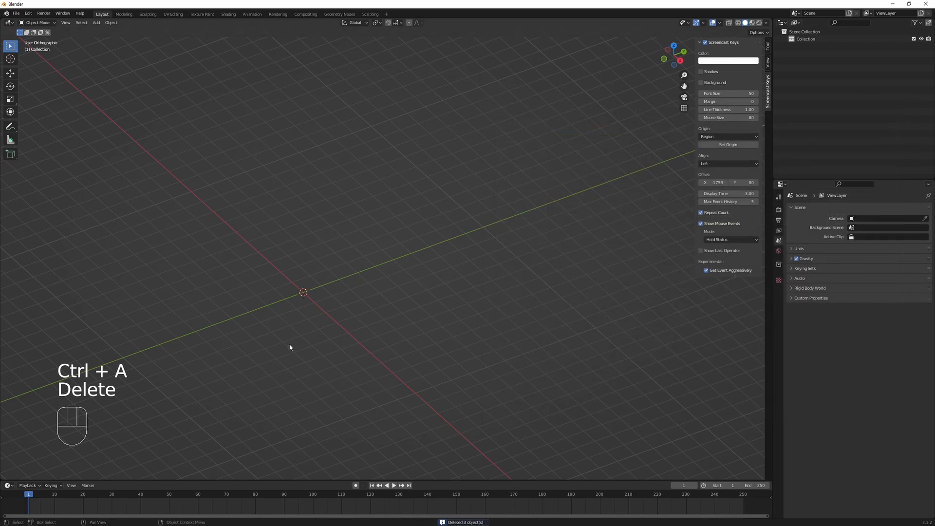
Add a cube mesh at the world origin of the empty scene.
shift+middle_drag(290, 348, 376, 328)
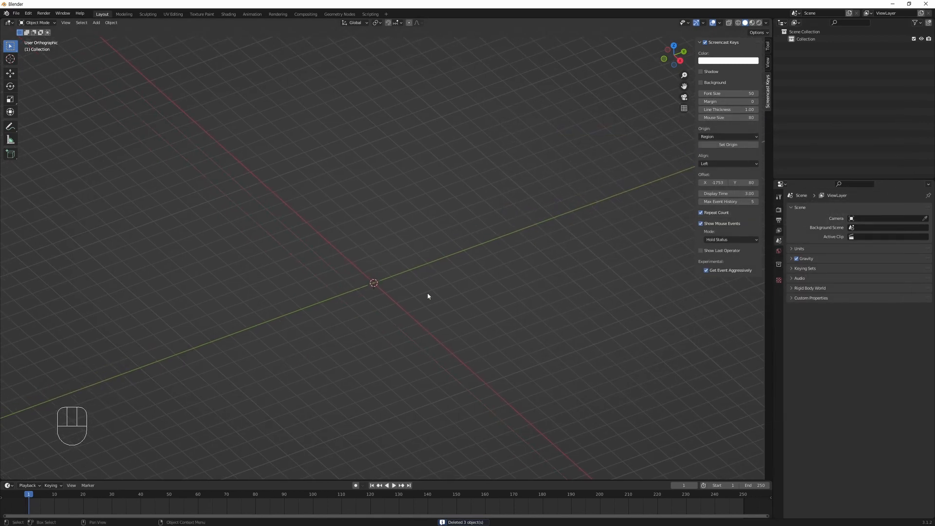
shift+middle_drag(439, 342, 358, 341)
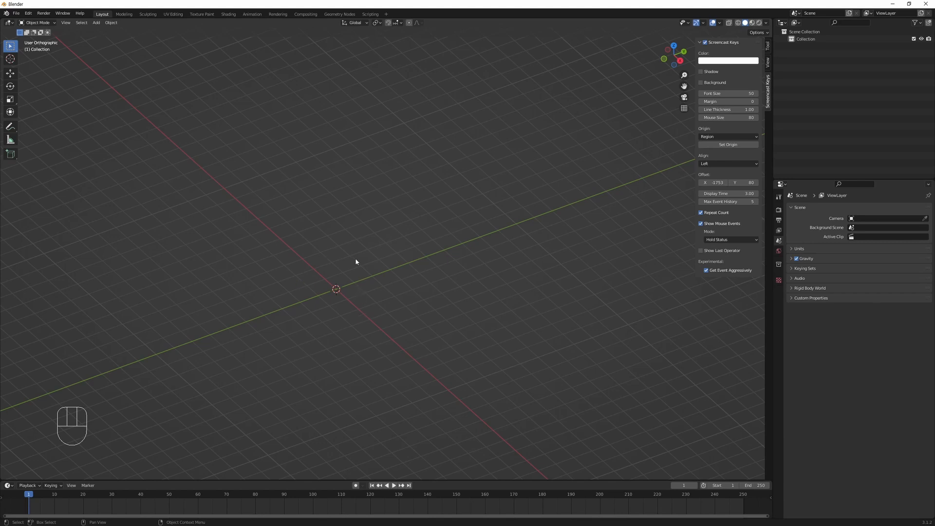
click(98, 23)
mouse_move(114, 32)
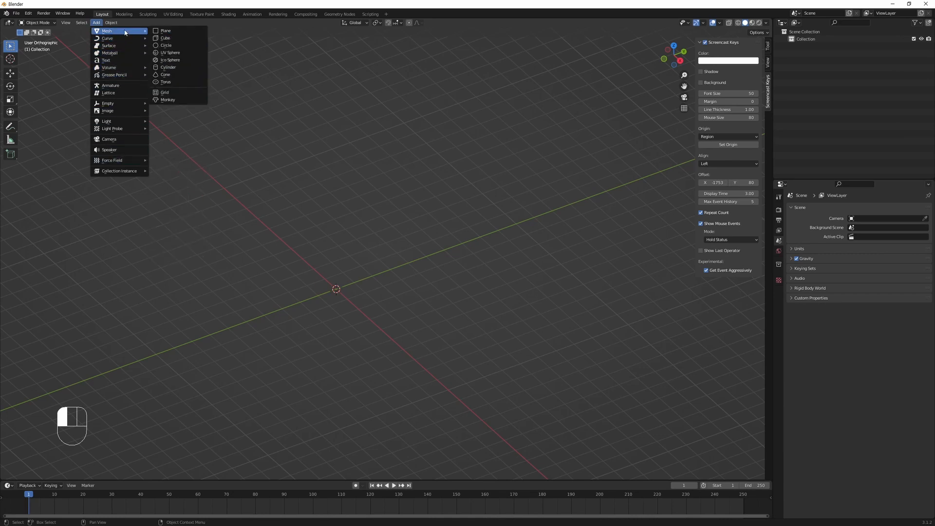
click(174, 39)
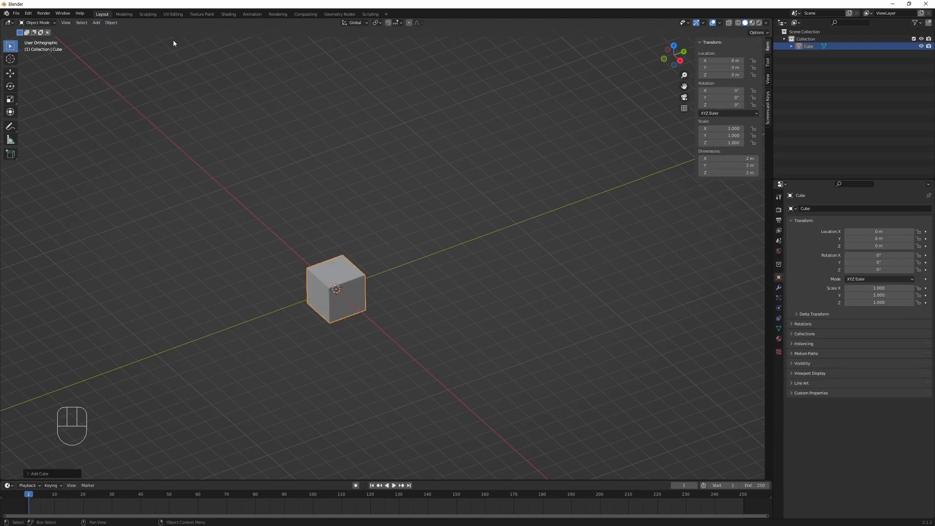
Select the newly added cube and delete it.
click(394, 332)
click(352, 308)
click(374, 269)
key(Delete)
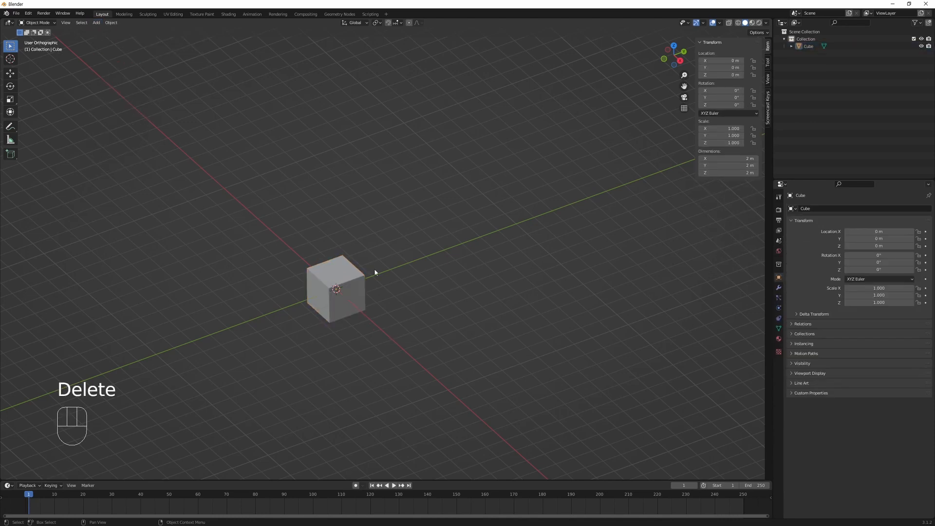
click(331, 299)
key(Delete)
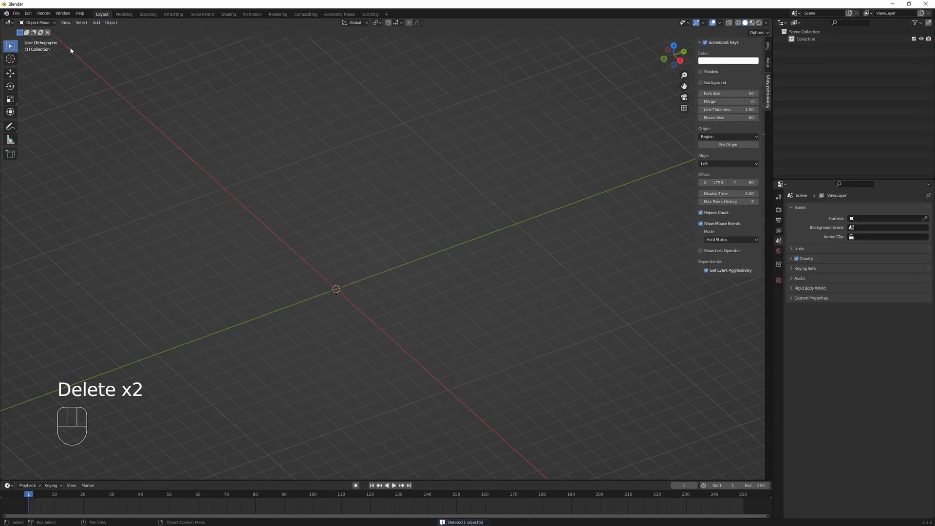
Bring up the Add menu in the viewport and add a new mesh cube from it.
key(shift+a)
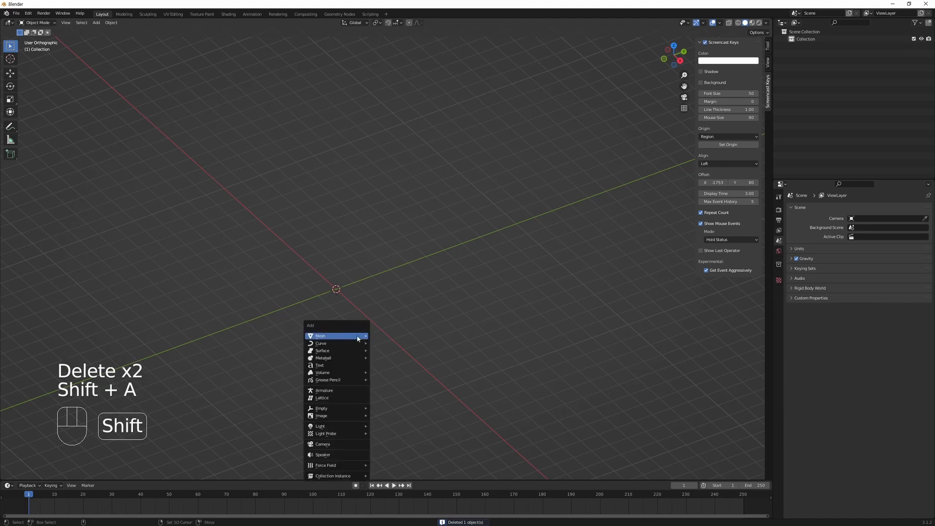
click(384, 216)
key(shift+a)
mouse_move(433, 213)
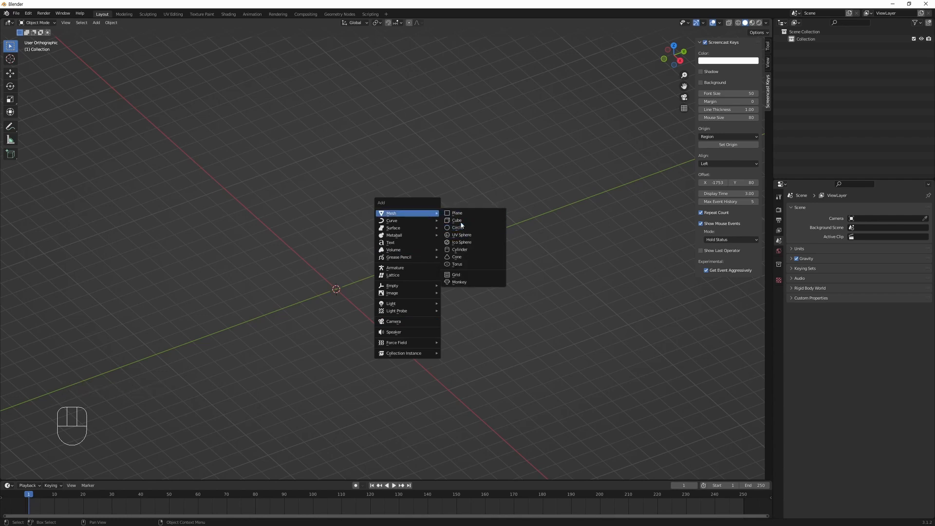
click(458, 220)
Move the cube along the global Y axis to about Y -9.7 m.
shift+middle_drag(376, 281, 473, 273)
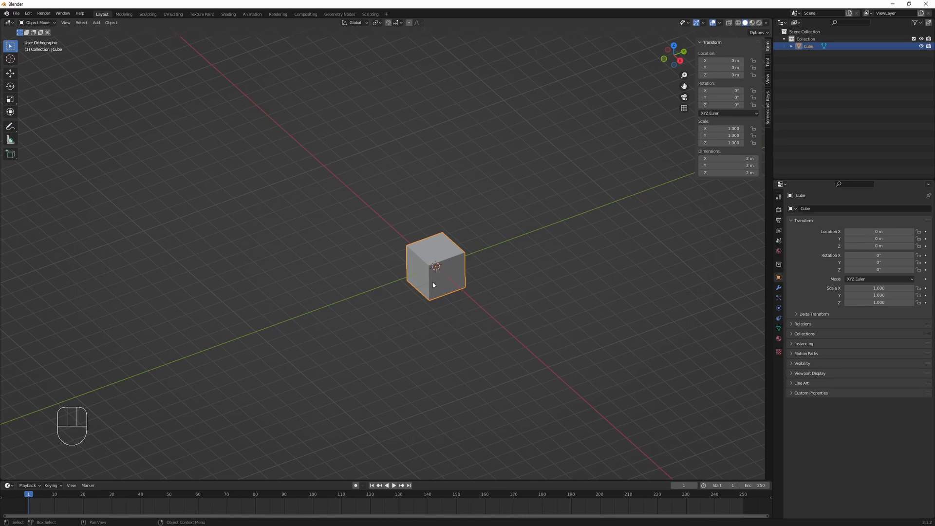
key(g)
middle_click(239, 352)
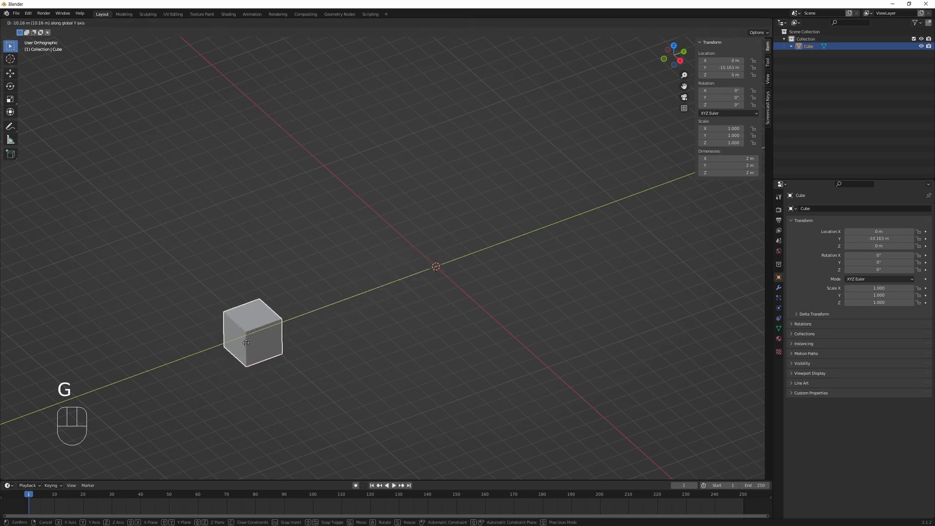
click(246, 389)
click(246, 389)
click(270, 337)
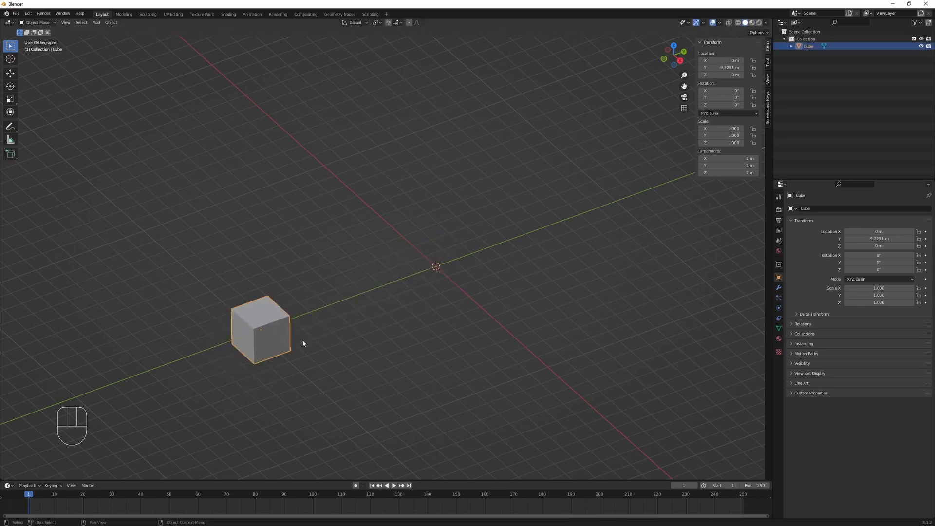
Duplicate the cube along the global Y axis with an offset of about 4.5 m.
key(shift)
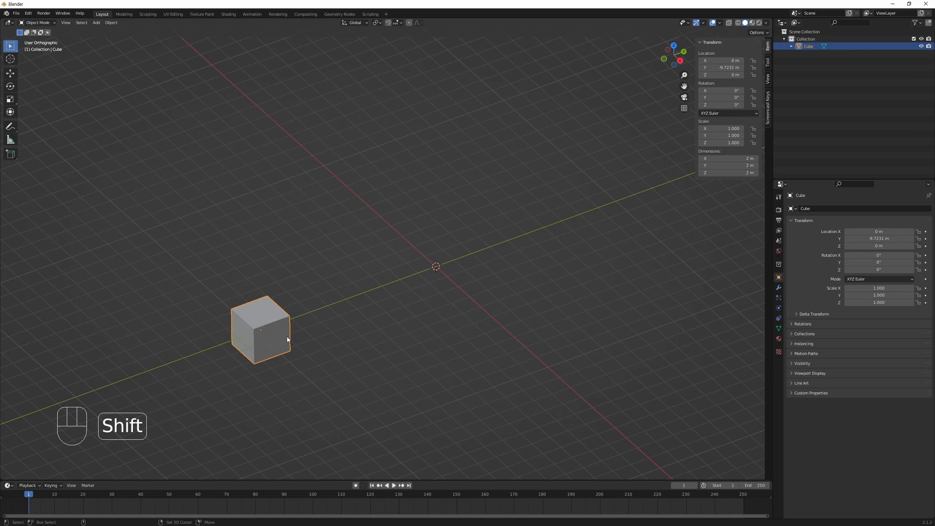
key(shift+d)
middle_click(342, 309)
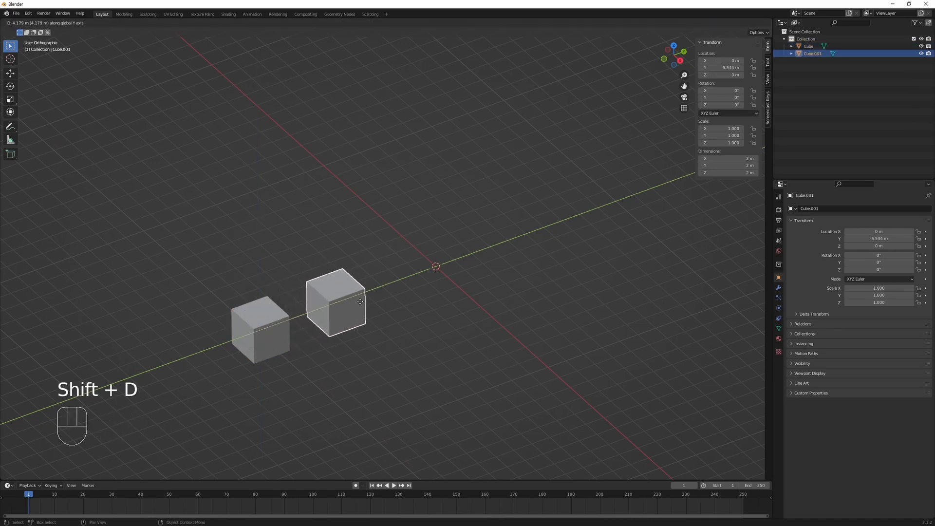
click(368, 303)
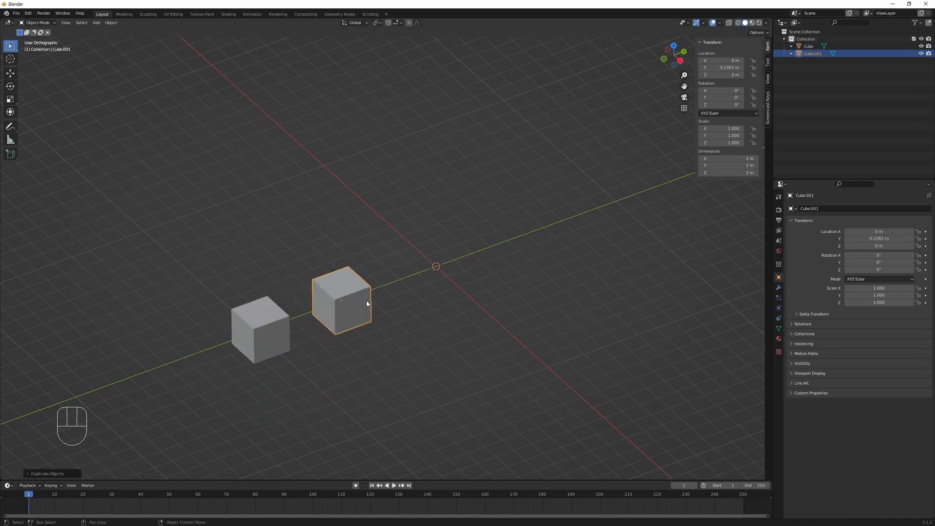
Repeat the last duplication four times to form a row of six evenly spaced cubes along Y.
shift+middle_drag(374, 267, 393, 326)
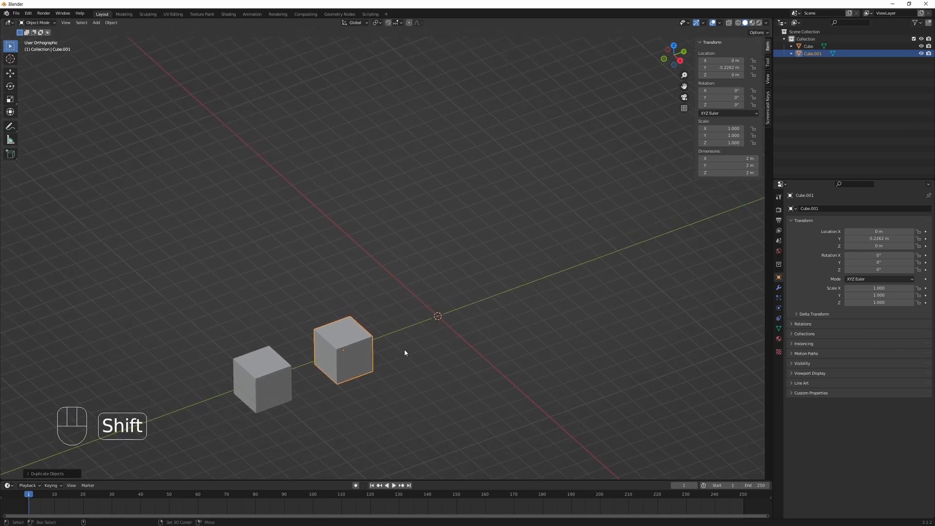
key(shift+r)
key(shift+r)
key(shift+r)
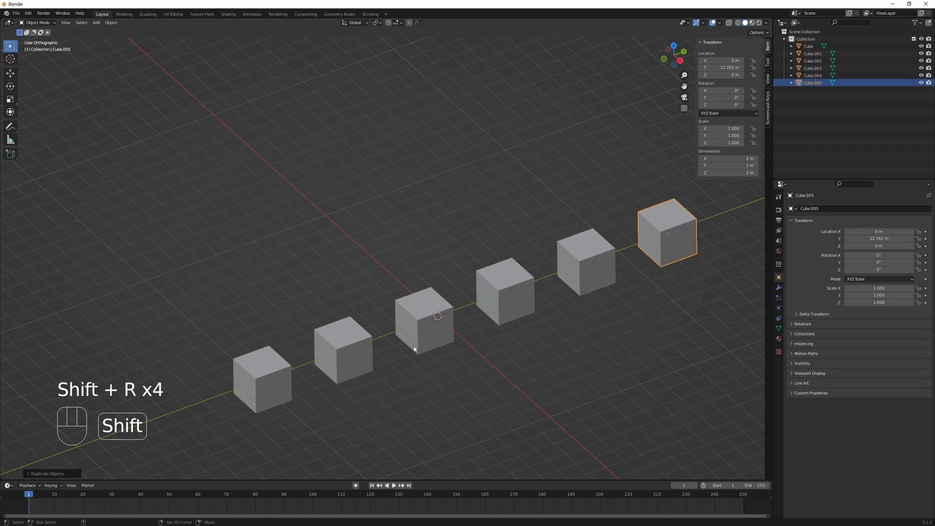
middle_drag(405, 349, 436, 340)
Select the whole row of six cubes and duplicate it about -5.6 m along the global X axis.
click(651, 320)
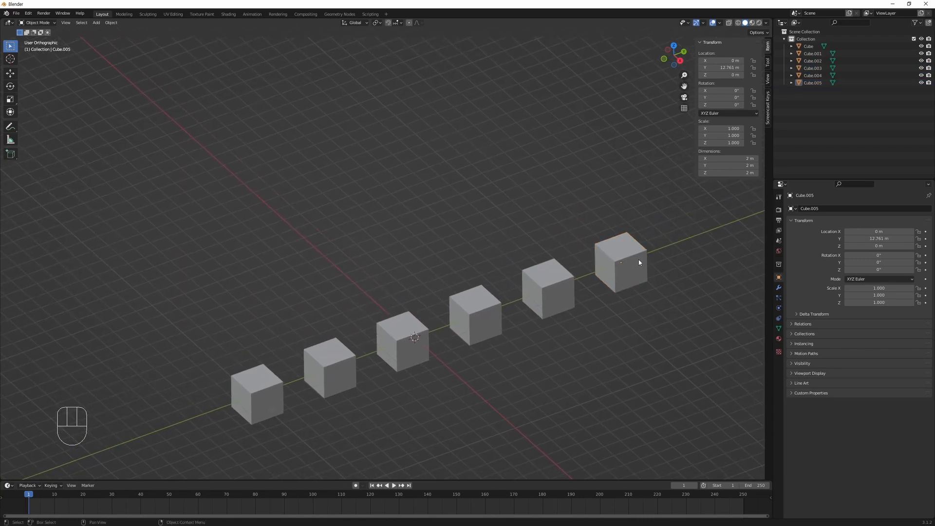
drag(640, 263, 179, 441)
shift+middle_drag(400, 330, 437, 335)
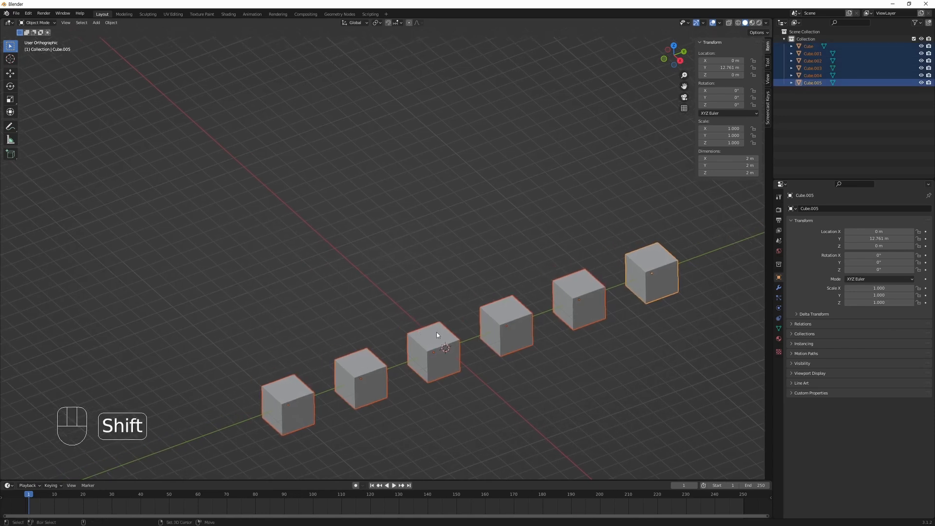
key(shift+d)
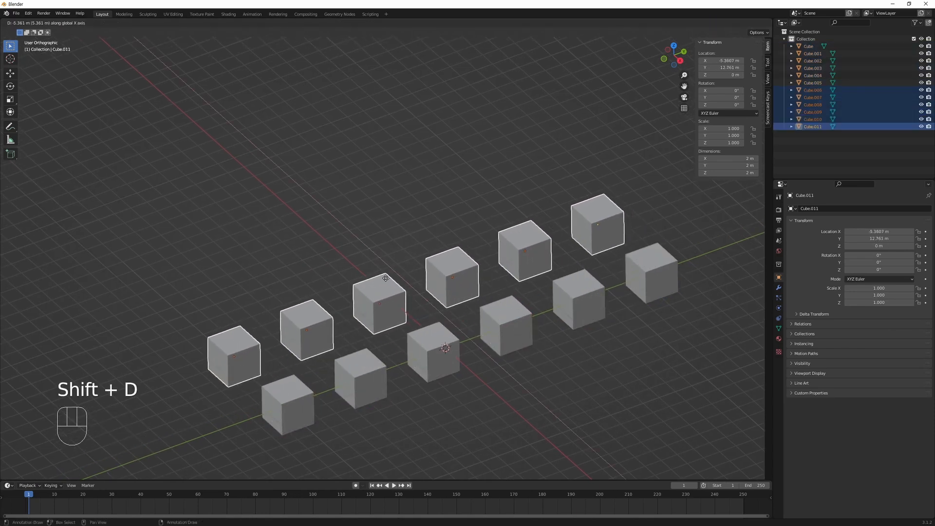
click(386, 281)
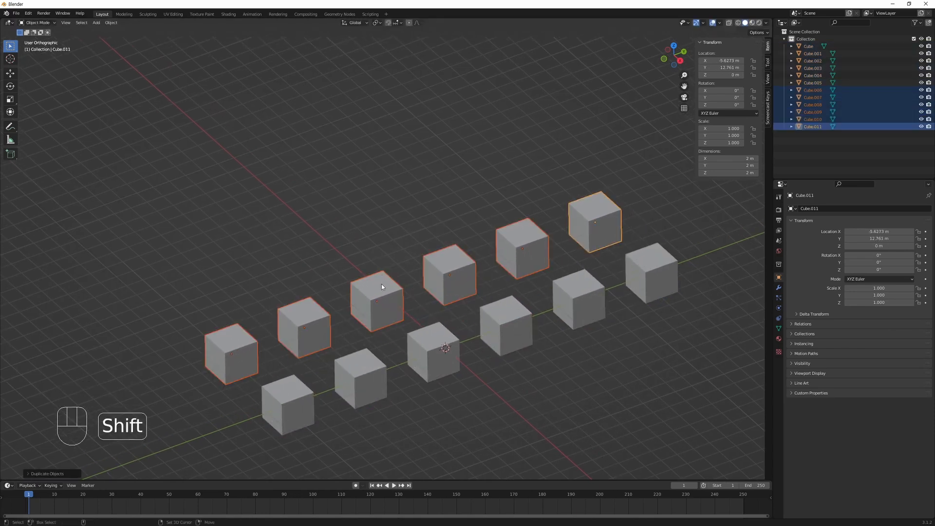
Repeat the row duplication three times to build a grid of five rows of cubes.
key(shift+r)
key(shift+r)
key(shift+r)
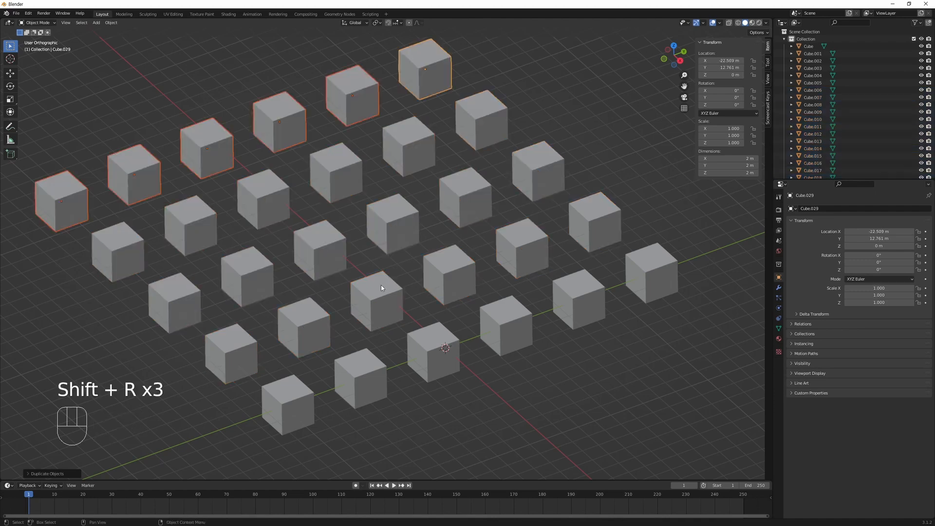
mouse_move(381, 285)
ctrl+middle_down()
mouse_move(366, 309)
mouse_move(369, 268)
mouse_move(372, 291)
ctrl+middle_up()
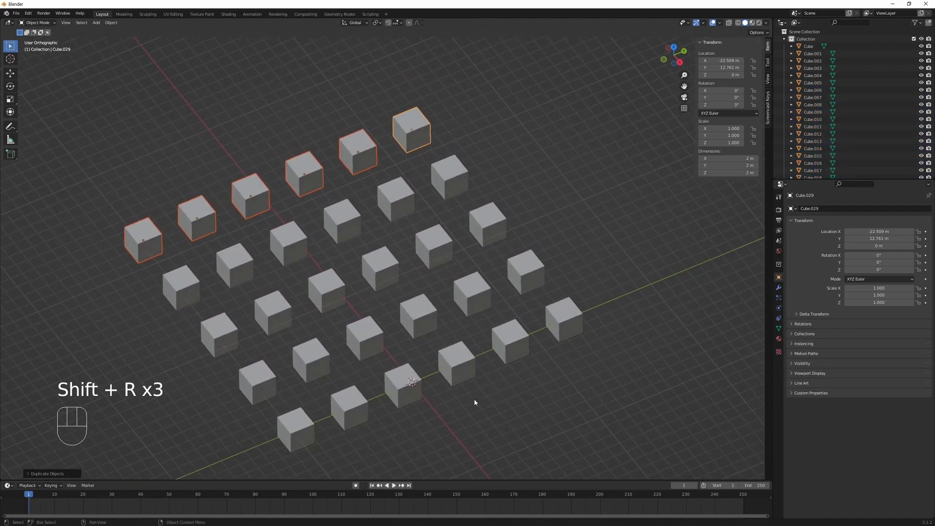
Clear the selection, then box-select most of the cubes in the grid.
click(449, 410)
middle_drag(429, 387, 439, 379)
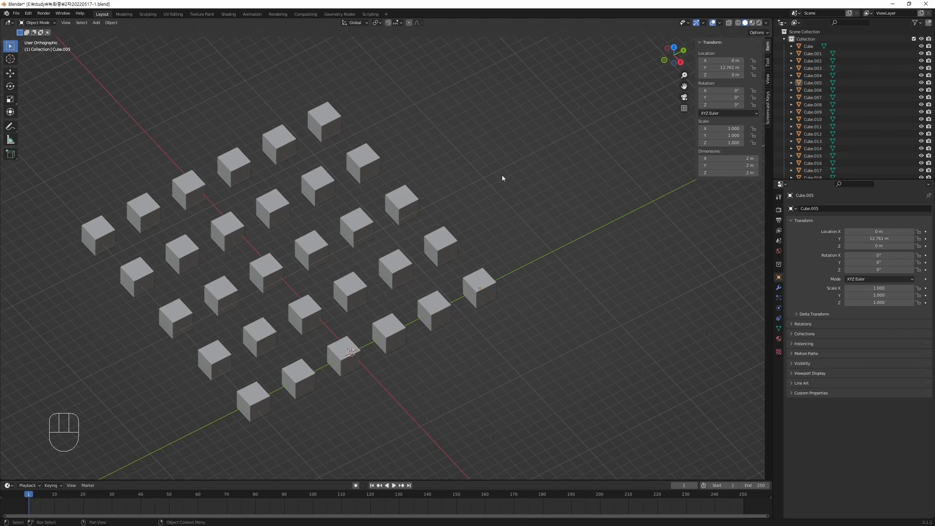
drag(547, 89, 161, 422)
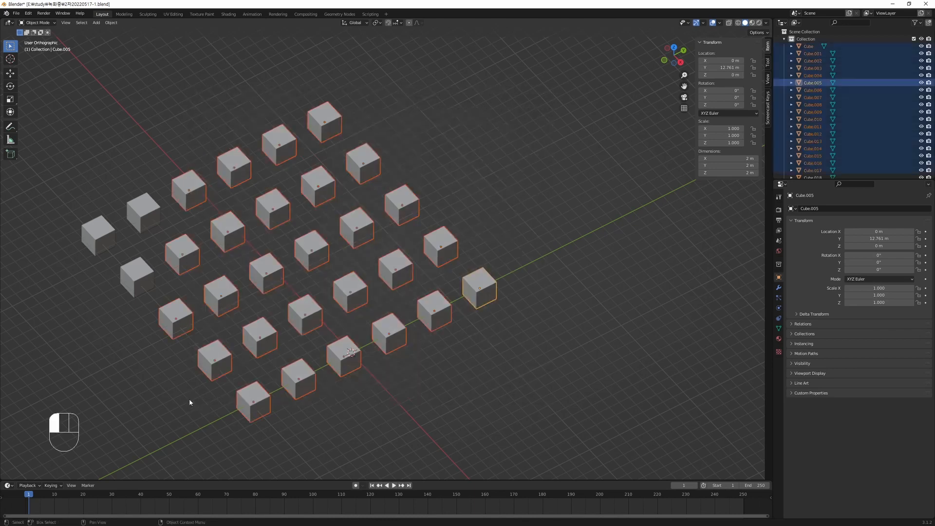
Select the five cubes along the grid's high-Y edge one at a time, then box-select most of the grid and deselect everything.
click(321, 125)
click(365, 165)
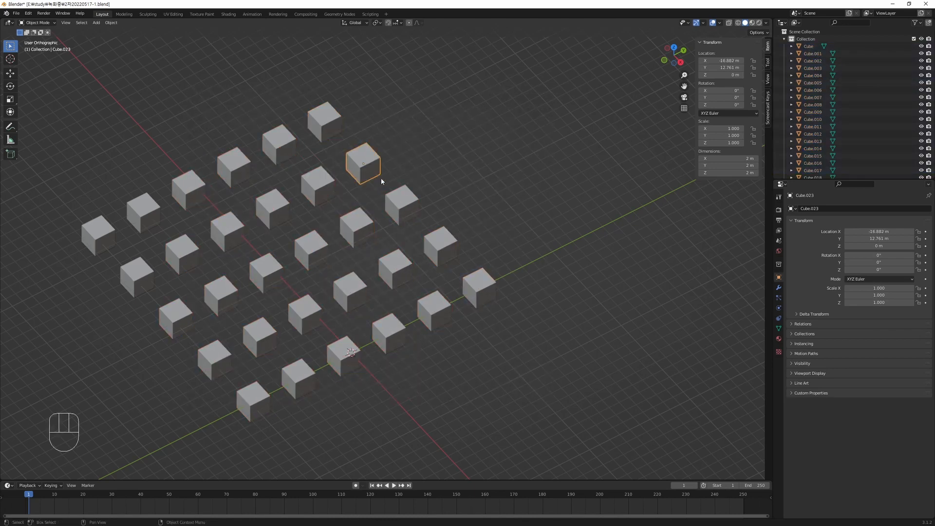
click(404, 206)
click(443, 247)
click(478, 285)
drag(555, 89, 182, 418)
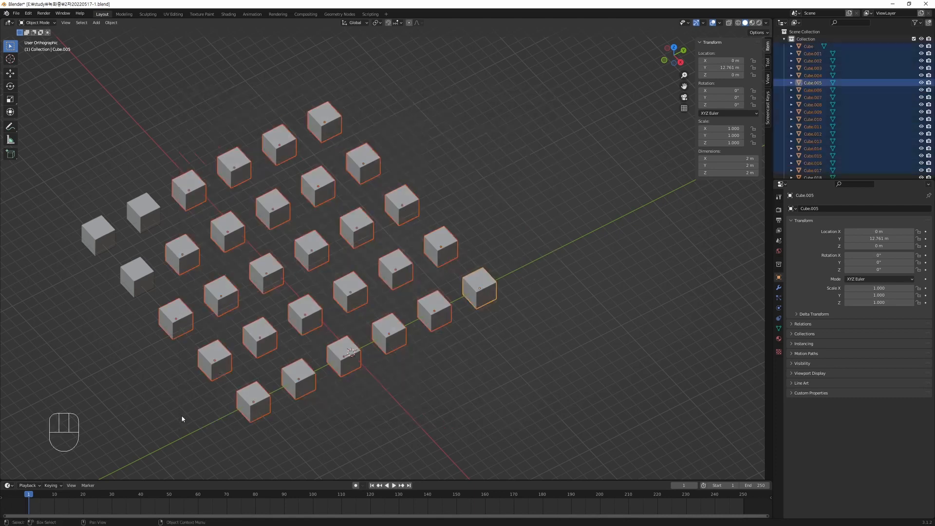
click(457, 166)
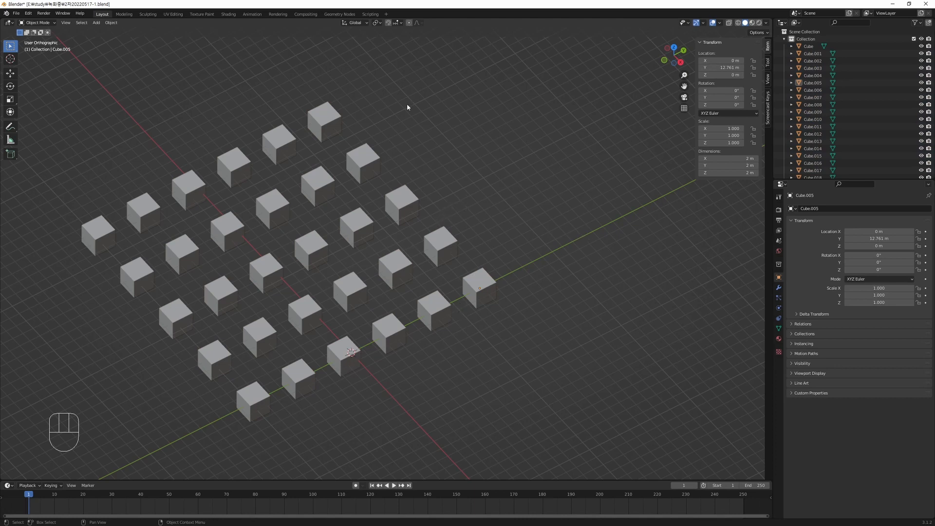
Try to build a multi-selection along the grid's high-Y edge and onto the front row using the Ctrl selection modifier.
click(328, 129)
key(ctrl)
ctrl+click(367, 167)
ctrl+click(417, 216)
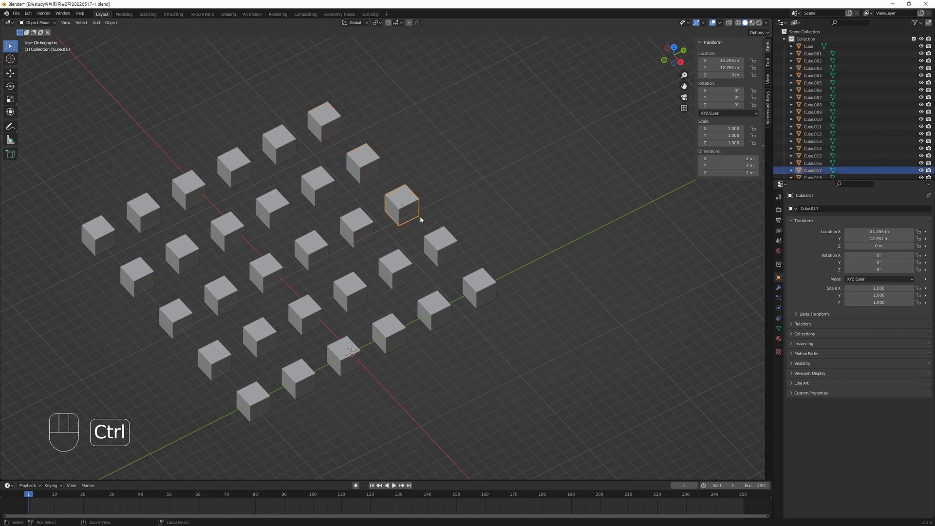
ctrl+click(480, 286)
ctrl+click(429, 308)
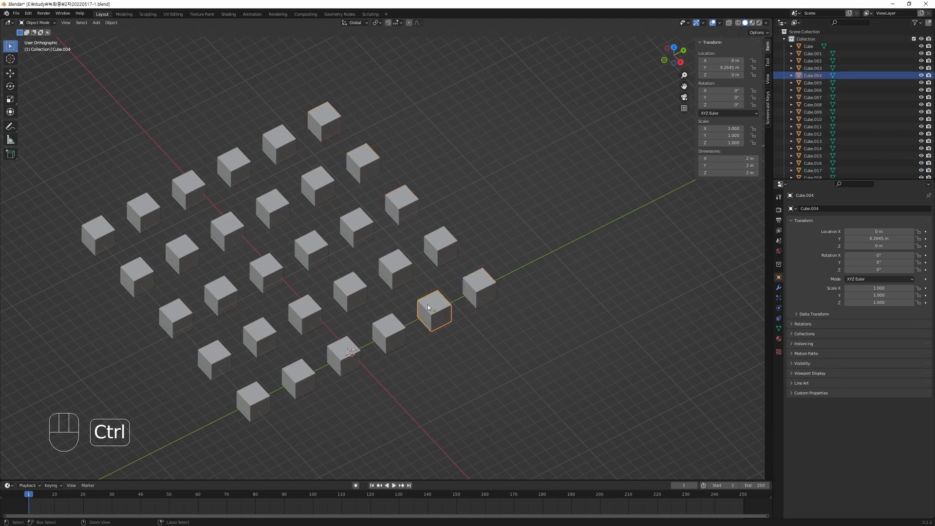
Select three cubes of the second-to-last column individually without a modifier, then clear the selection.
click(393, 267)
click(355, 225)
click(319, 187)
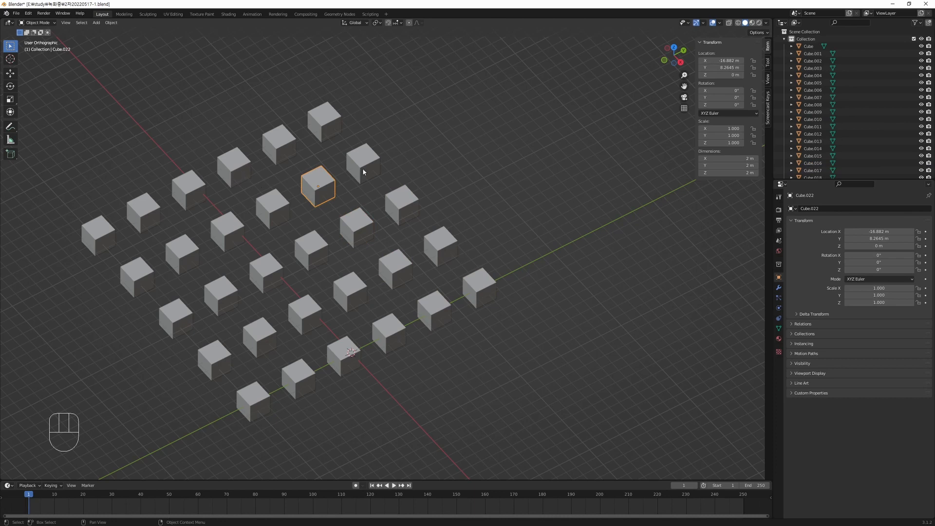
click(463, 171)
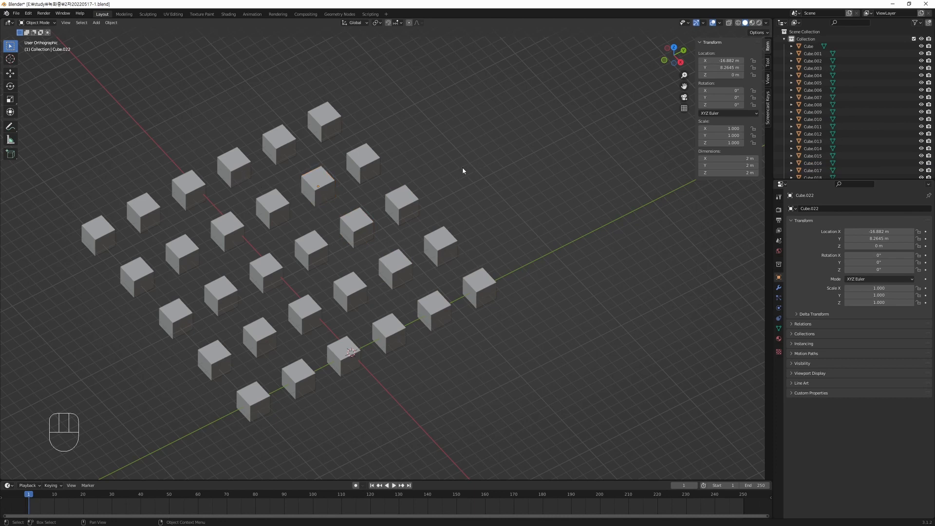
Build up a selection of nine separate cubes across the grid with the Shift selection modifier, then deselect them all.
click(324, 122)
shift+click(363, 163)
shift+click(407, 209)
shift+click(428, 245)
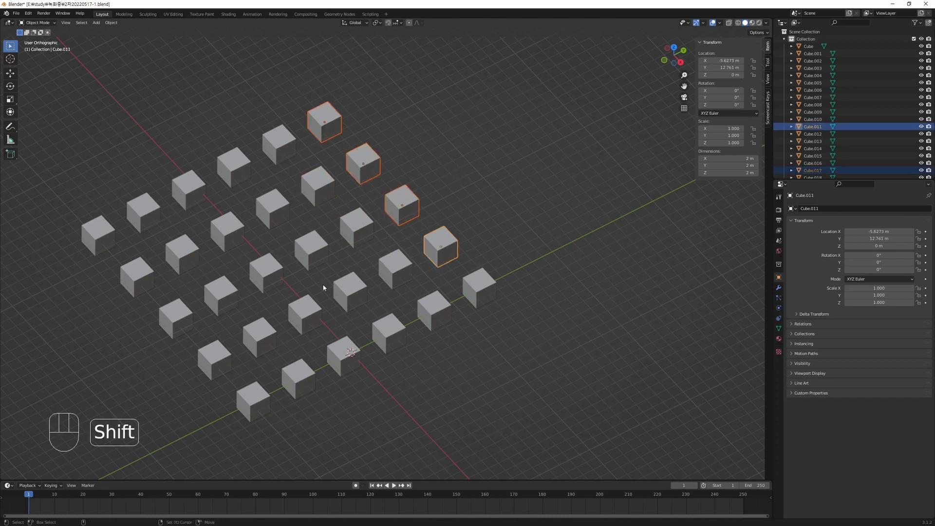
shift+click(308, 246)
shift+click(232, 229)
shift+click(176, 318)
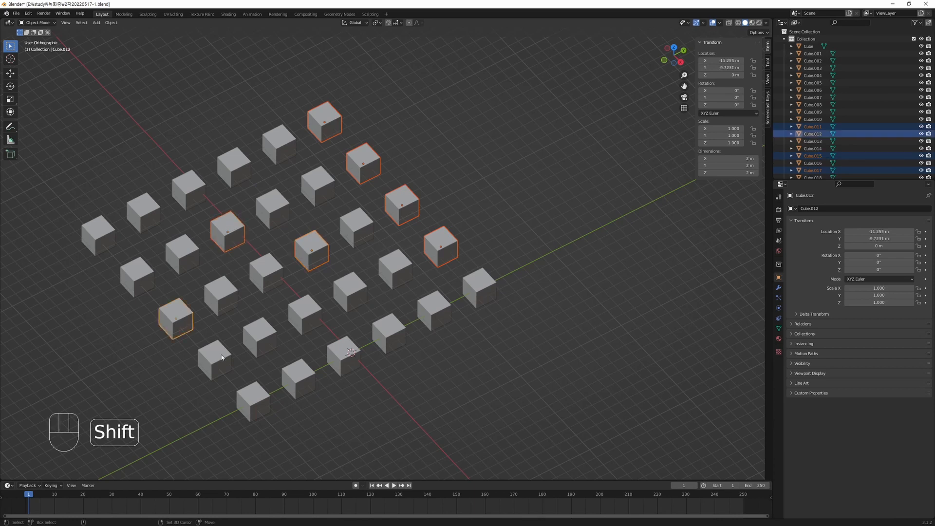
shift+click(220, 357)
shift+click(319, 307)
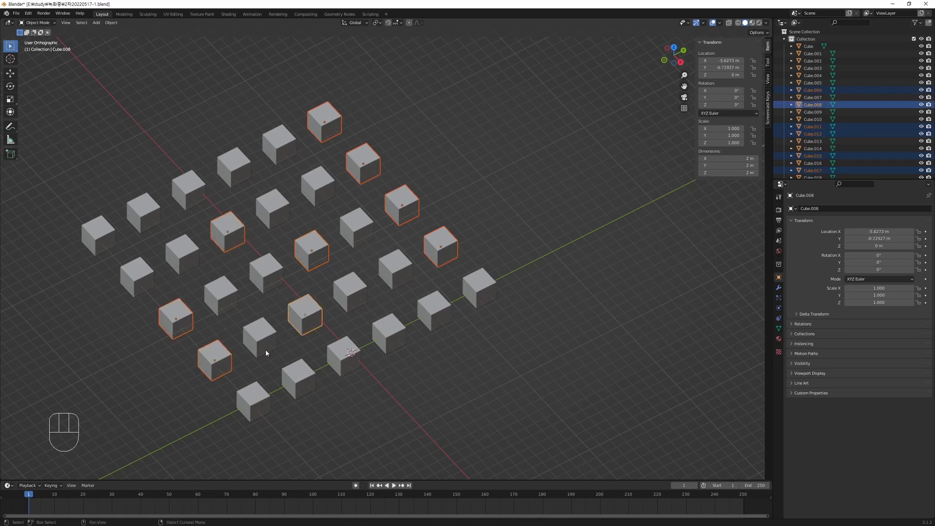
click(512, 229)
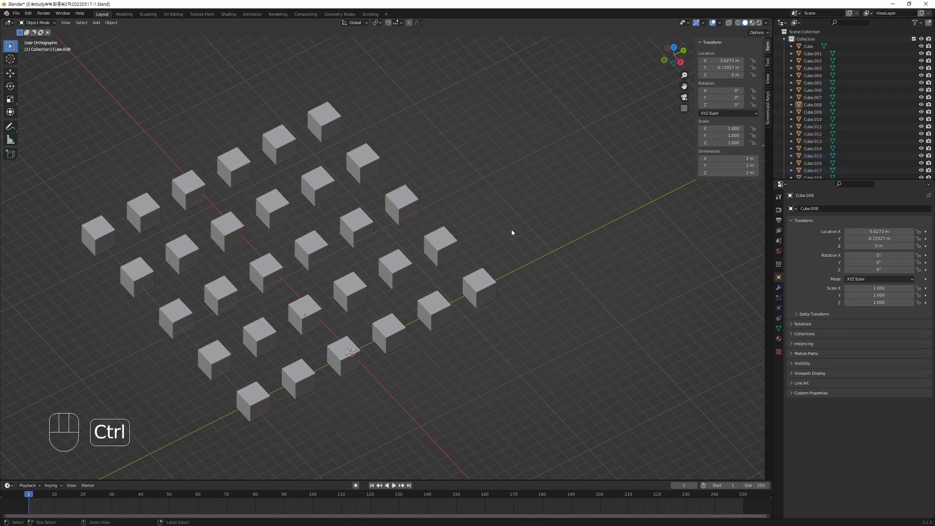
Open the Keymap preferences and enlarge their window over the viewport.
key(ctrl+u)
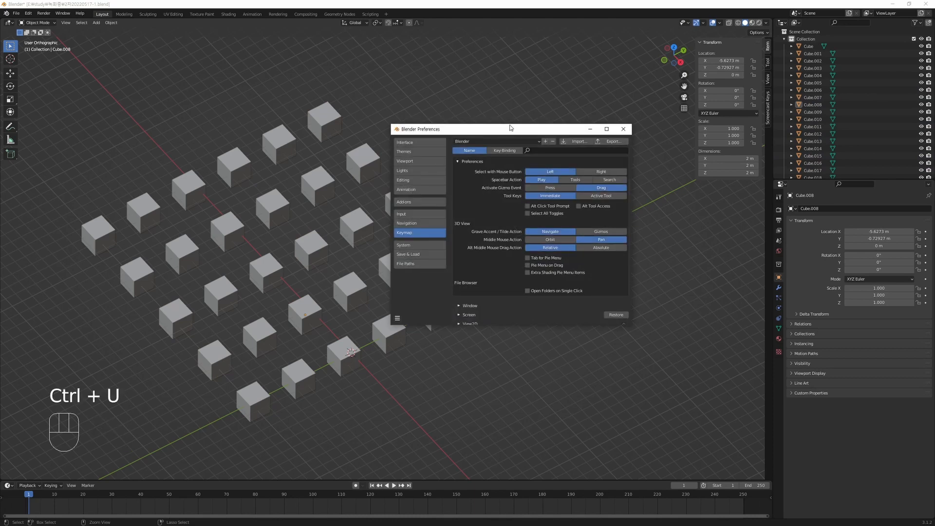
drag(511, 127, 584, 59)
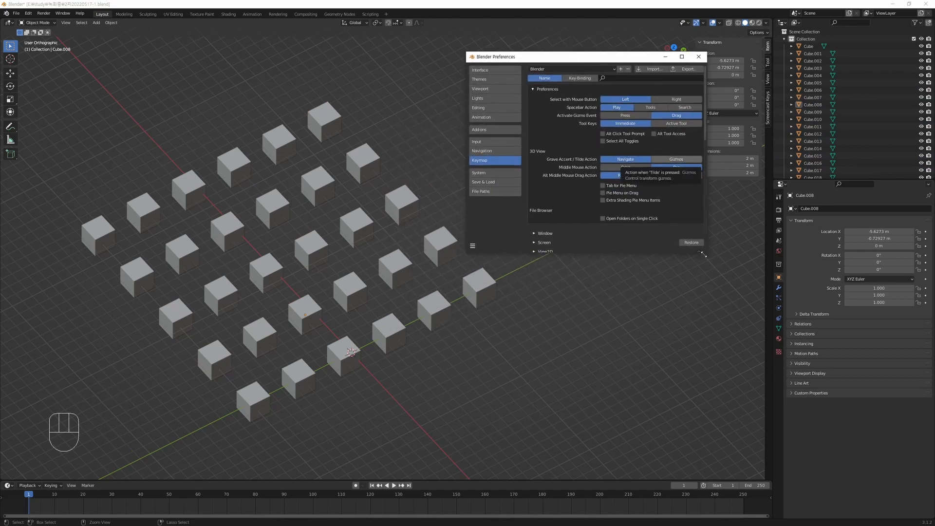
drag(705, 252, 784, 397)
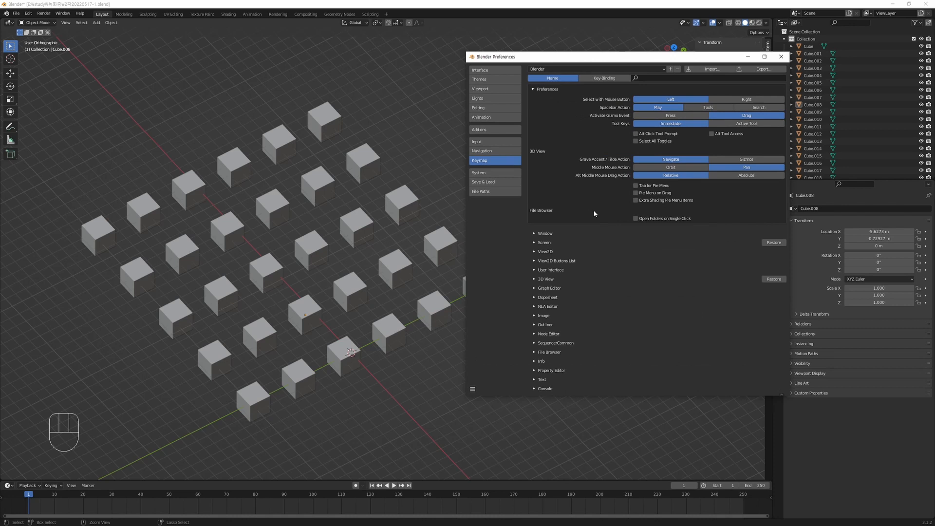
Expand the 3D View (Global) keymap and look for its mouse Select entries.
click(535, 280)
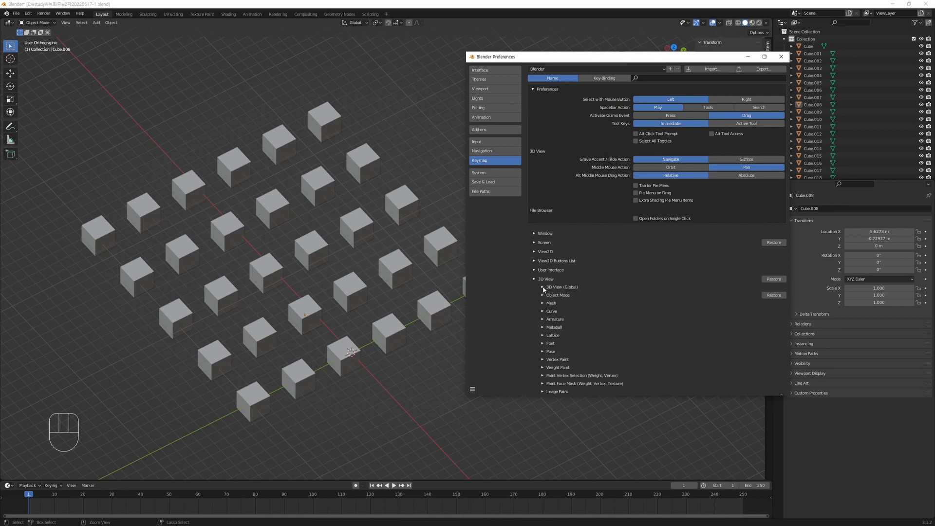
click(543, 287)
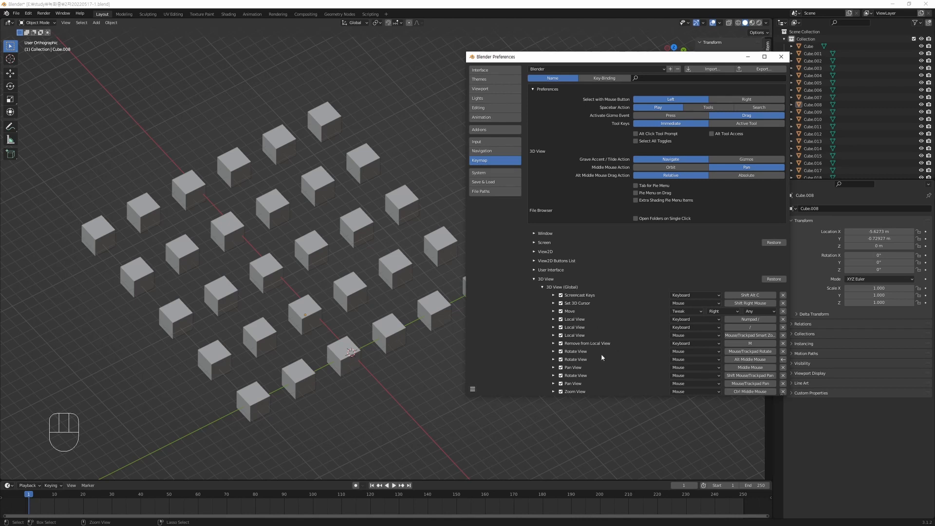
scroll(601, 353, down, 15)
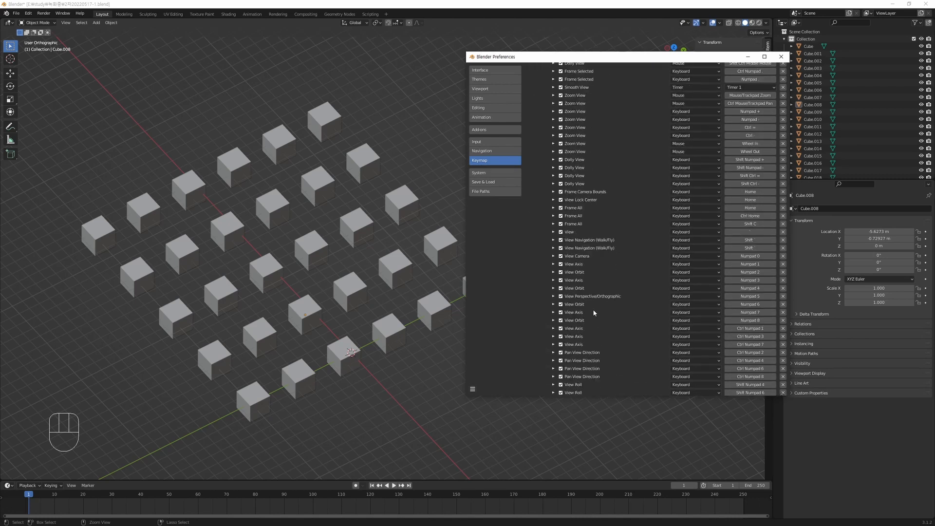
scroll(594, 312, down, 10)
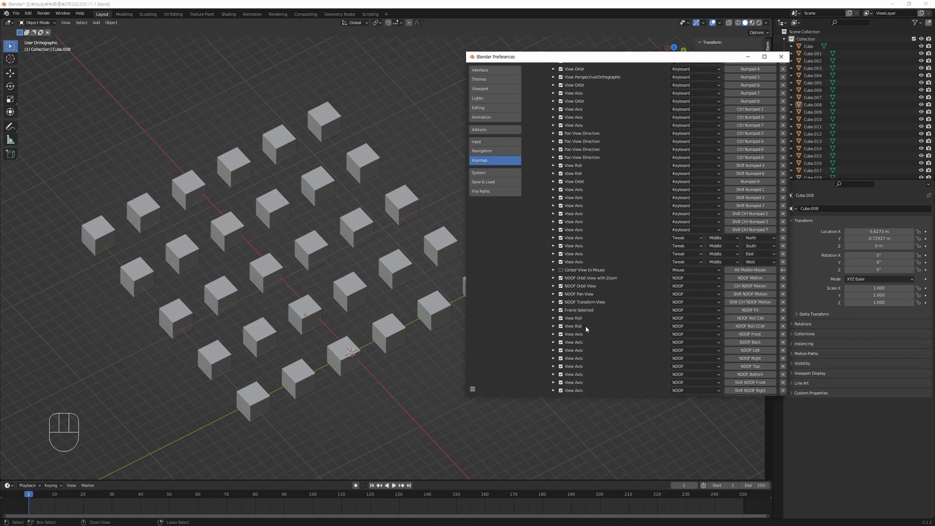
scroll(586, 326, down, 5)
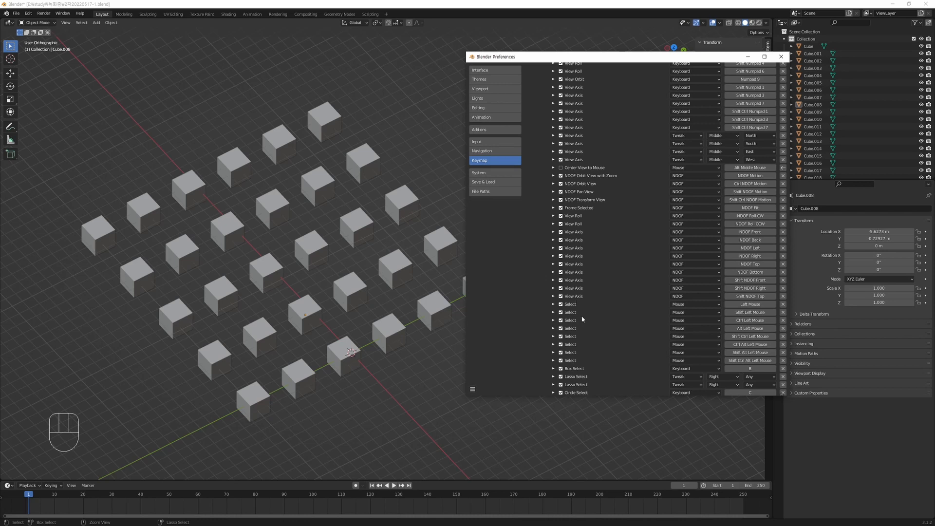
Review the shortcuts in the Object Mode (Global) keymap with its Proportional Editing Falloff details folded, then collapse Object Mode.
scroll(578, 330, up, 20)
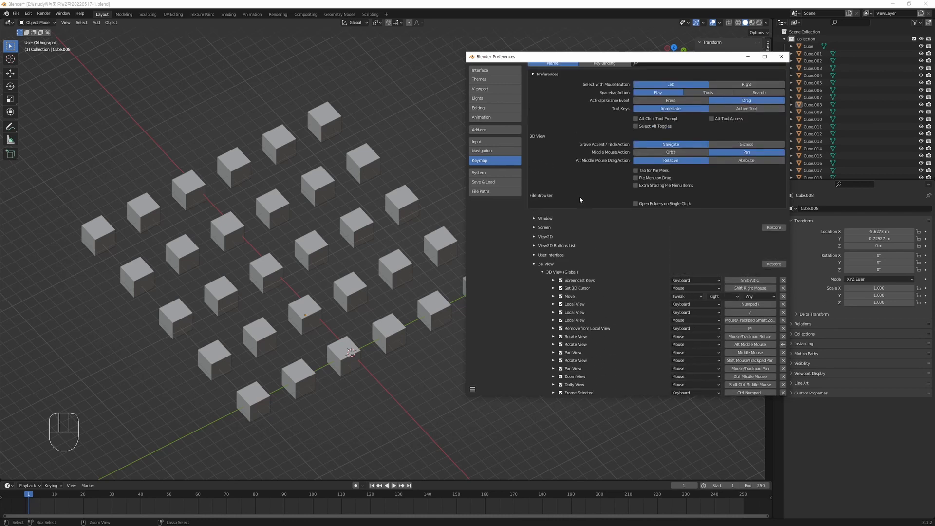
click(542, 273)
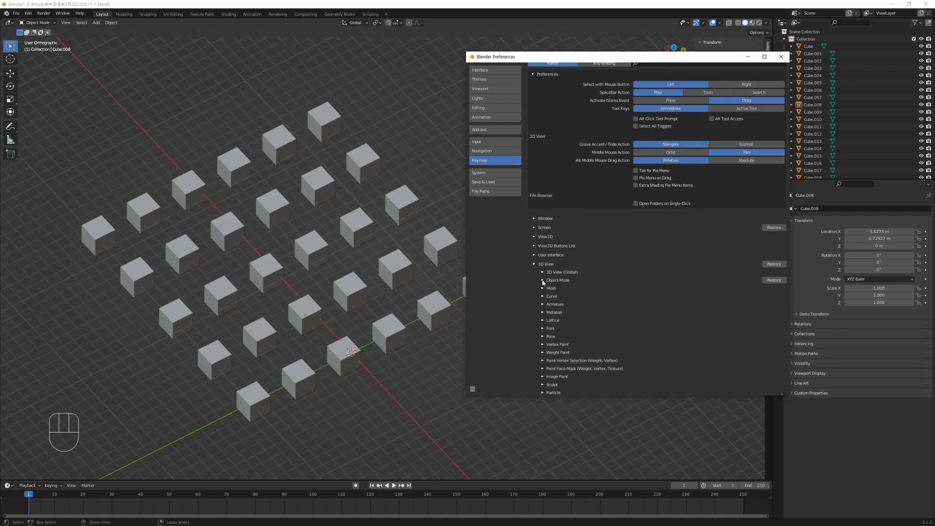
click(542, 280)
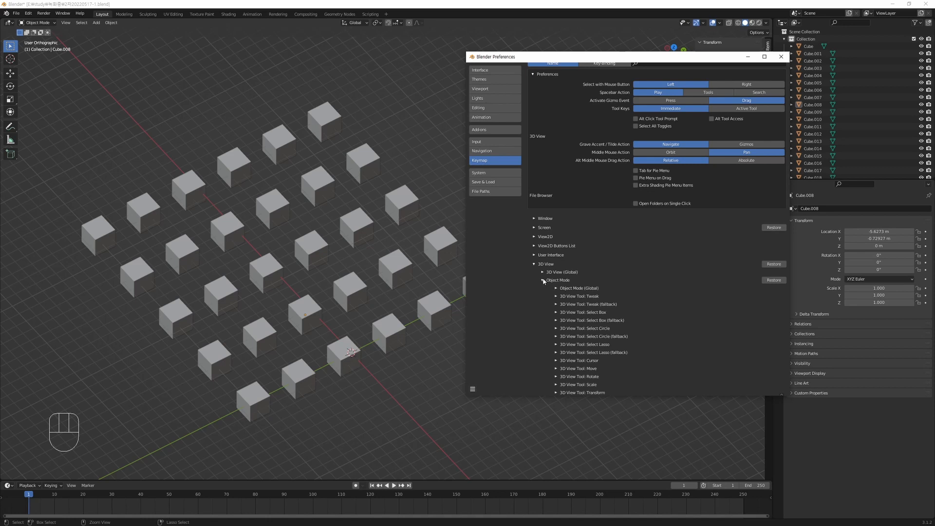
click(556, 288)
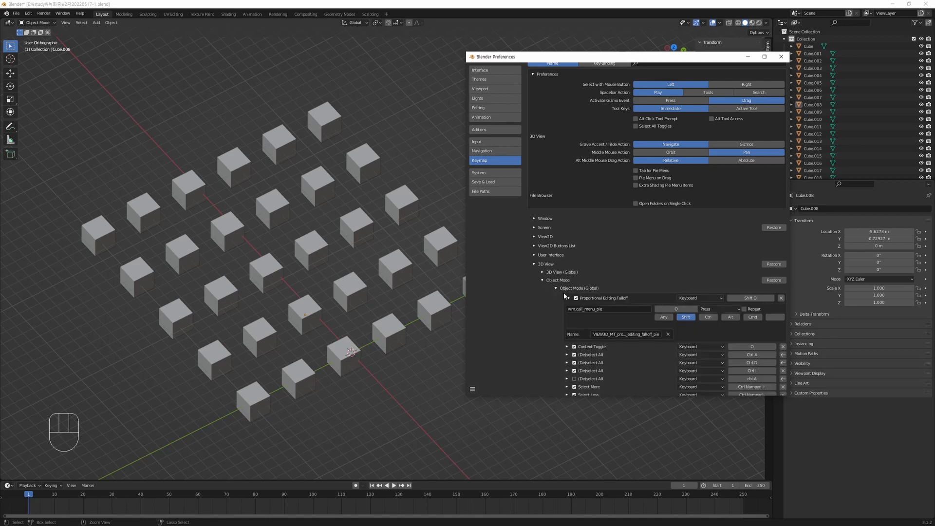
click(566, 297)
scroll(608, 315, down, 6)
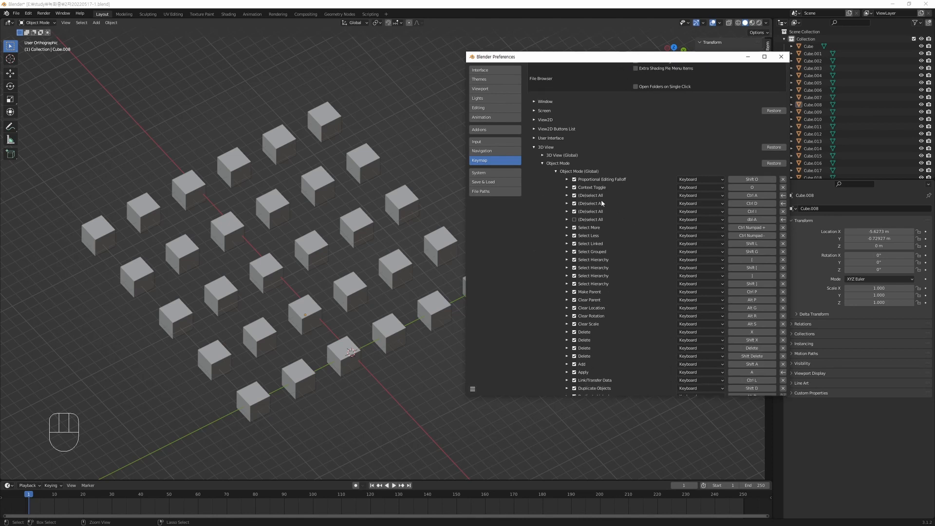
click(556, 171)
click(543, 163)
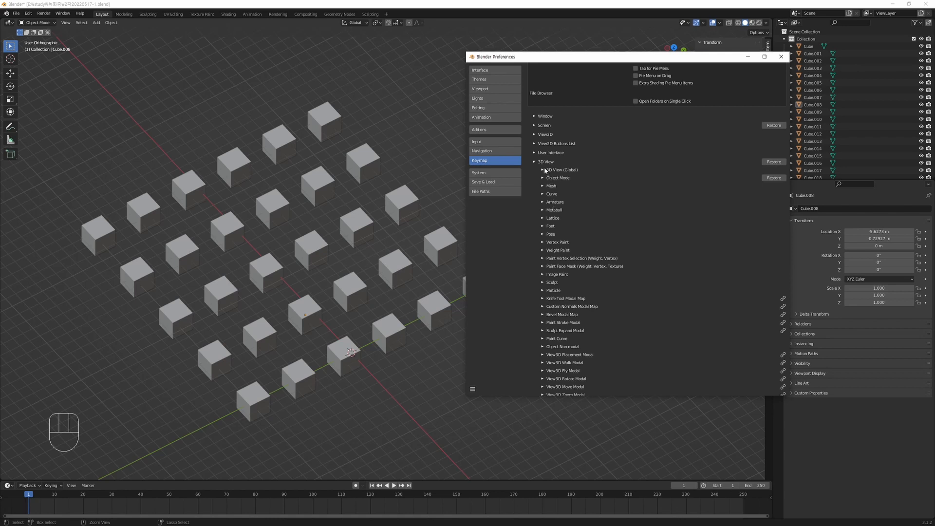
Reopen the 3D View (Global) keymap and bring its group of mouse Select entries into view.
click(543, 169)
scroll(632, 333, down, 20)
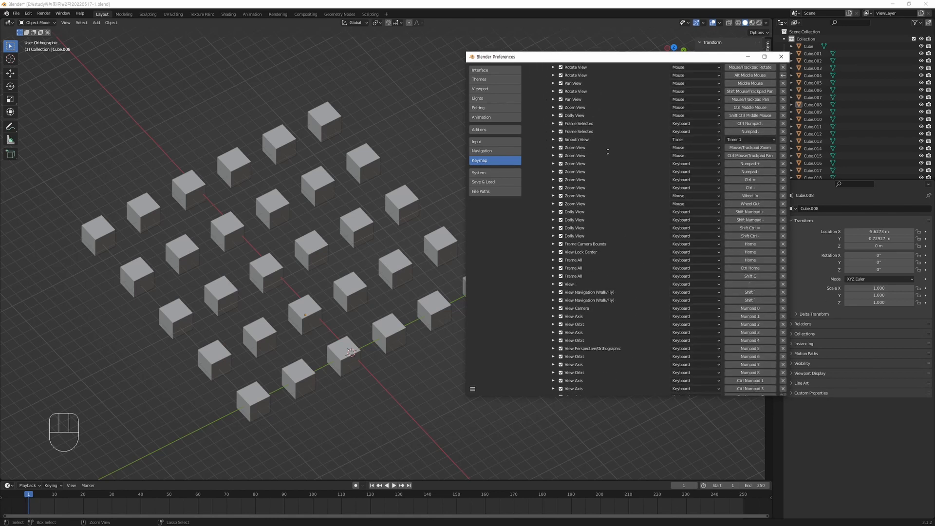
scroll(616, 336, down, 15)
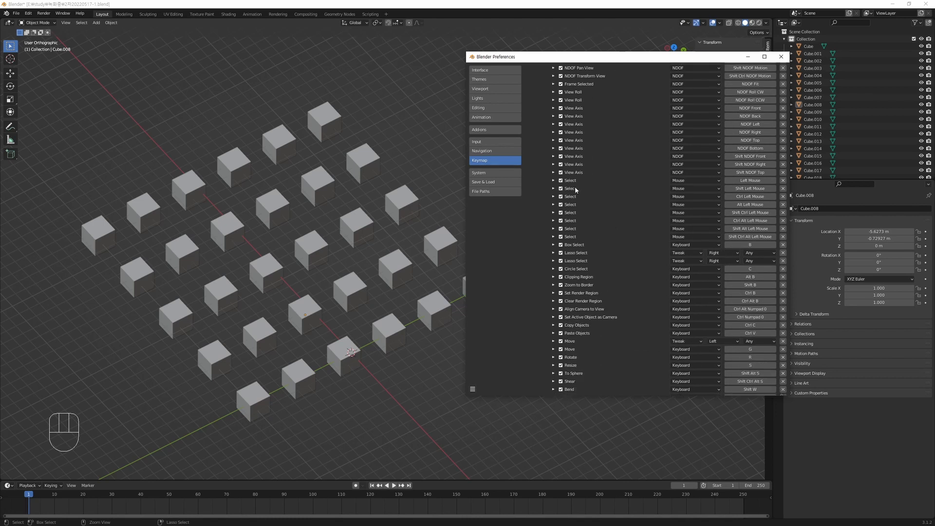
scroll(570, 175, up, 1)
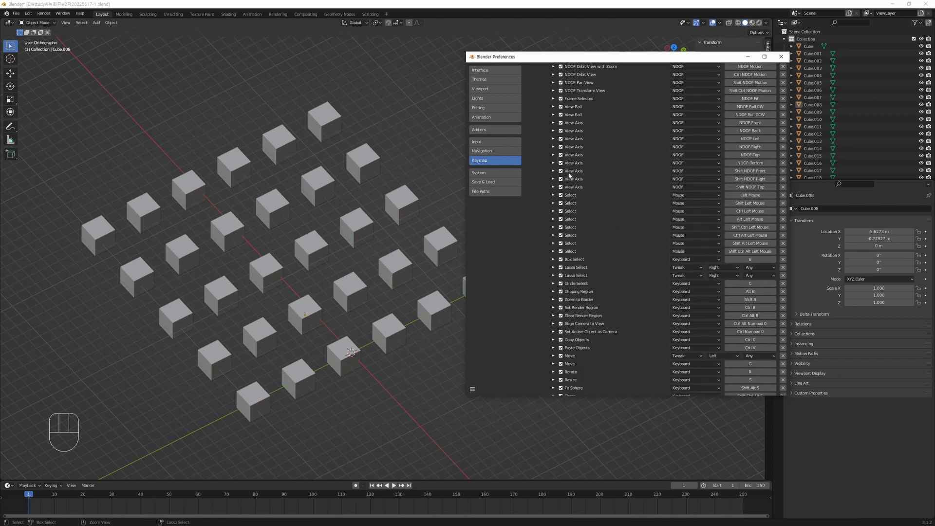
Expand the settings of the Select entries for Left Mouse, Shift Left Mouse, Ctrl Left Mouse and Alt Left Mouse.
click(554, 196)
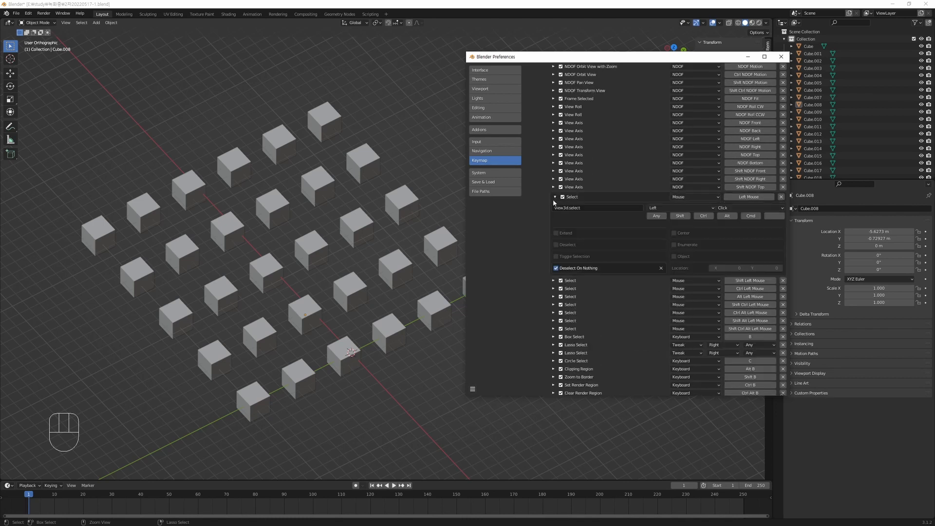
click(553, 281)
scroll(555, 302, down, 3)
click(554, 310)
scroll(557, 317, down, 3)
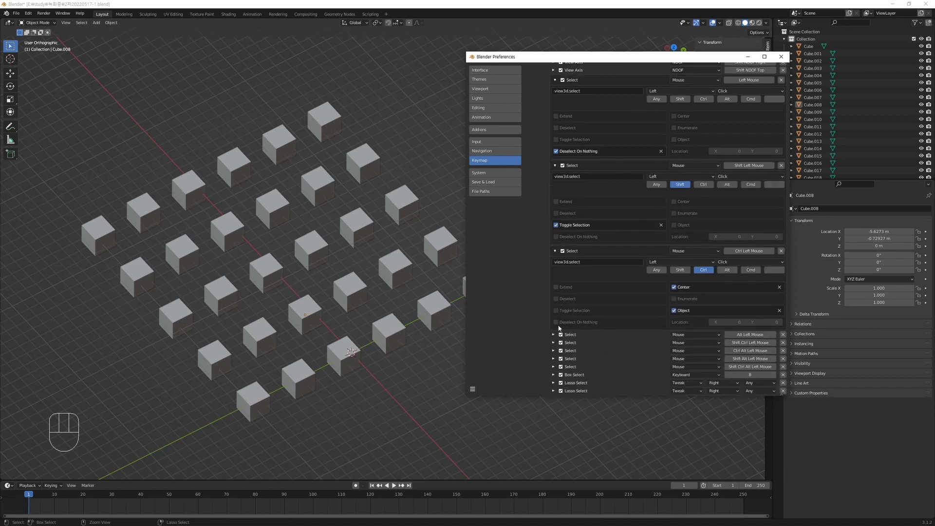
scroll(559, 329, down, 1)
click(554, 320)
scroll(554, 320, down, 4)
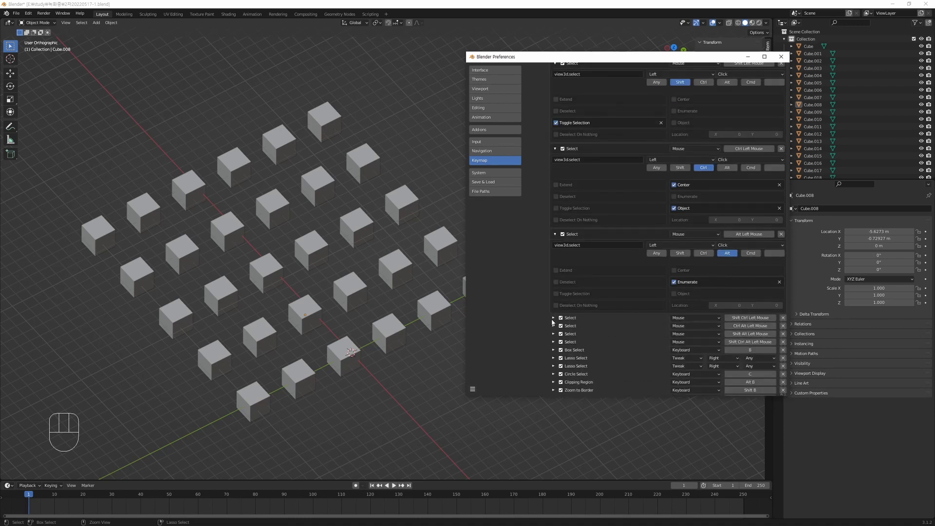
Expand the settings of the four remaining Select entries, which combine Shift, Ctrl and Alt with Left Mouse.
click(554, 318)
scroll(553, 320, down, 3)
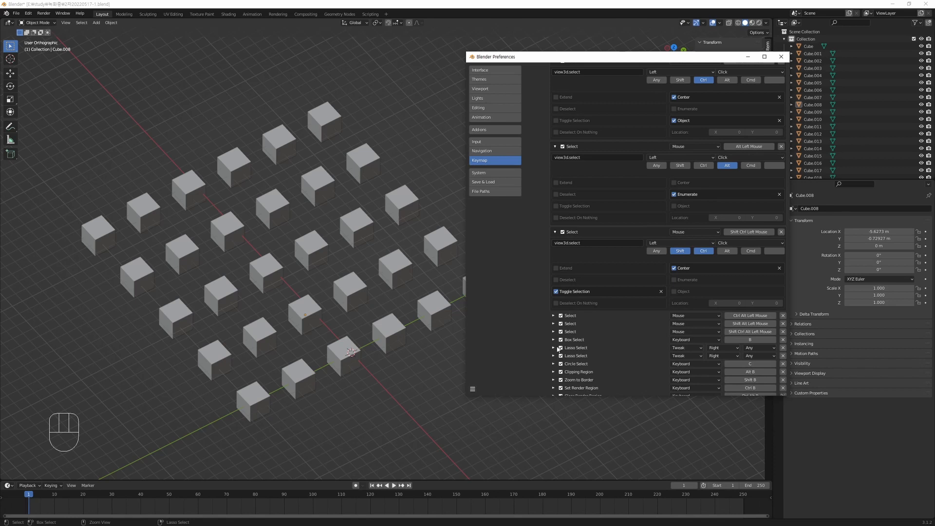
click(554, 316)
scroll(554, 319, down, 3)
click(554, 331)
scroll(556, 341, down, 3)
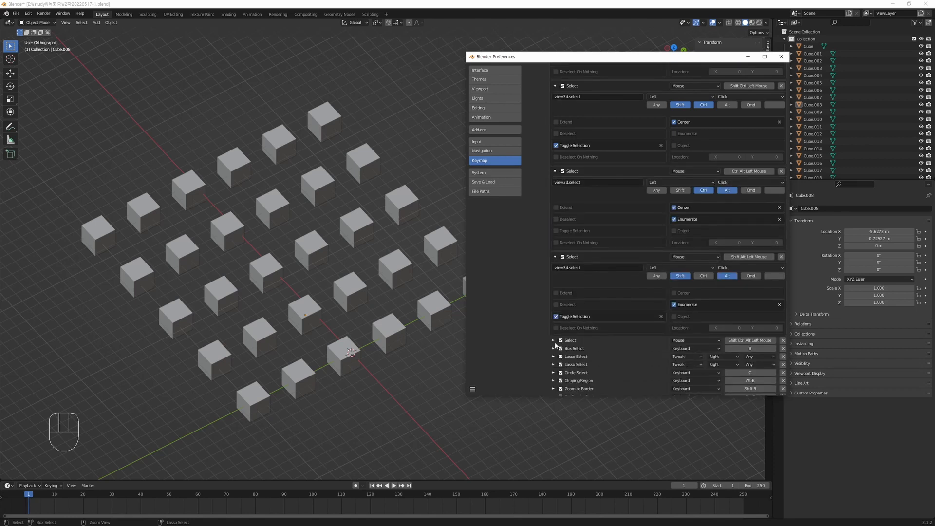
scroll(556, 345, down, 1)
click(554, 328)
scroll(560, 331, down, 3)
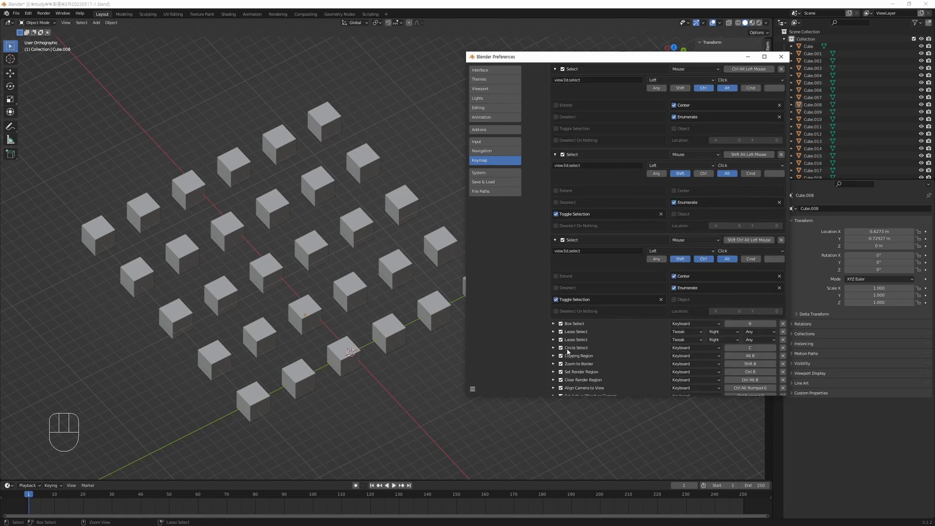
scroll(575, 249, up, 9)
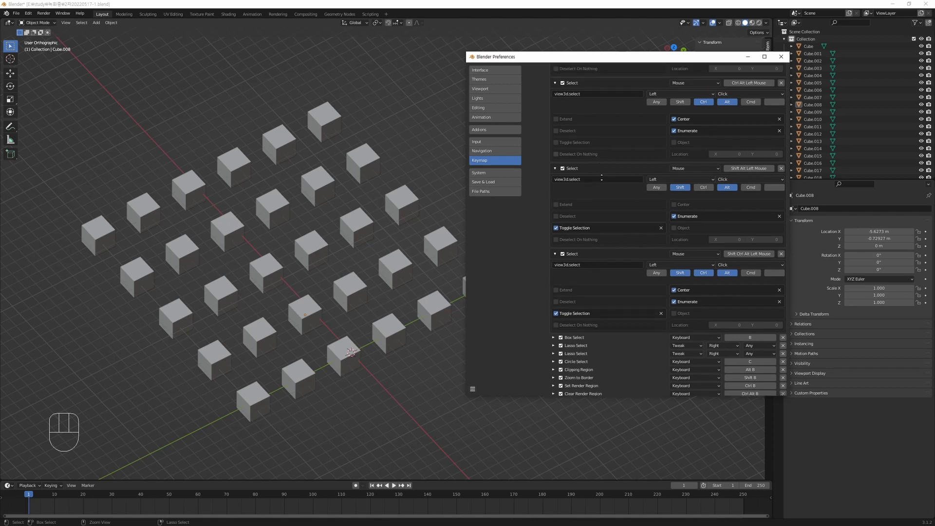
Move the Preferences window up, make it taller, and bring the Select entries starting with Left Mouse into view.
scroll(632, 77, up, 2)
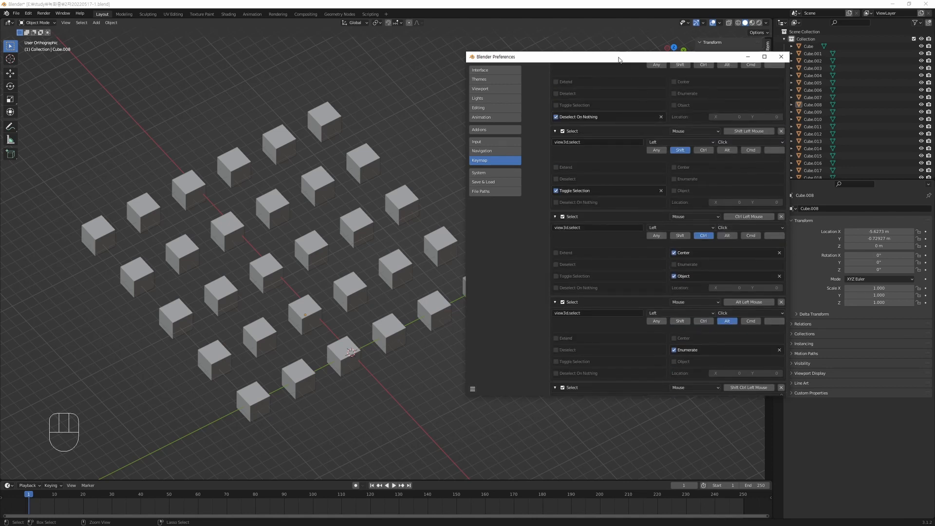
drag(618, 59, 620, 27)
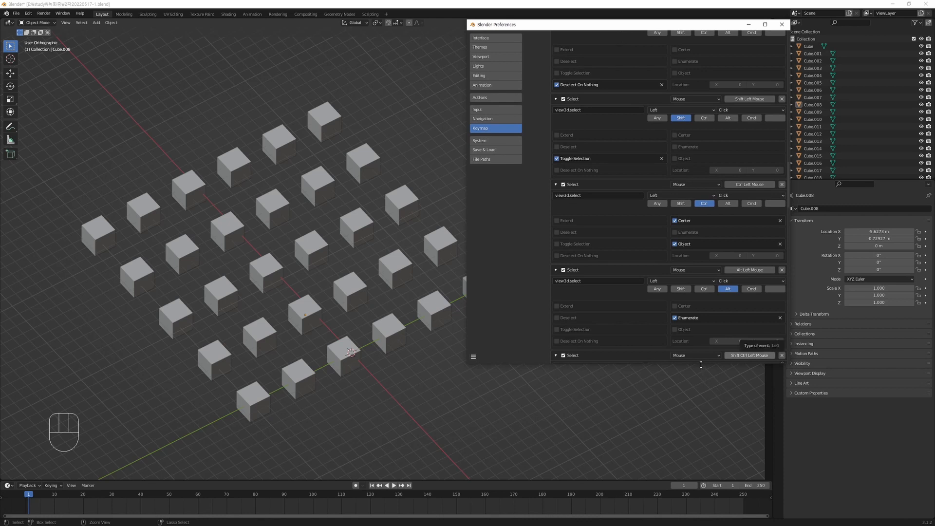
drag(701, 365, 701, 503)
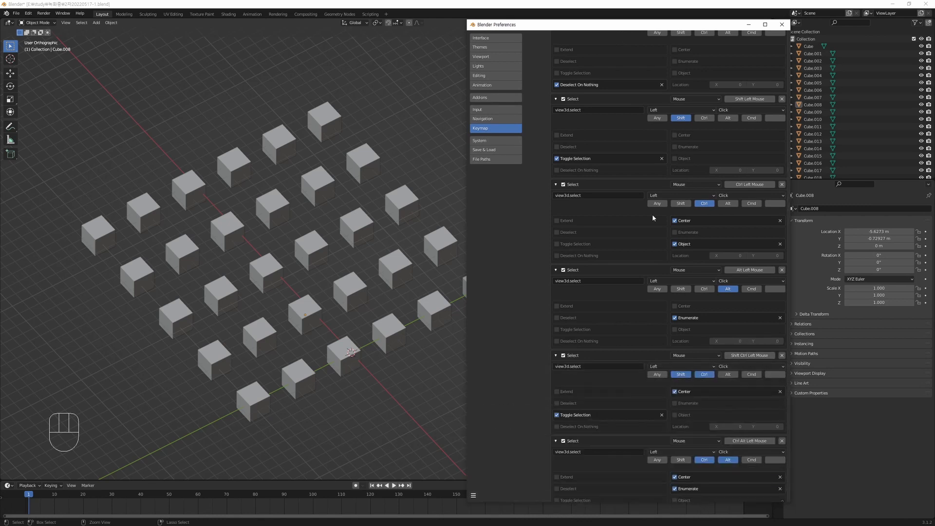
scroll(648, 214, up, 8)
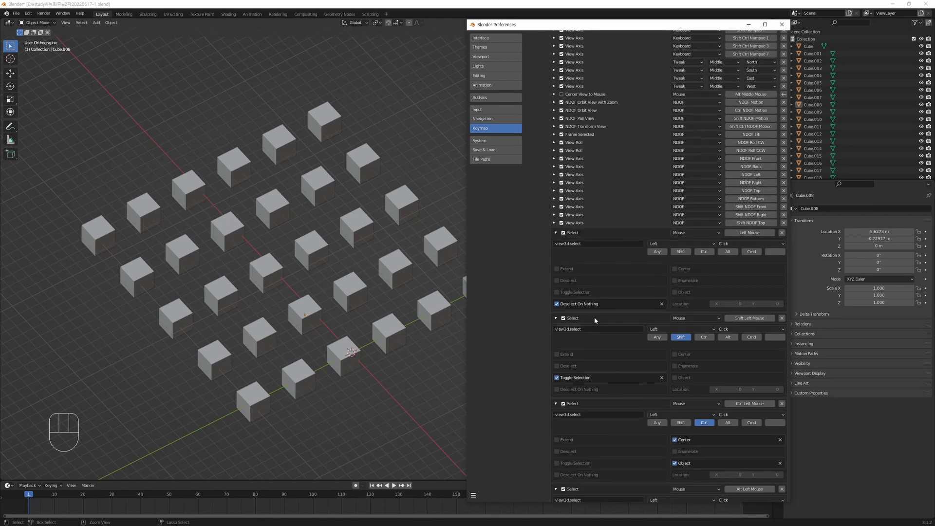
scroll(581, 240, down, 1)
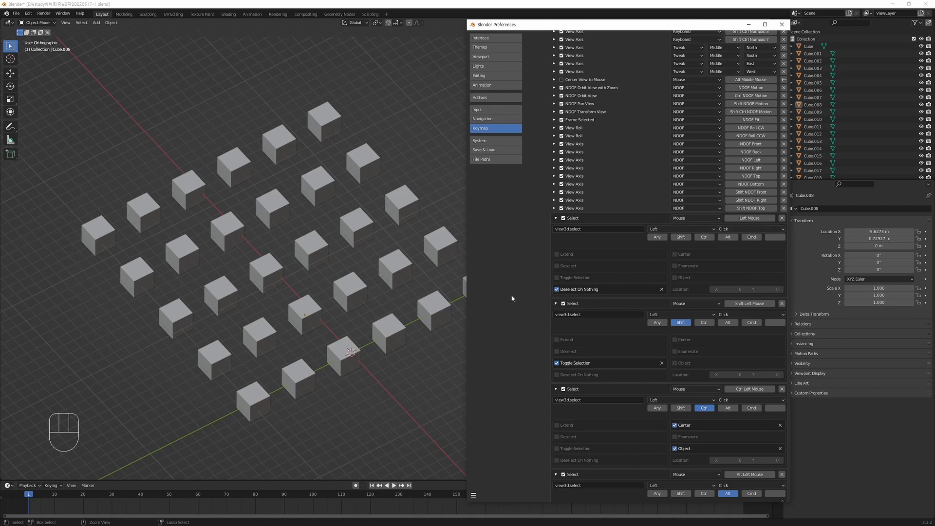
Test selecting all cubes and deselecting them on empty space, and collapse the Left Mouse Select entry in the keymap.
middle_drag(434, 286, 381, 295)
key(ctrl+a)
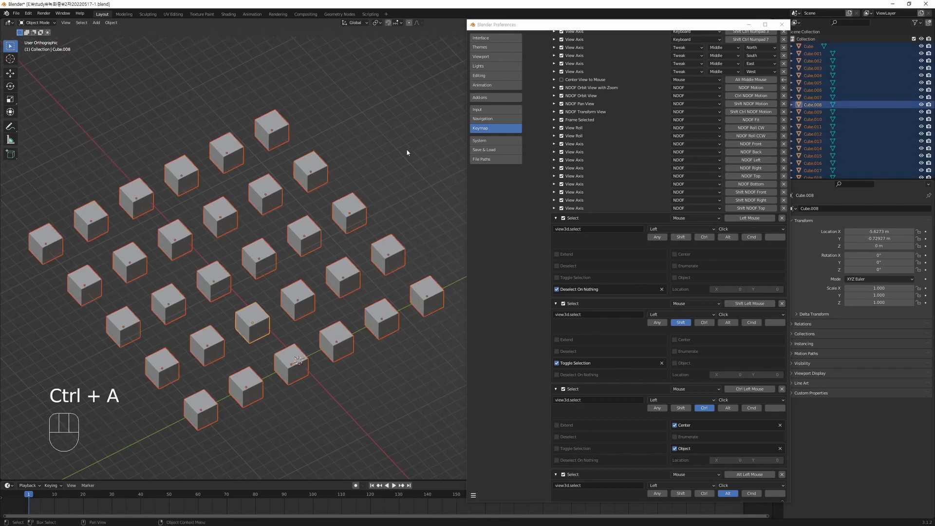
click(392, 208)
key(ctrl+a)
click(403, 183)
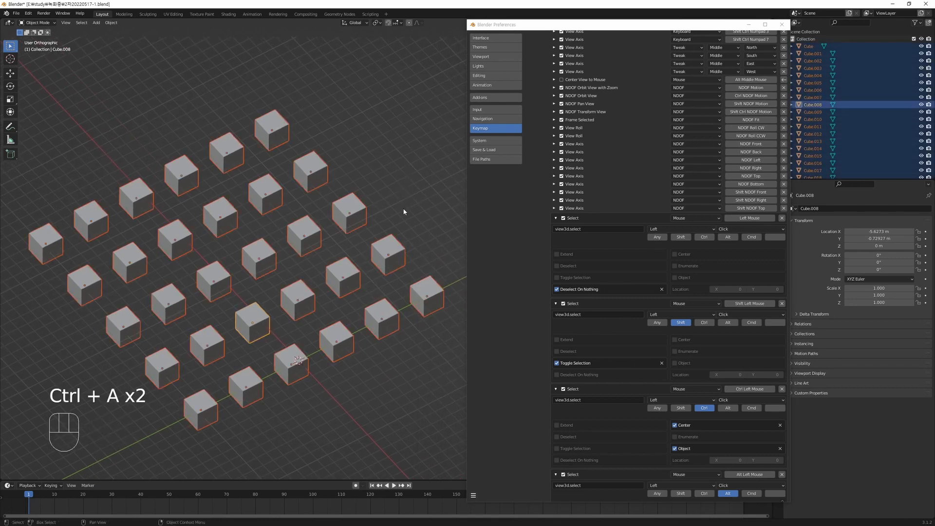
click(557, 219)
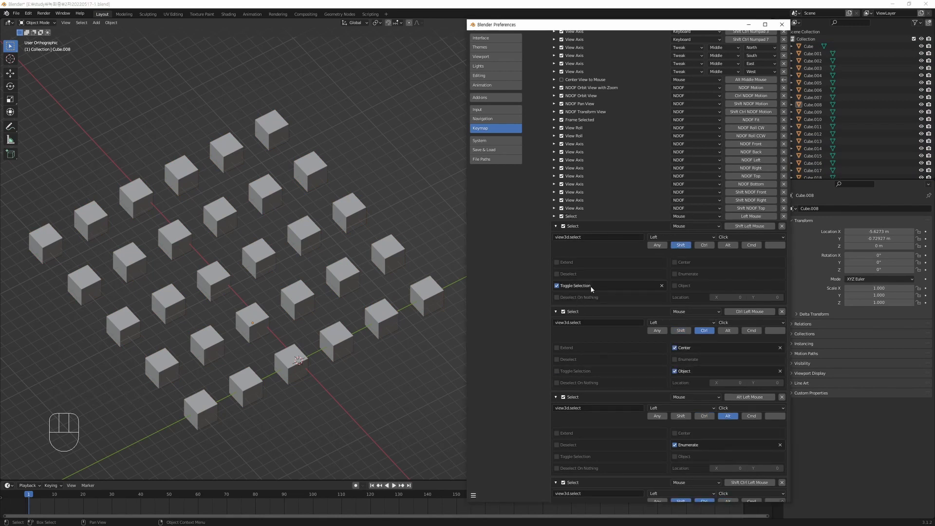
Select the farthest corner cube and add nine more cubes across the grid using the Shift selection shortcut.
click(276, 134)
shift+click(313, 173)
shift+click(351, 215)
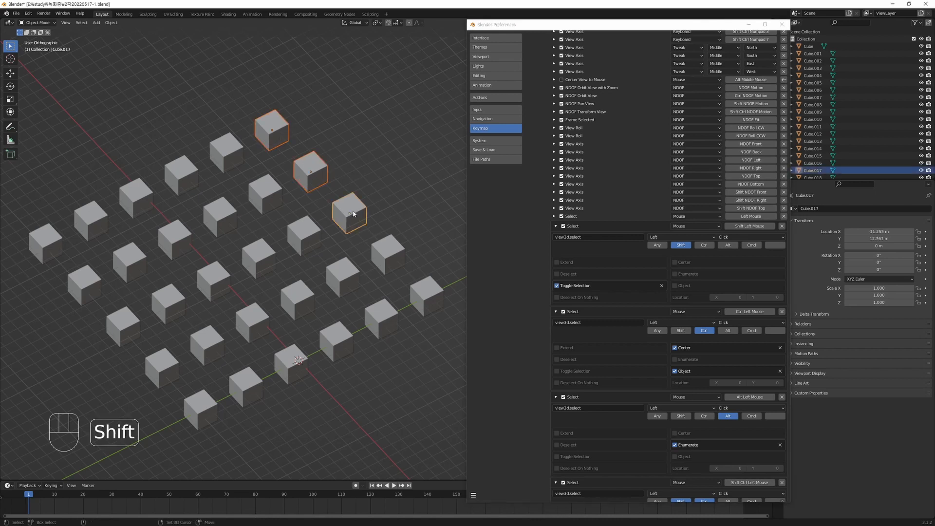
shift+click(392, 256)
shift+click(430, 296)
shift+click(382, 317)
shift+click(298, 299)
shift+click(260, 257)
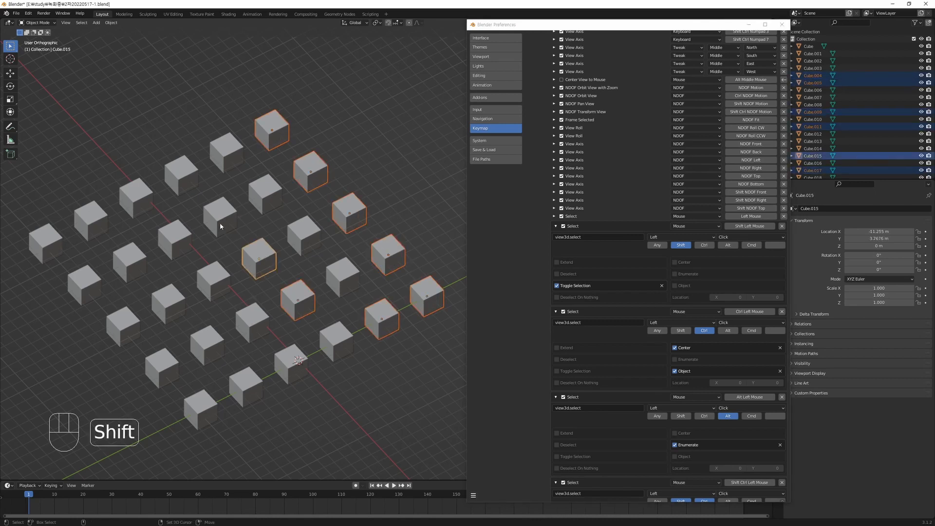
shift+click(220, 223)
shift+click(182, 173)
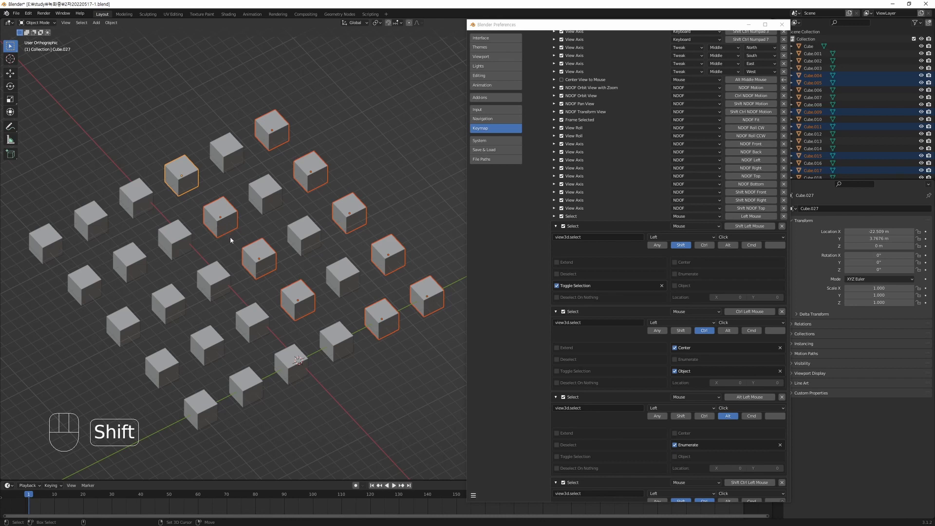
Test removing individual cubes from the multi-selection with the Shift toggle, including the active cube and the far corner cube.
shift+click(263, 270)
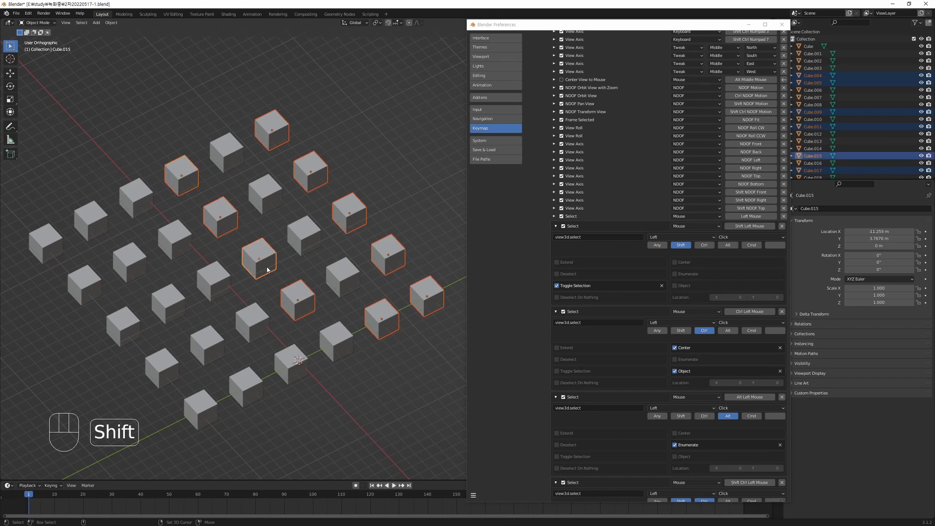
shift+click(261, 267)
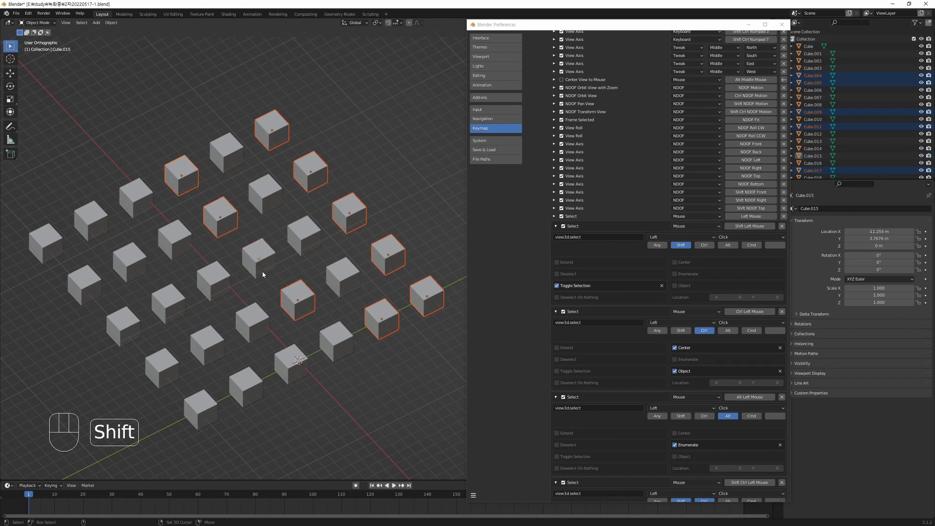
shift+click(292, 297)
shift+click(293, 298)
shift+click(392, 317)
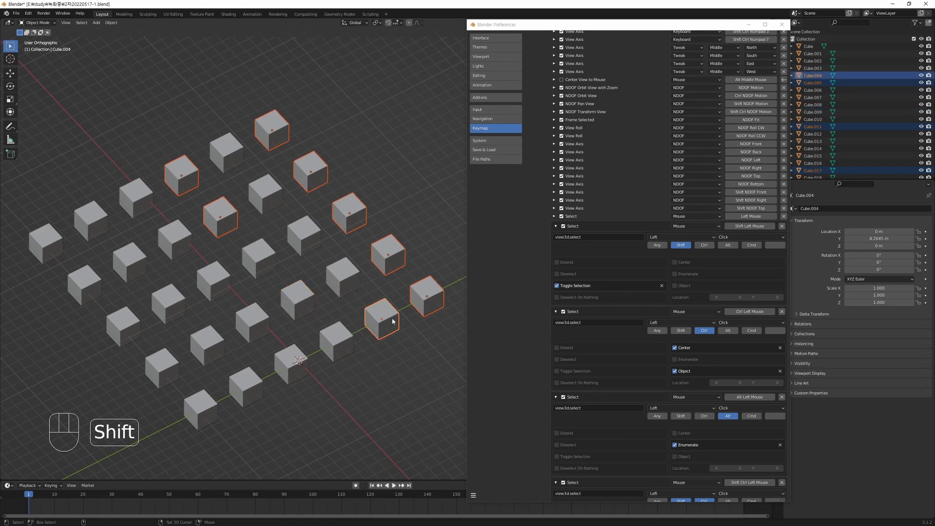
shift+click(391, 317)
shift+click(347, 199)
shift+click(347, 198)
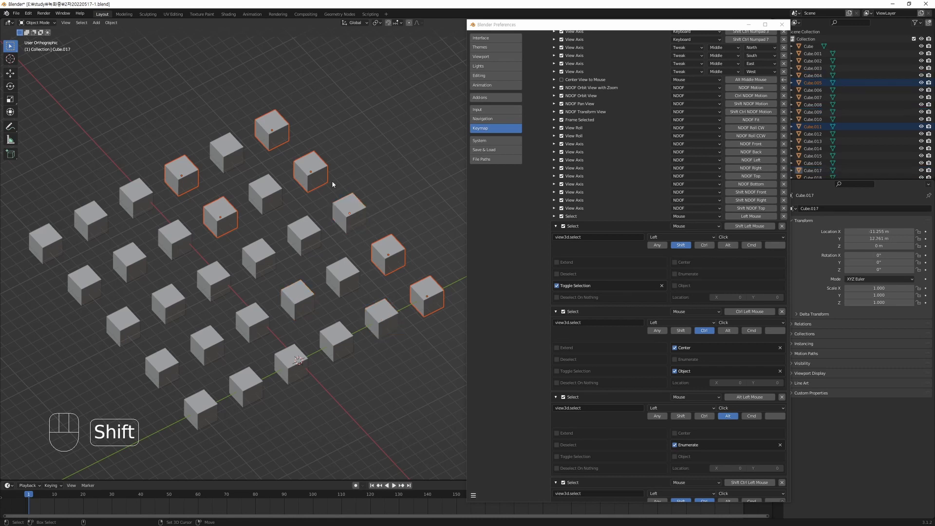
shift+click(266, 132)
shift+click(266, 132)
shift+click(184, 182)
shift+click(184, 181)
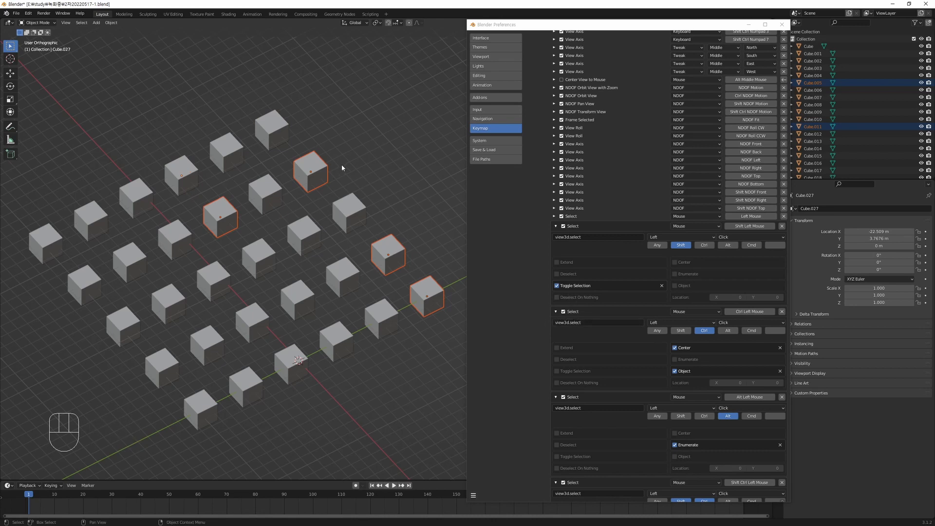
Clear the selection and retest Shift toggling by adding and removing cubes along the far edge row of the grid.
click(387, 190)
click(266, 124)
shift+click(312, 178)
shift+click(348, 220)
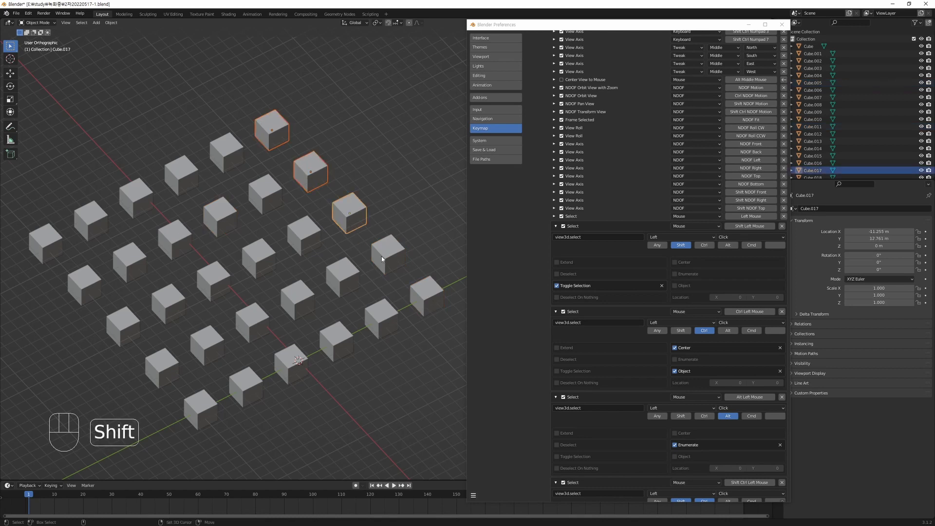
shift+click(381, 256)
shift+click(354, 219)
shift+click(352, 217)
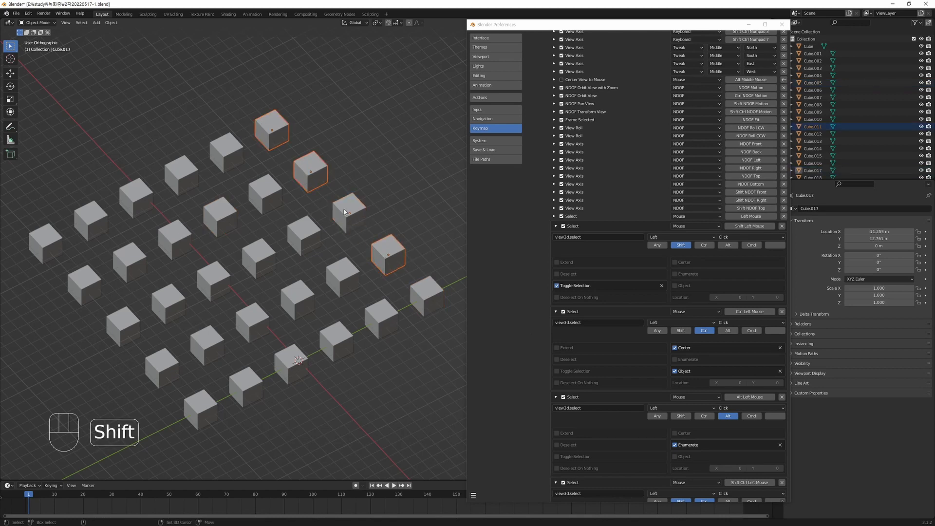
shift+click(312, 173)
shift+click(274, 134)
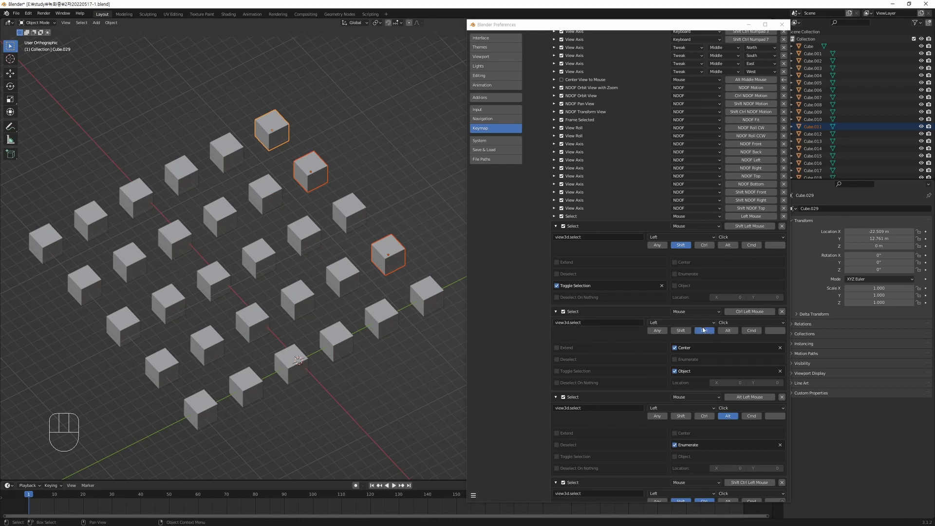
Change the modifier of the Shift Left Mouse Select entry with Toggle Selection to Ctrl only.
click(704, 246)
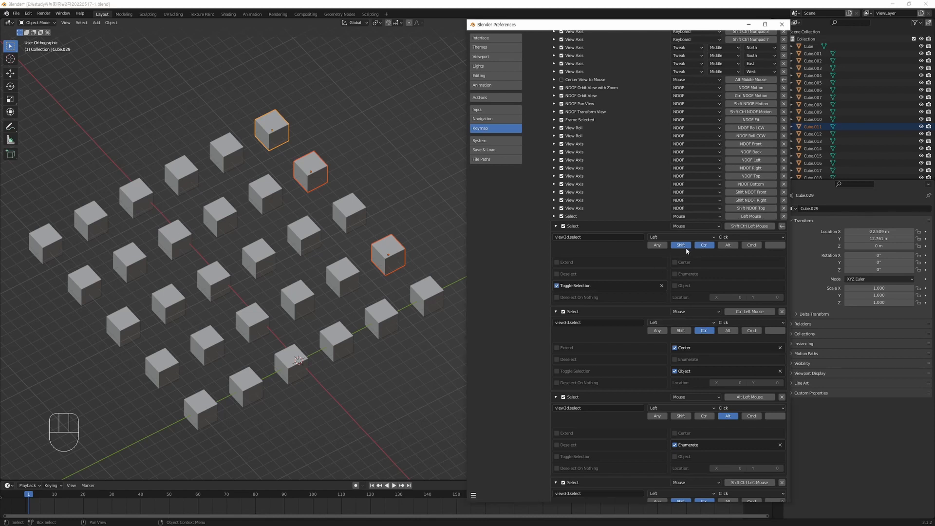
click(685, 246)
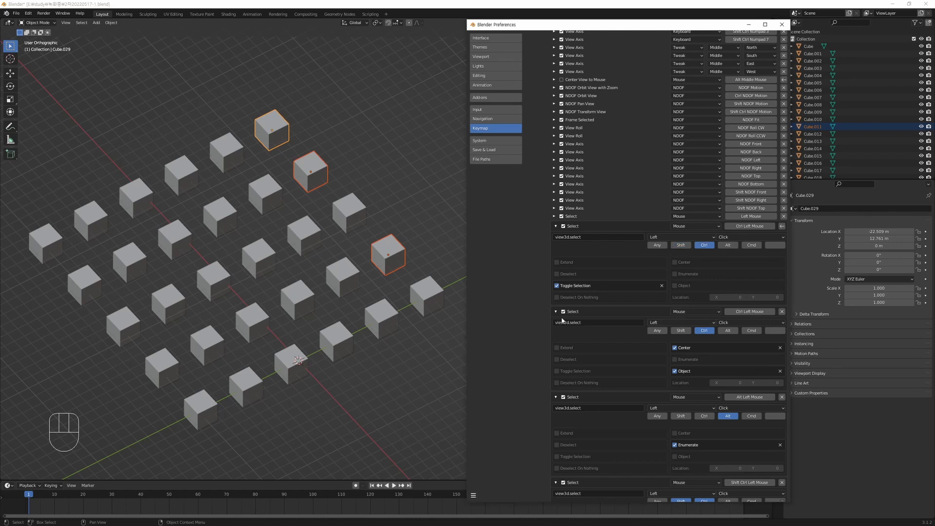
Clear the selection and test the Ctrl toggle by building up a multi-selection of seven cubes.
click(406, 191)
click(271, 131)
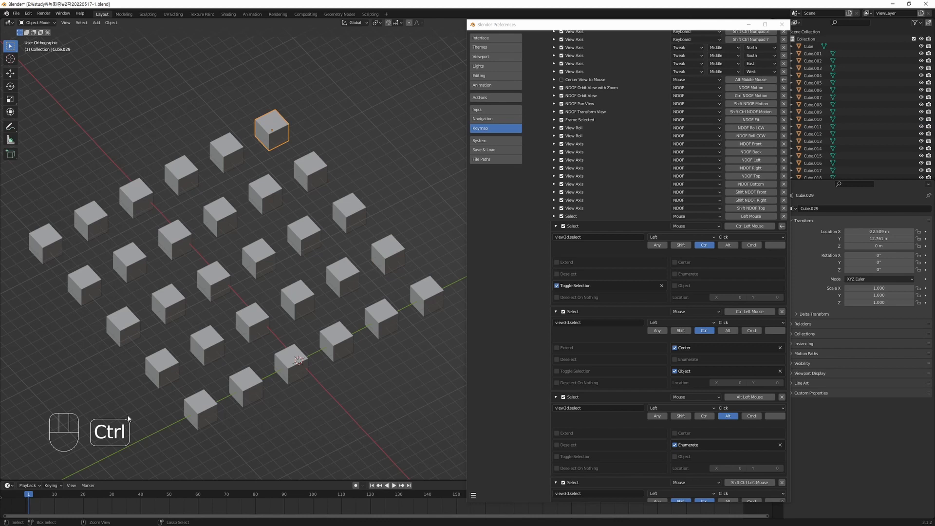
ctrl+click(314, 174)
ctrl+click(350, 213)
ctrl+click(383, 247)
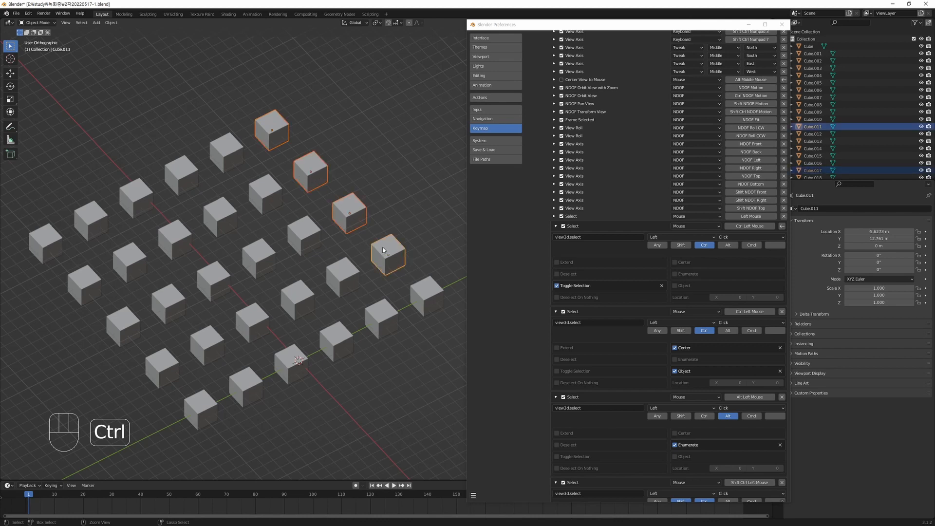
ctrl+click(425, 294)
ctrl+click(365, 314)
ctrl+click(298, 298)
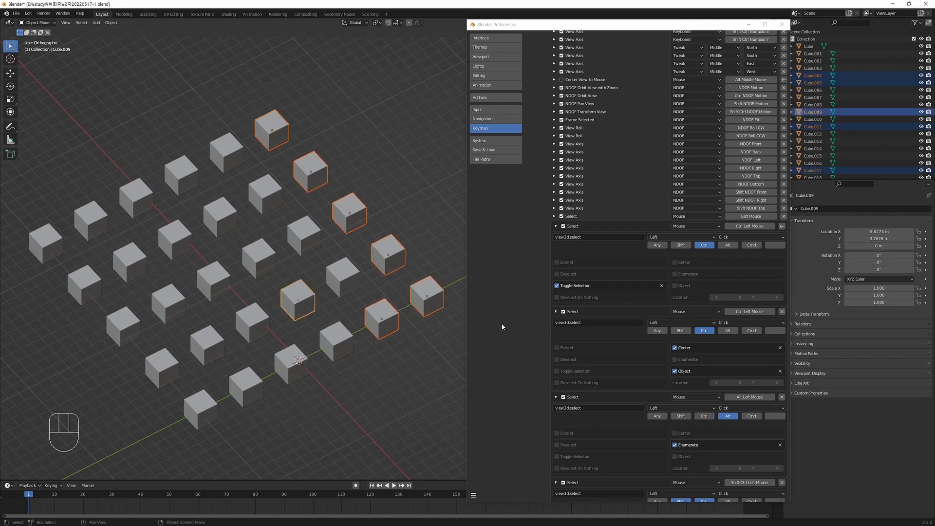
Disable the conflicting Ctrl Left Mouse Select entry with Center and Object, and collapse both Ctrl Left Mouse entries.
click(556, 226)
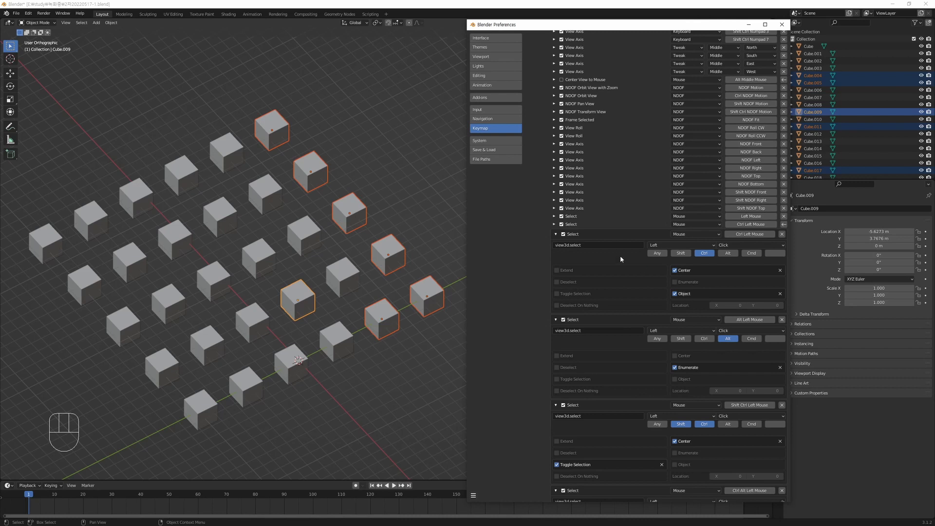
click(564, 235)
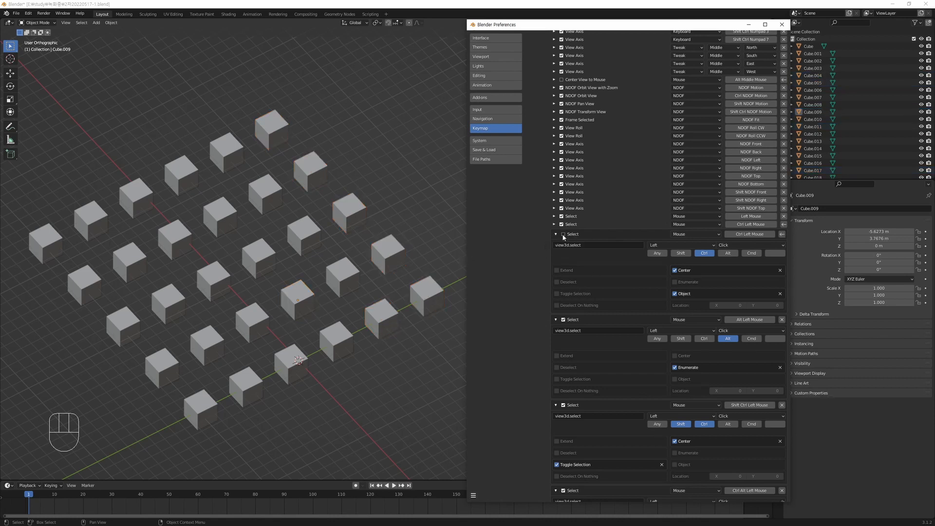
click(556, 235)
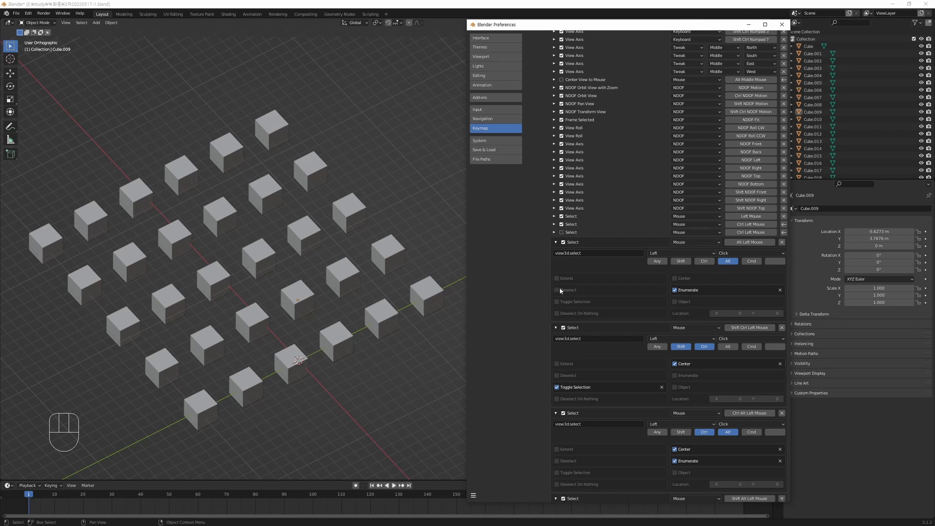
Test the Alt selection shortcut on single cubes and on box-selected groups of cubes.
alt+click(352, 220)
alt+click(391, 262)
alt+click(424, 300)
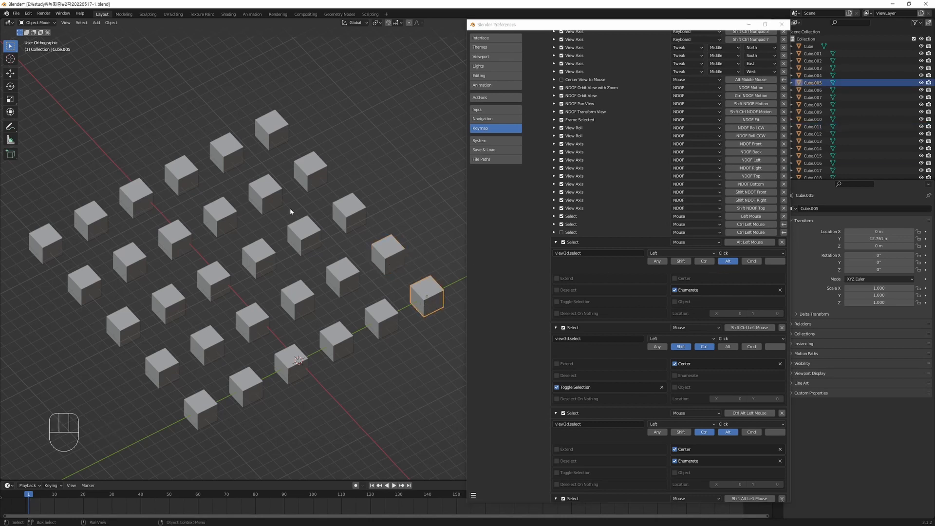
drag(404, 133, 182, 415)
alt+click(278, 203)
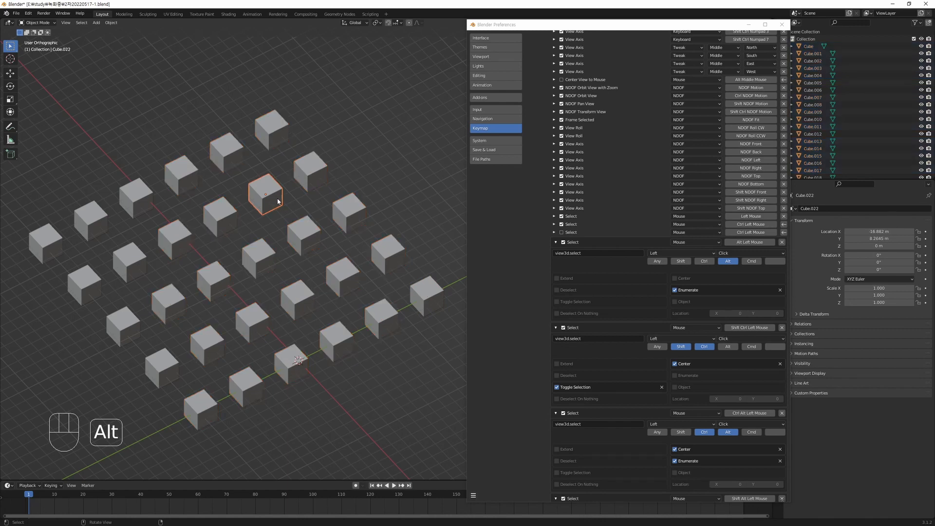
alt+click(313, 243)
drag(406, 121, 169, 415)
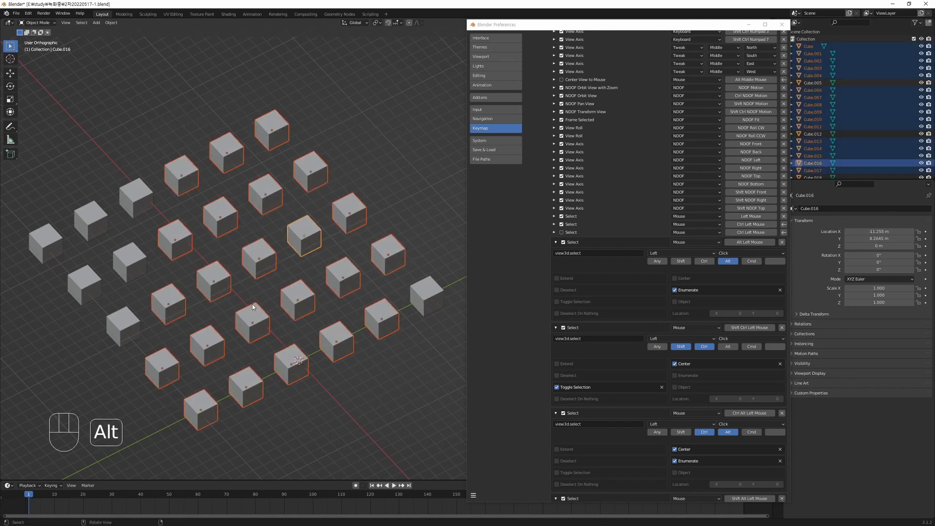
alt+click(223, 285)
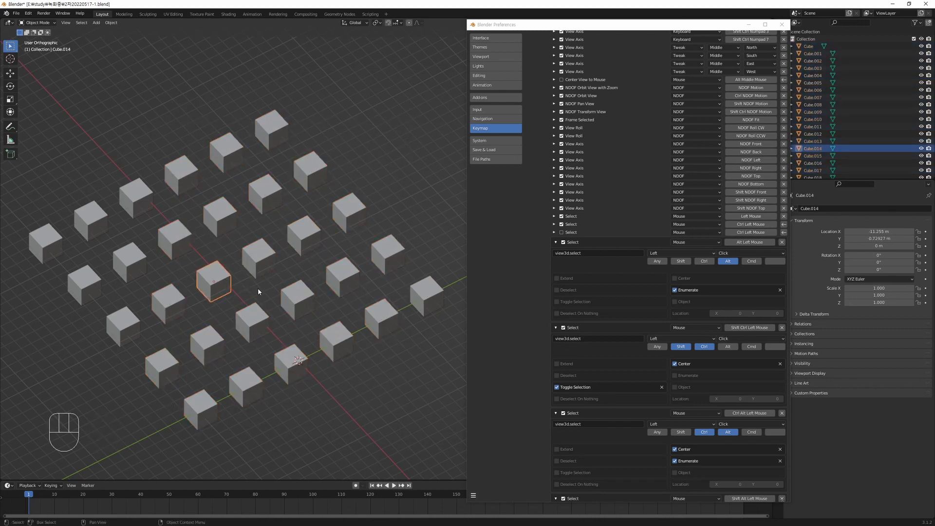
Disable the Alt Left Mouse Select entry with Enumerate and collapse its settings.
click(563, 243)
click(556, 242)
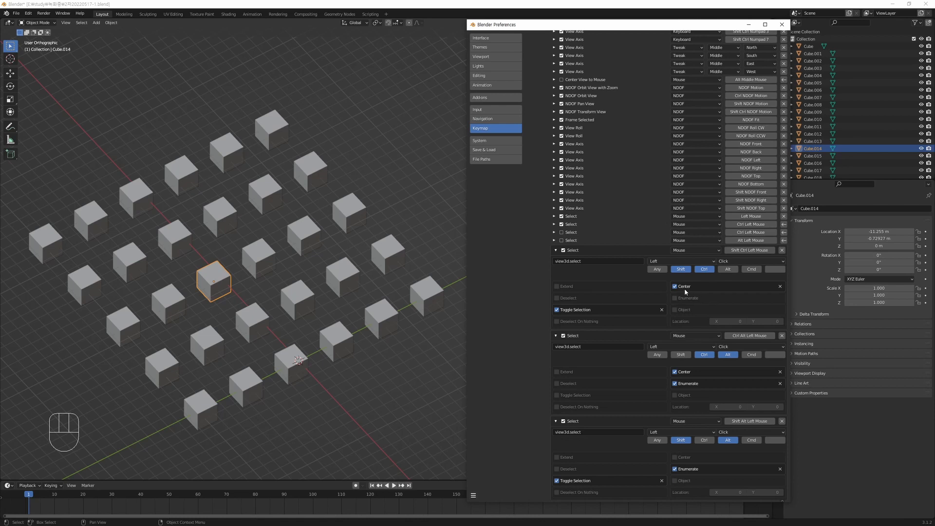
Clear the selection, box-select most of the cube grid, and add two unselected cubes with the Ctrl toggle.
click(368, 185)
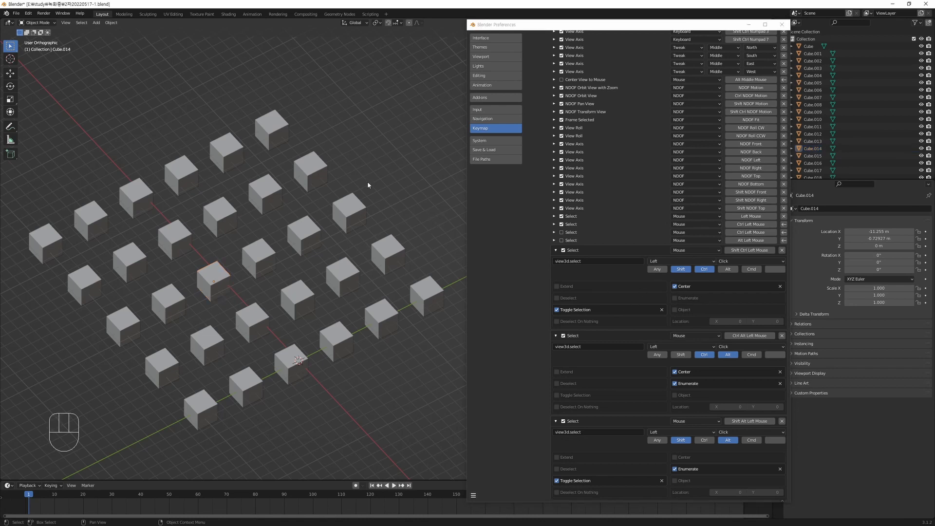
drag(383, 95, 211, 413)
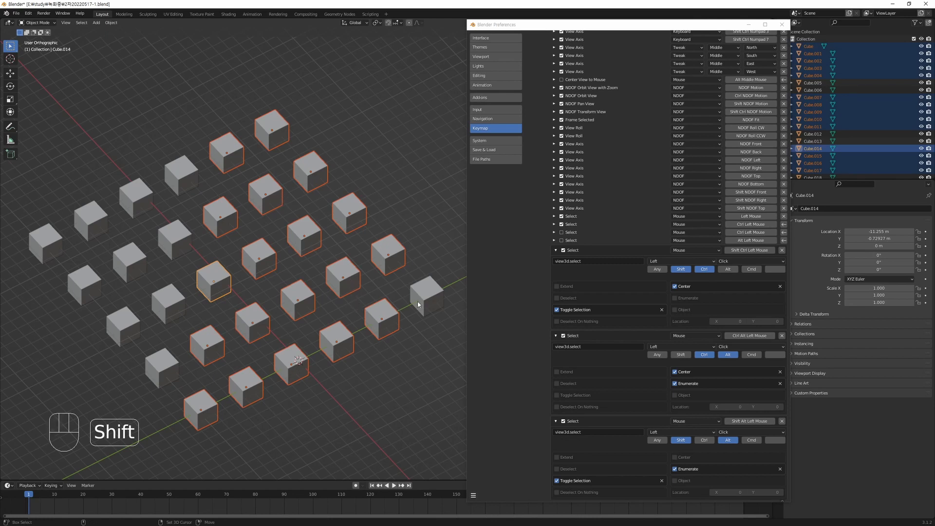
ctrl+click(169, 232)
ctrl+click(171, 192)
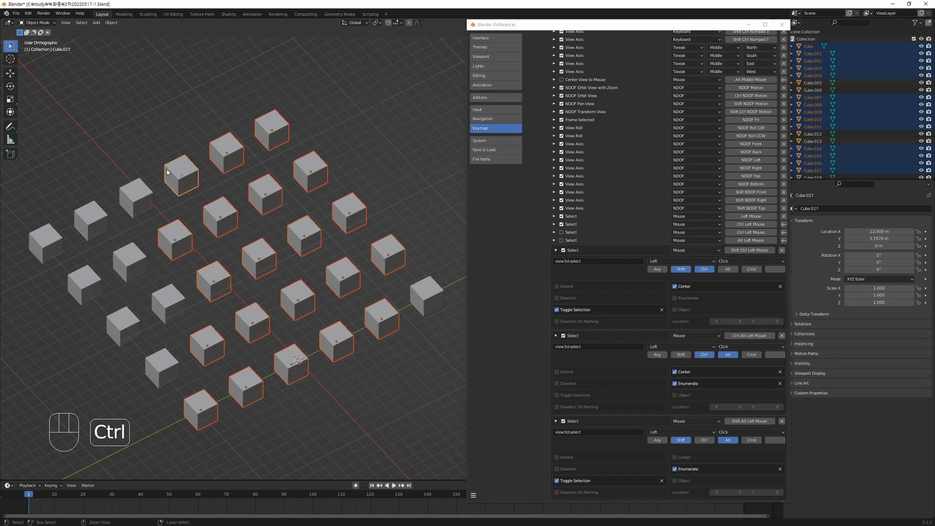
Add two more cubes with the Ctrl toggle and test the Shift+Ctrl selection shortcut on individual cubes in the grid.
ctrl+click(140, 199)
ctrl+click(141, 259)
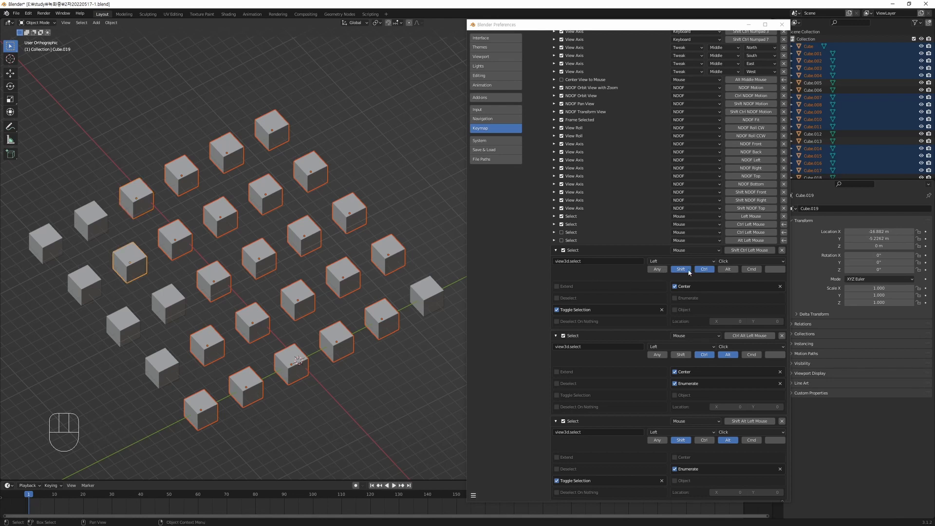
key(shift+ctrl)
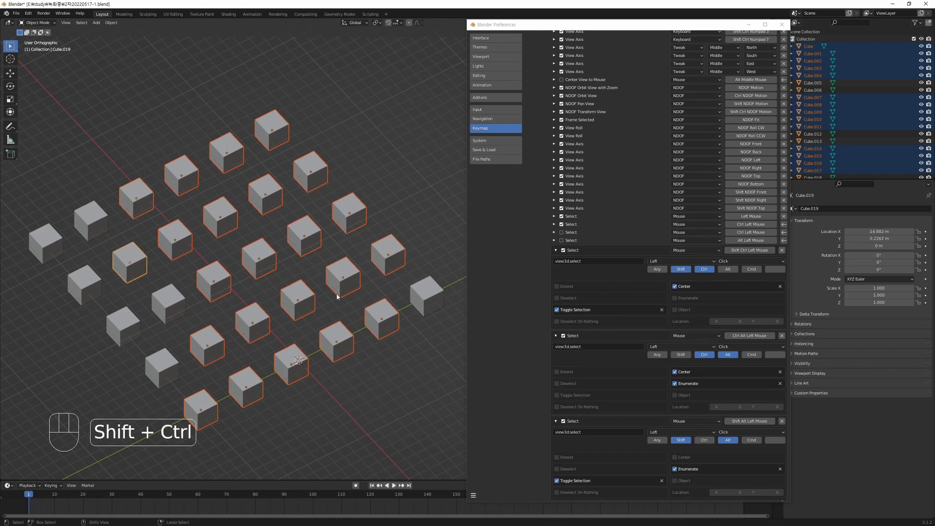
ctrl+shift+click(353, 292)
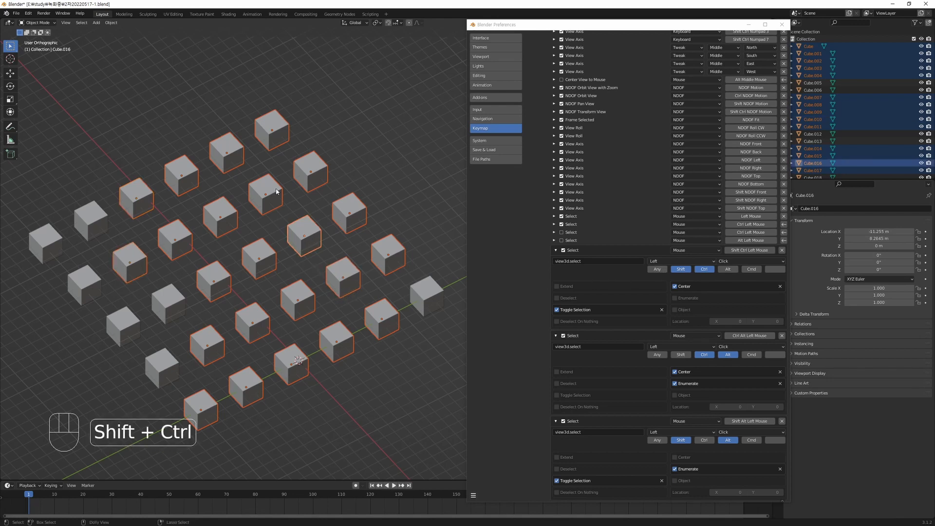
ctrl+shift+click(255, 193)
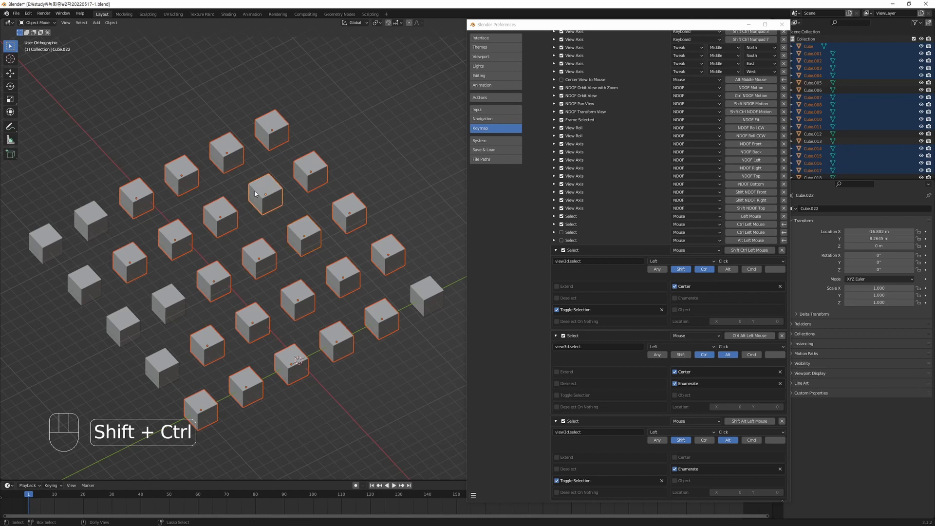
ctrl+shift+click(225, 229)
ctrl+shift+click(225, 226)
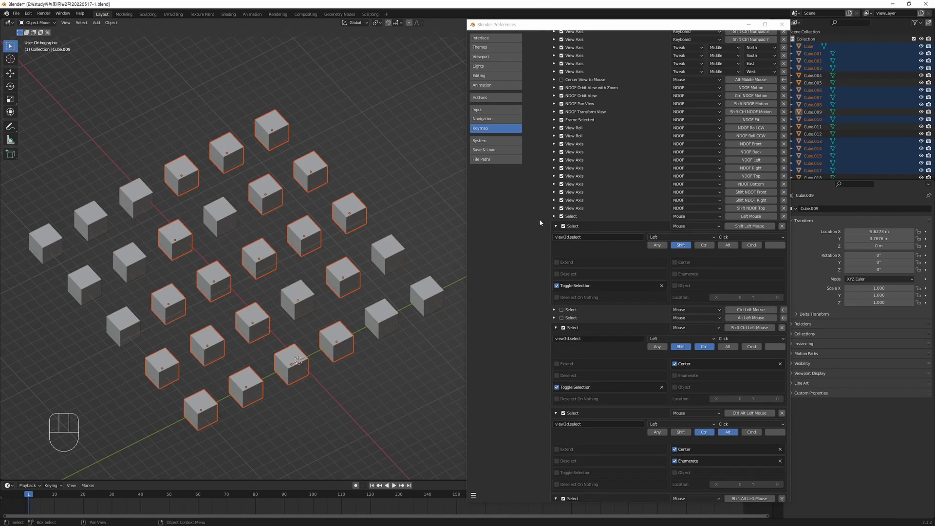
Disable the Shift Ctrl, Ctrl Alt and Shift Alt Left Mouse Select entries and collapse the expanded Select entries.
click(556, 226)
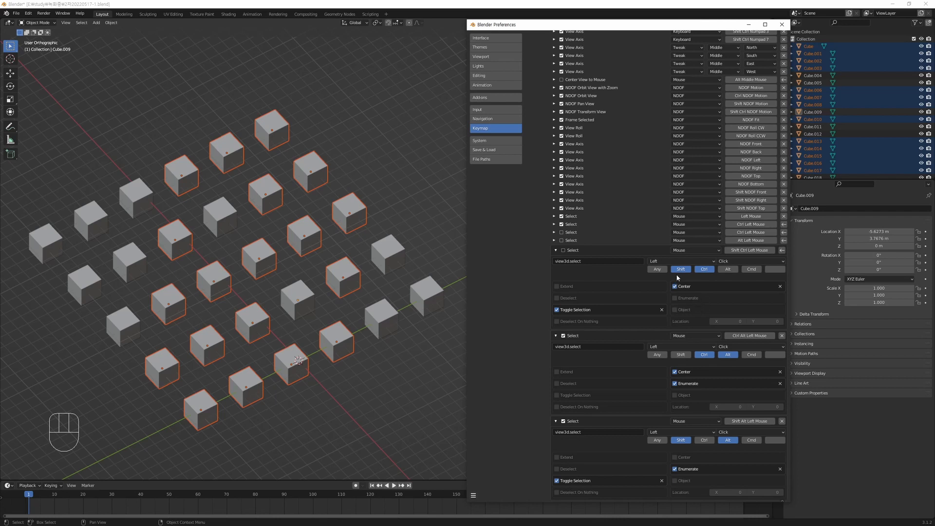
click(556, 251)
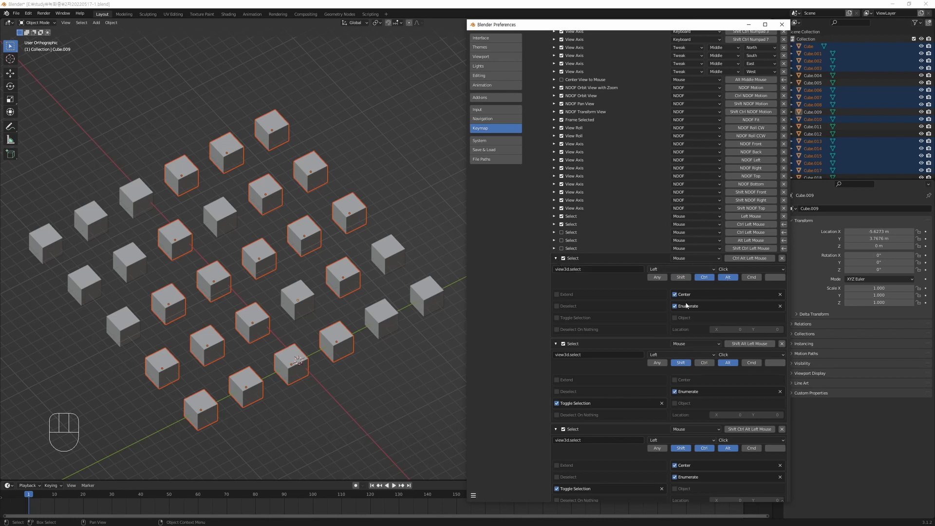
click(563, 259)
click(556, 259)
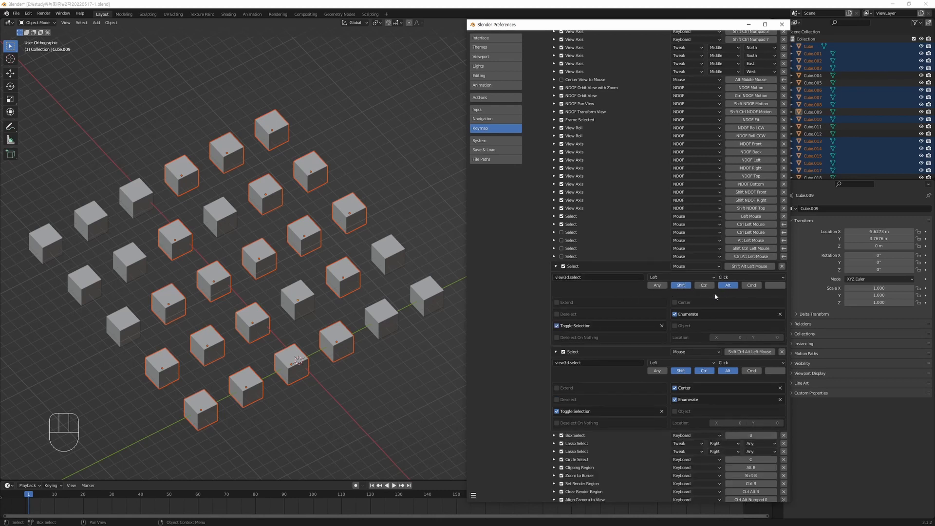
click(563, 266)
click(556, 268)
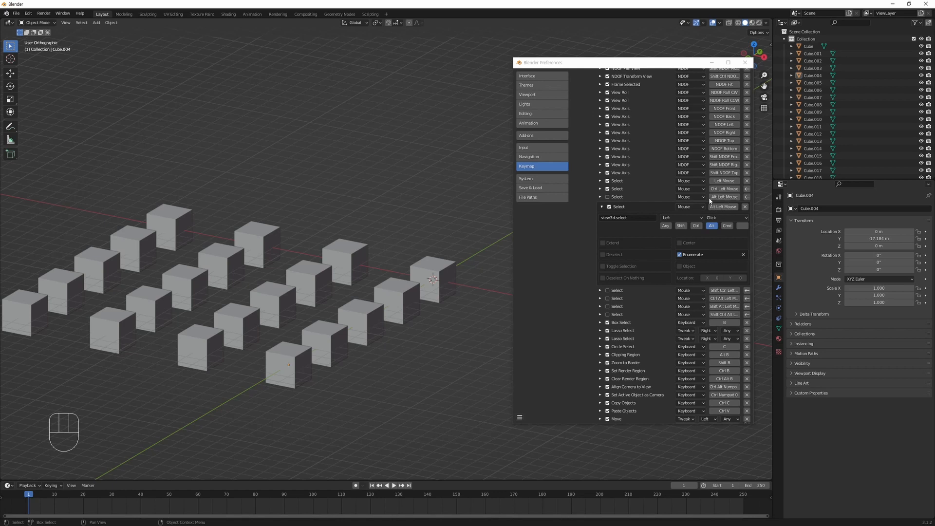
Review the options of the disabled Alt Left Mouse Select entry.
click(600, 197)
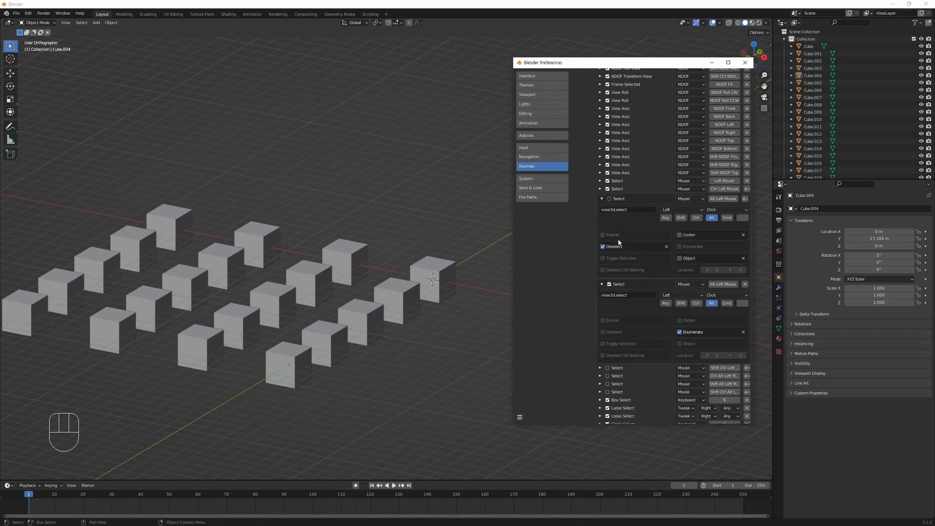
click(601, 198)
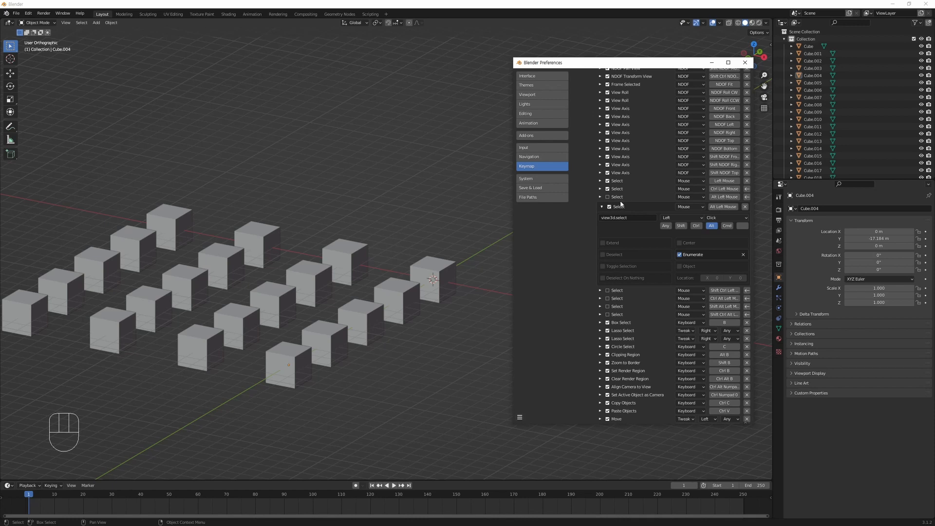
Cycle the selection through the overlapping cubes at the world origin by repeatedly selecting the same spot.
alt+drag(529, 285, 403, 350)
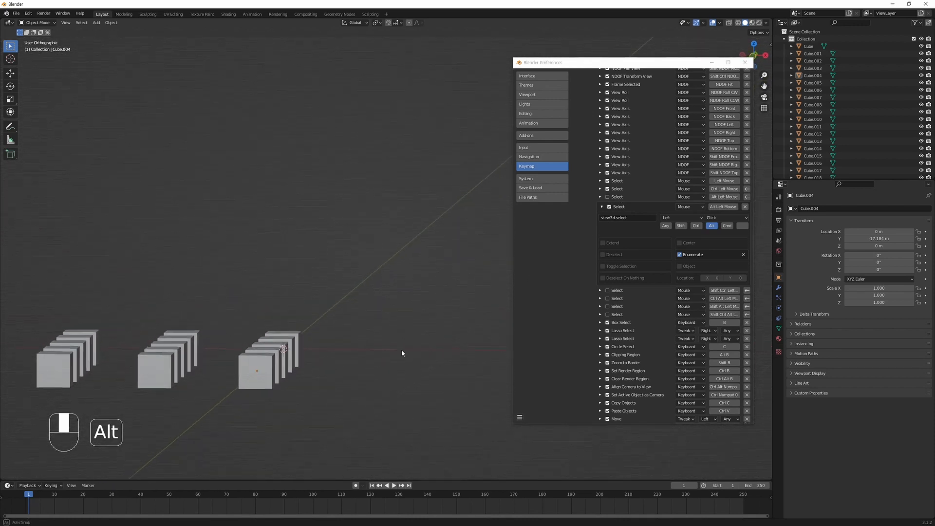
alt+drag(302, 372, 321, 364)
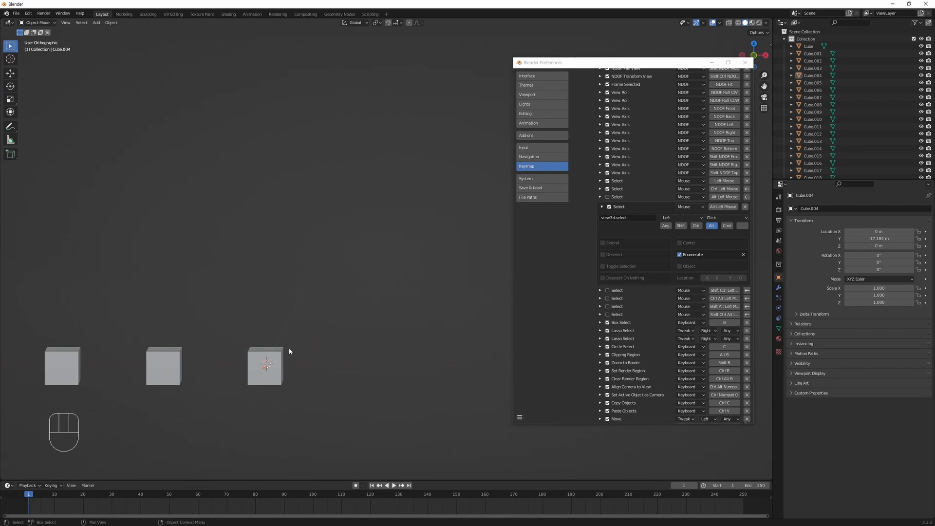
click(275, 360)
click(276, 359)
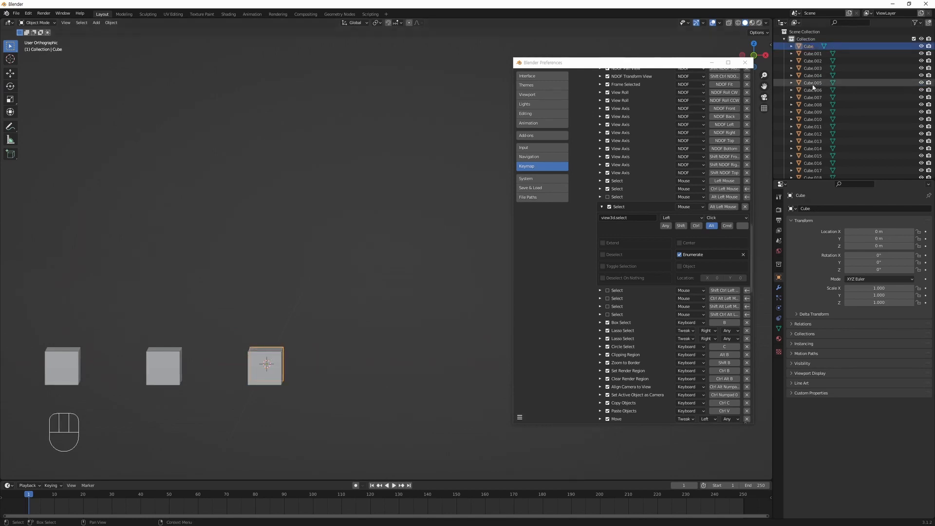
click(280, 360)
click(280, 360)
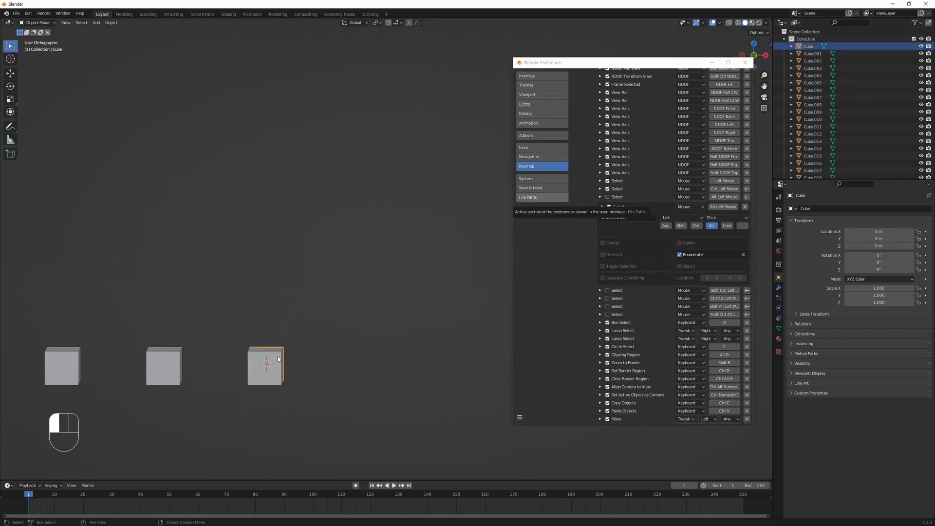
click(279, 359)
click(278, 359)
click(278, 359)
click(278, 359)
click(278, 359)
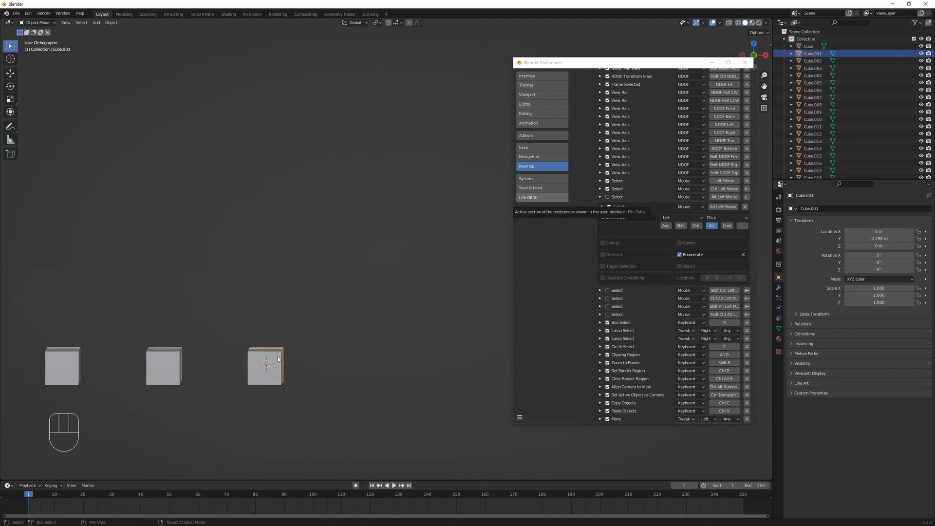
click(278, 359)
click(278, 359)
click(278, 359)
click(278, 359)
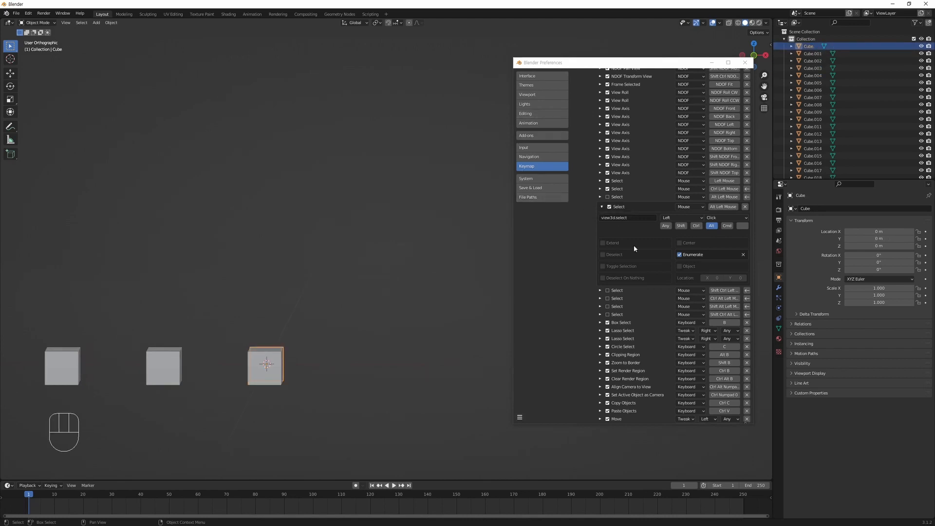
Test the Alt enumerate shortcut on the overlapping cubes at the origin and choose Cube.003 from the list.
alt+middle_drag(277, 357, 279, 355)
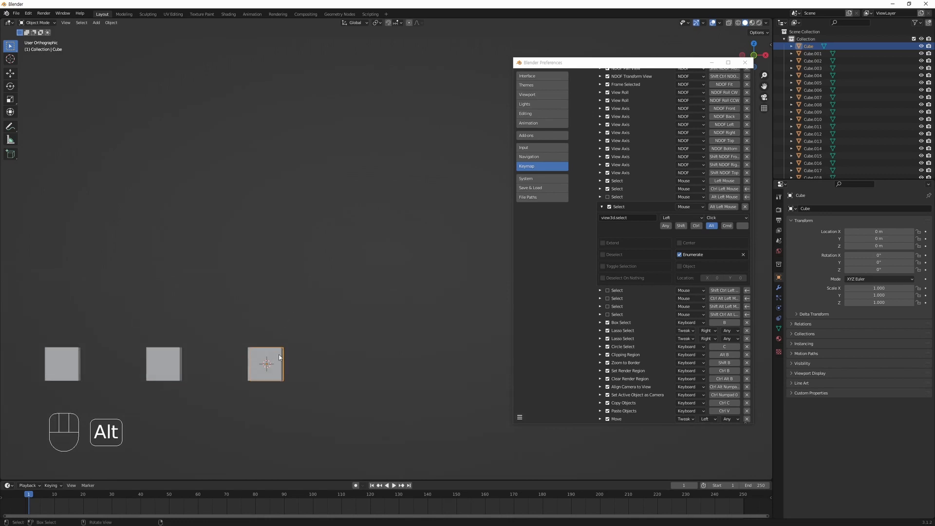
alt+click(280, 357)
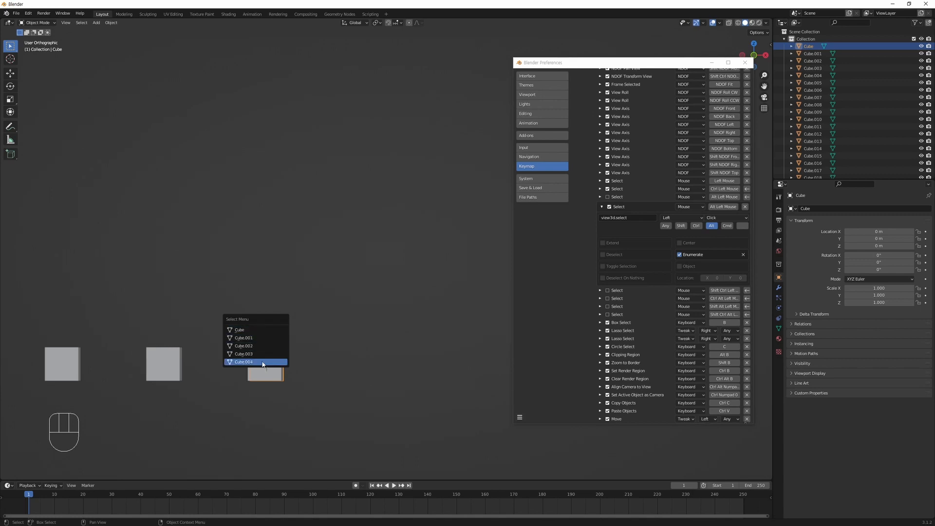
click(261, 354)
alt+drag(294, 351, 286, 359)
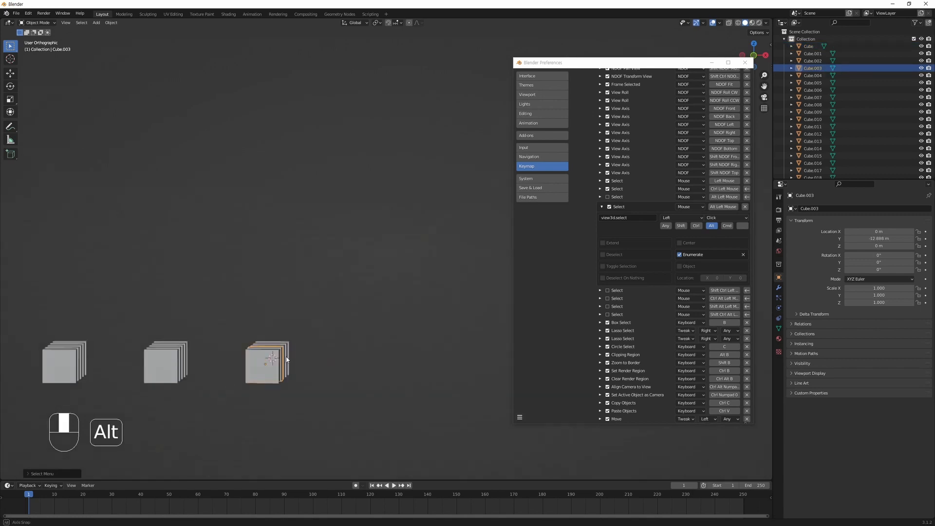
Choose Cube.001 from the enumerated list of overlapping cubes and clear the selection.
alt+middle_drag(287, 357, 279, 358)
alt+click(278, 359)
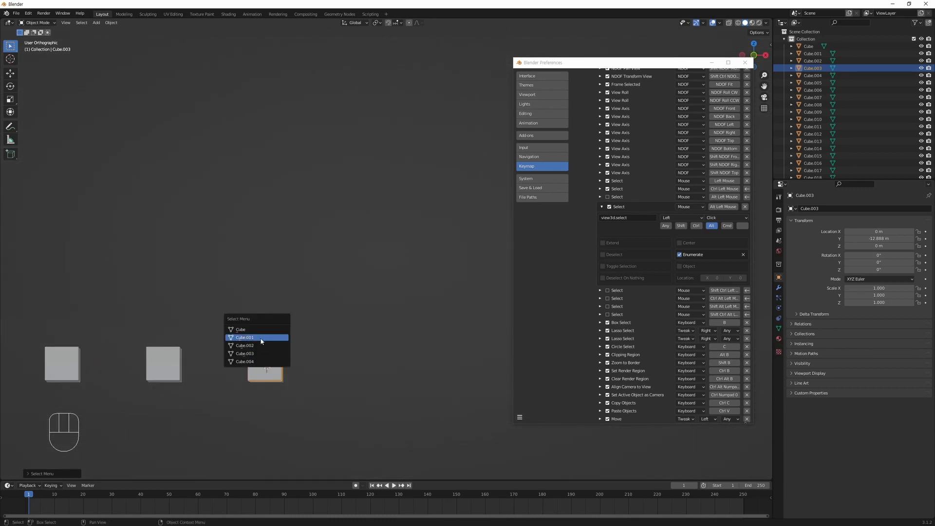
click(261, 339)
alt+drag(286, 355, 271, 388)
click(302, 370)
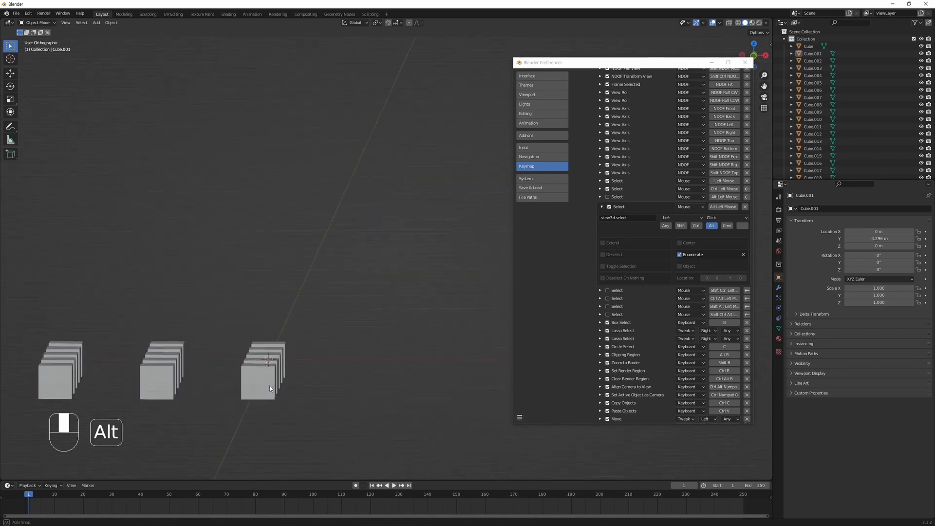
Switch to the front view, enumerate the fully overlapping cubes at the origin and choose Cube.001.
alt+middle_drag(271, 389, 279, 379)
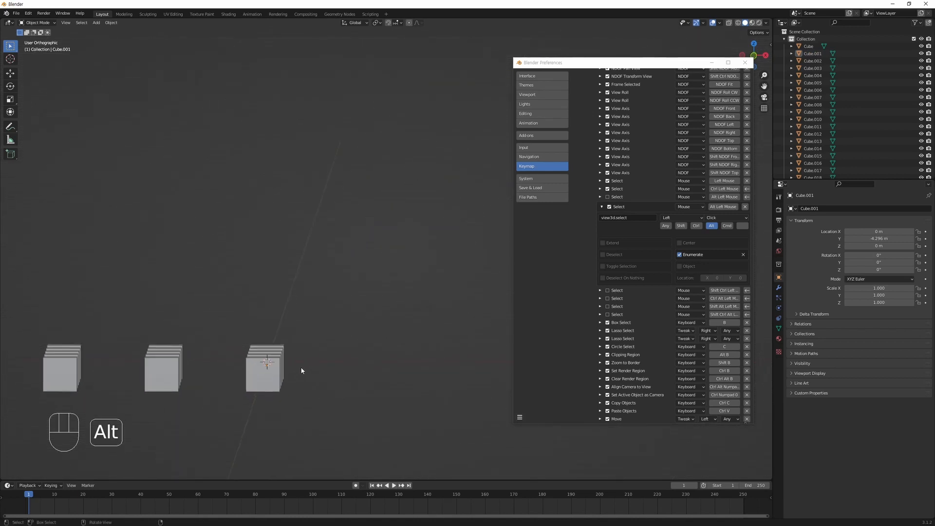
alt+drag(283, 382, 282, 360)
key(KP_1)
middle_drag(343, 338, 386, 312)
alt+click(317, 332)
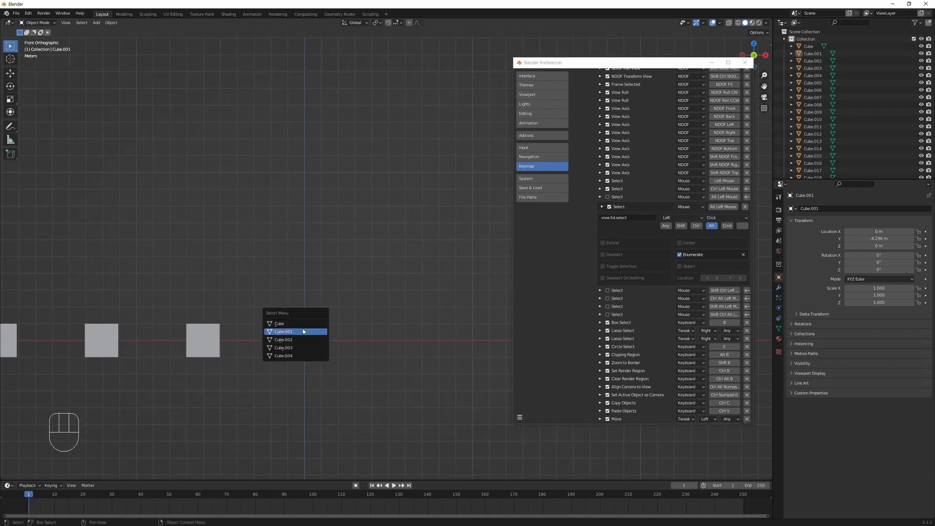
click(299, 333)
Switch to perspective projection and test the Alt enumerate shortcut at several overlapping spots along the nearest cube row.
key(KP_5)
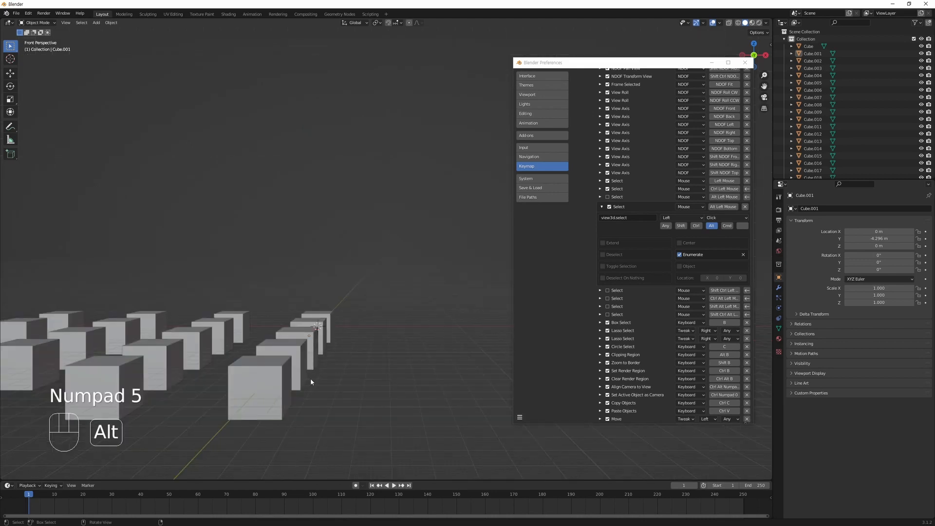
alt+middle_drag(311, 378, 316, 370)
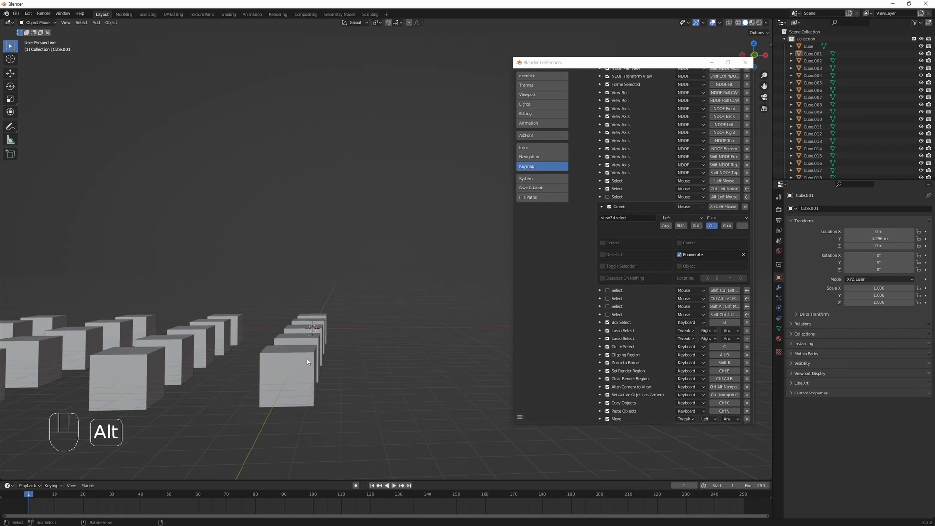
alt+click(307, 362)
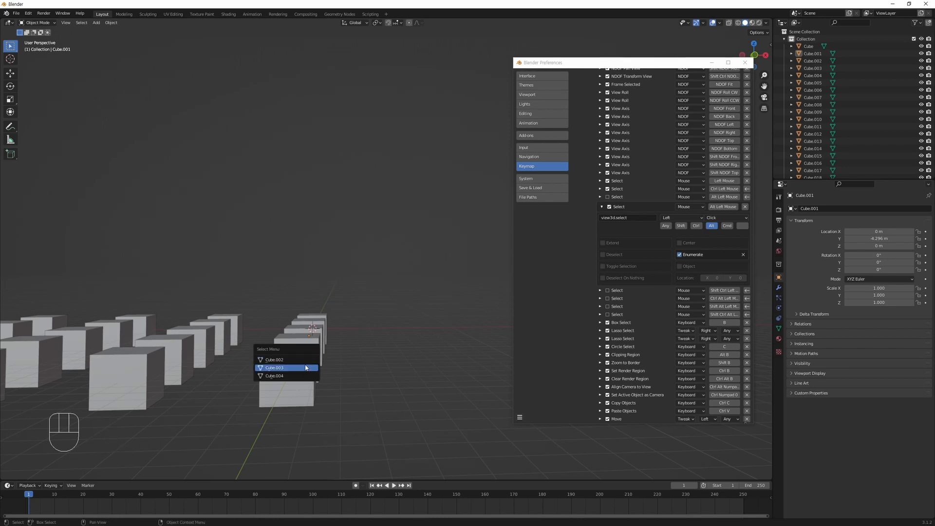
click(306, 368)
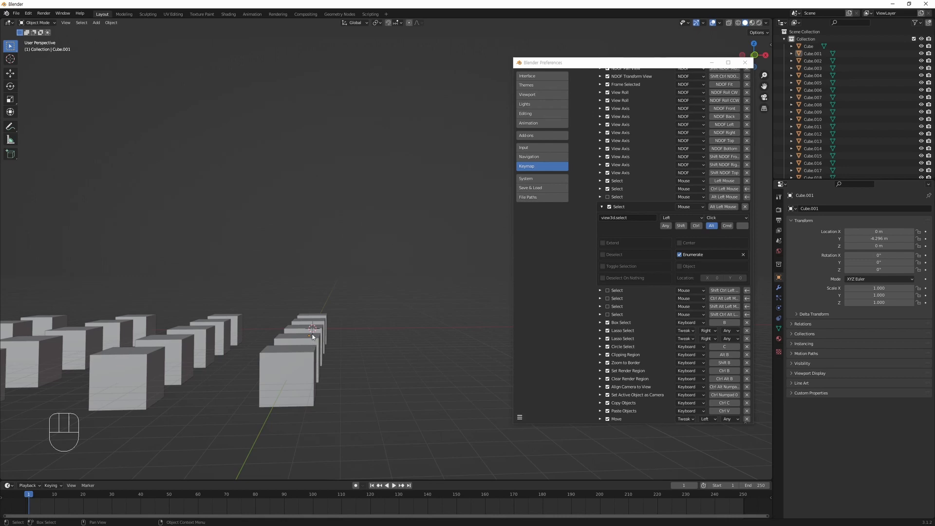
key(alt)
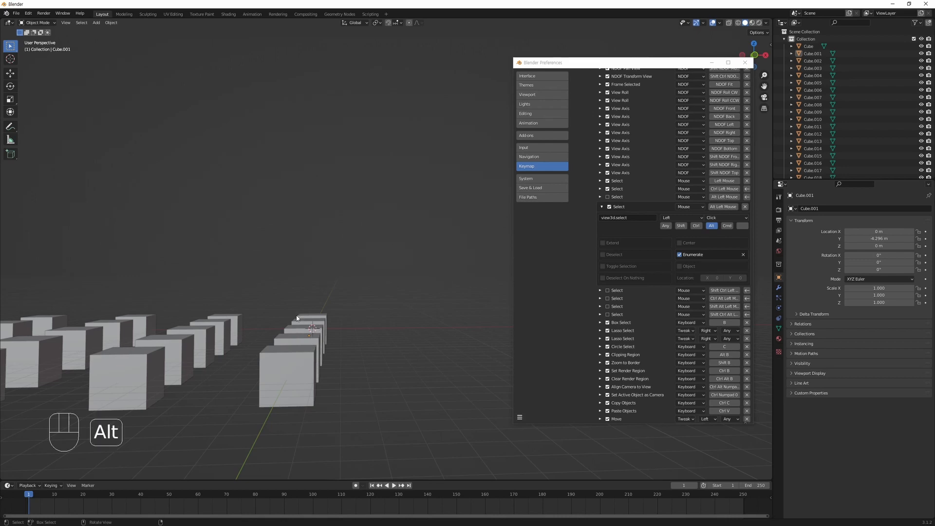
alt+click(306, 374)
alt+click(321, 332)
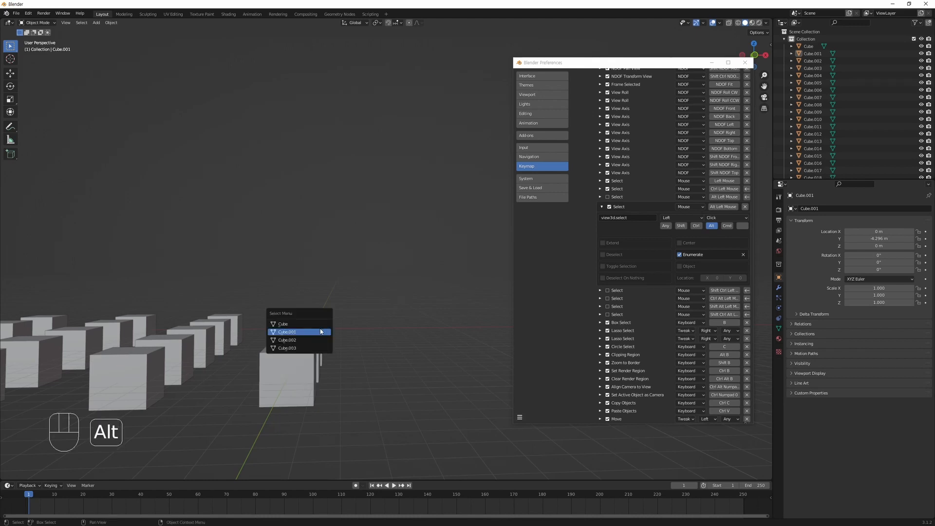
click(321, 332)
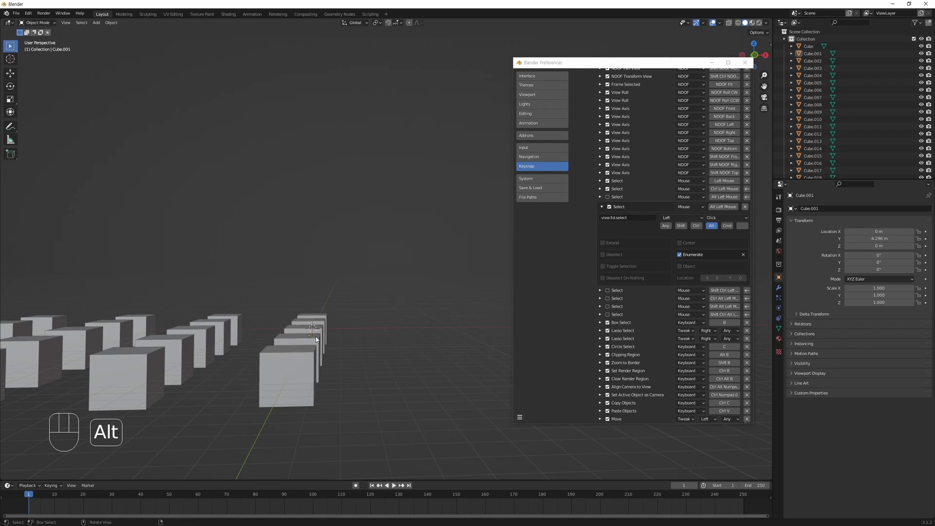
alt+click(316, 339)
alt+click(323, 333)
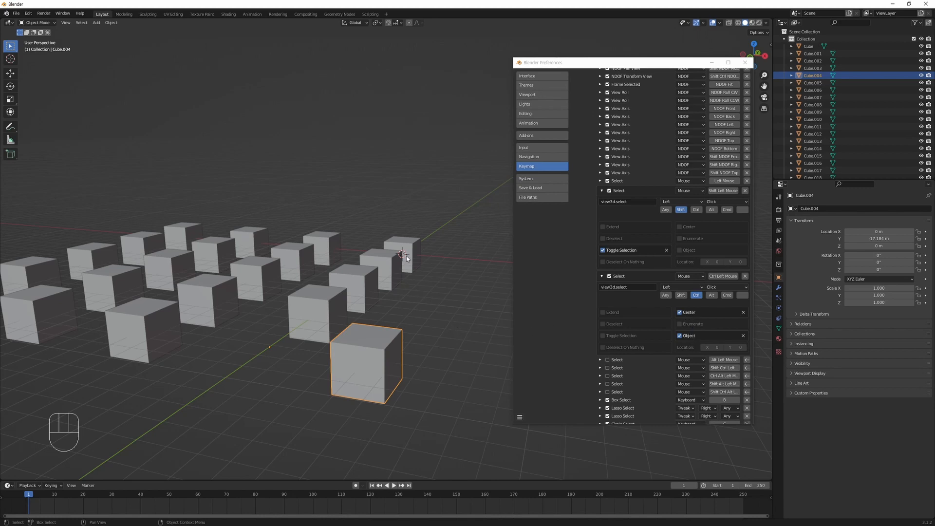
Clear the selection and select single cubes one after another, ending with Cube.008.
click(432, 268)
alt+drag(432, 268, 445, 216)
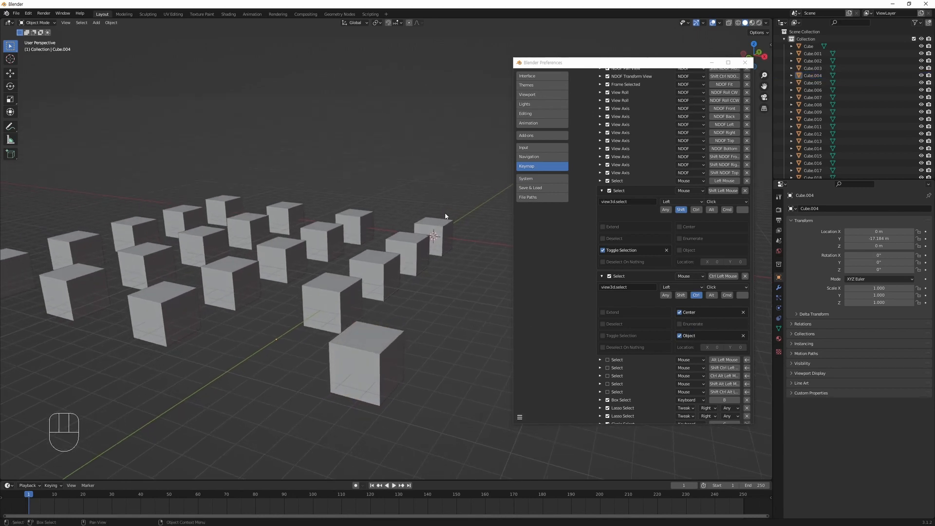
click(331, 304)
click(382, 271)
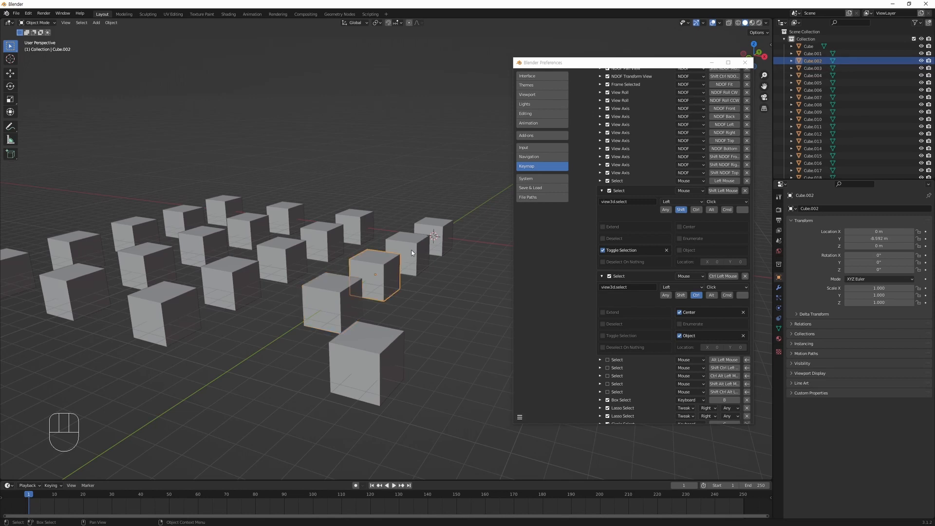
click(413, 253)
click(233, 285)
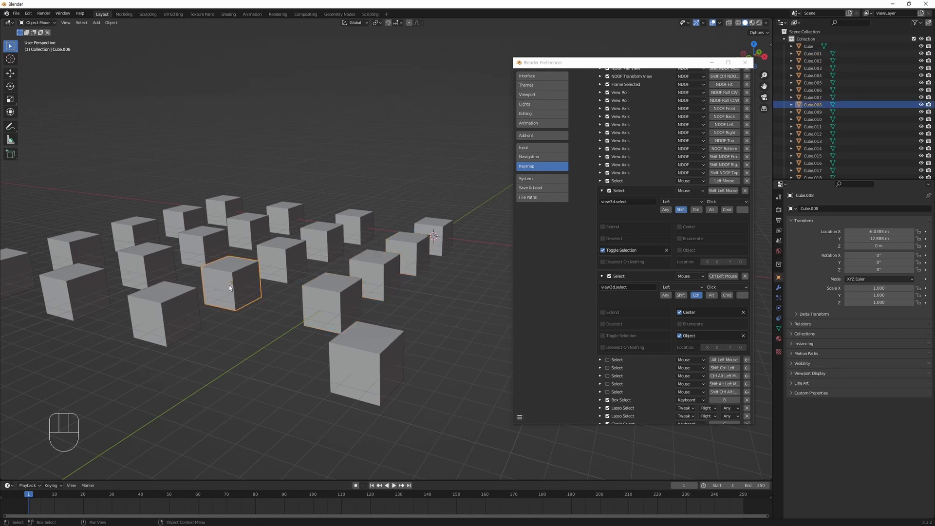
Select the cubes of the two nearest rows one at a time, from Cube.009 to Cube.005 and from Cube to Cube.004.
click(178, 316)
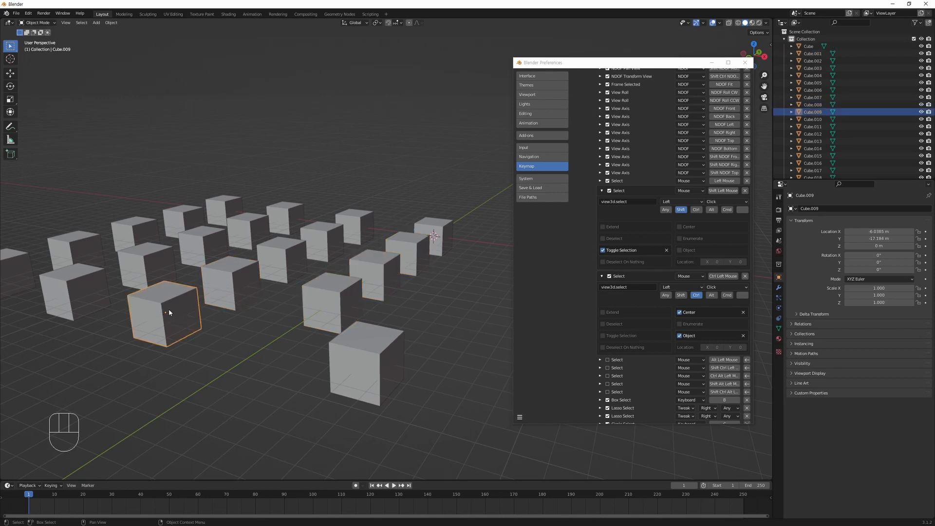
click(237, 285)
click(282, 258)
click(323, 238)
click(359, 222)
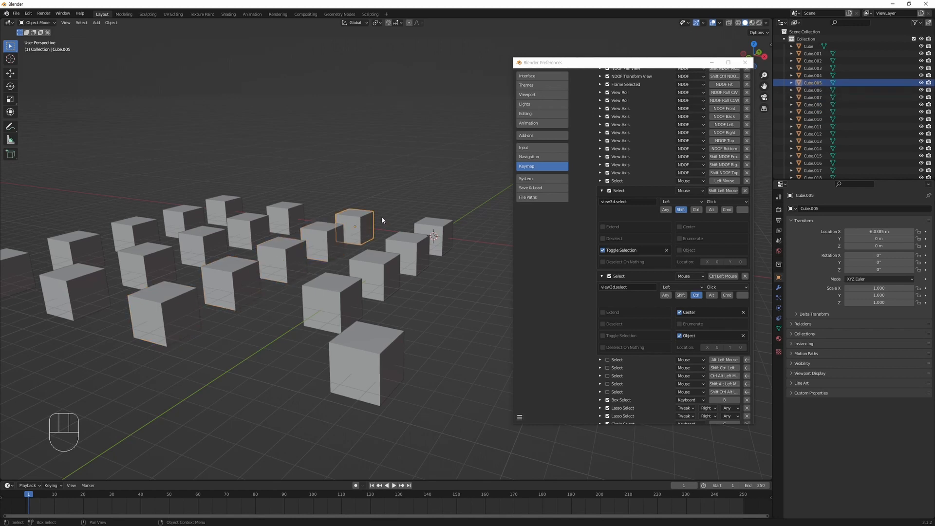
click(435, 231)
click(408, 253)
click(373, 272)
click(332, 302)
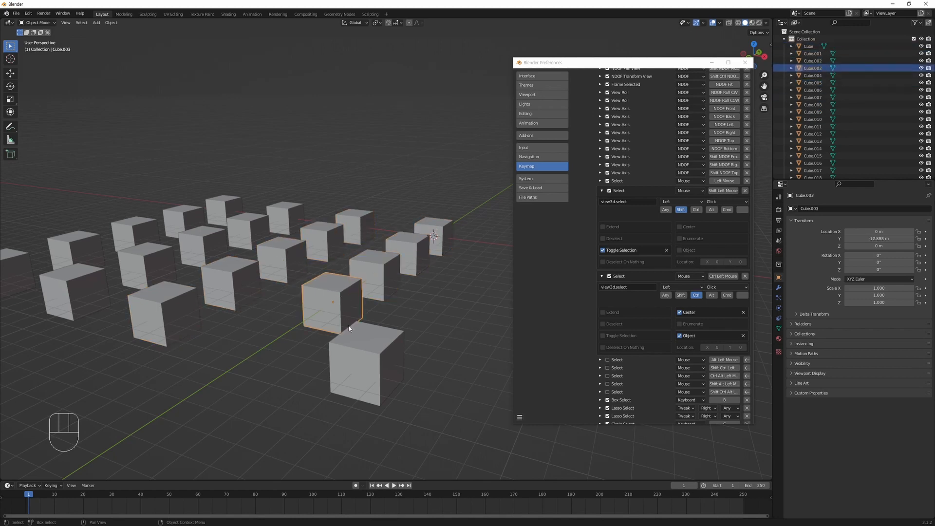
click(379, 370)
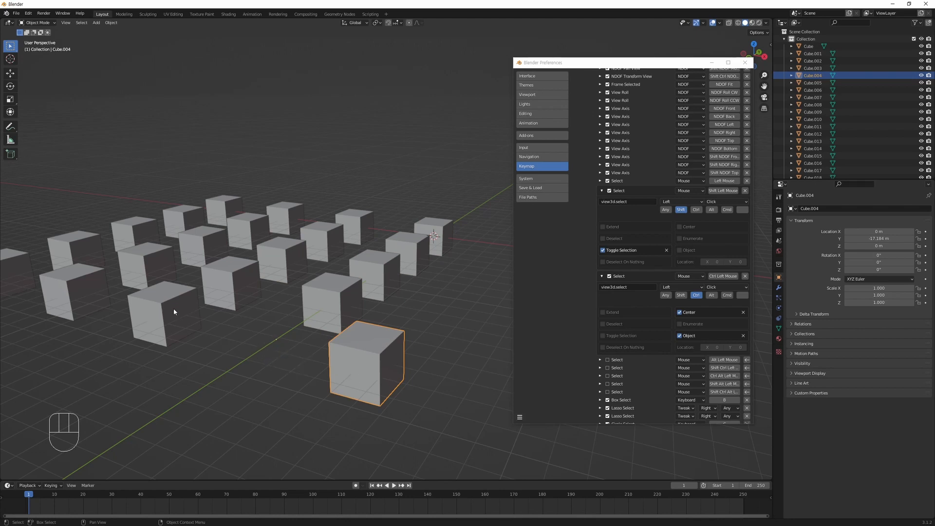
Move the whole mesh of Cube.009 away from its origin point in Edit Mode and return to Object Mode.
click(173, 324)
key(Tab)
drag(115, 382, 222, 251)
key(a)
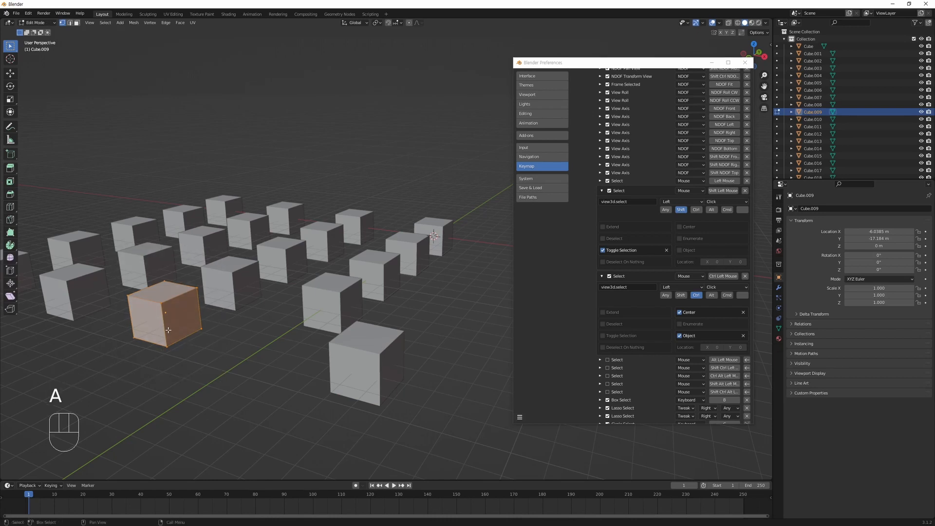
key(g)
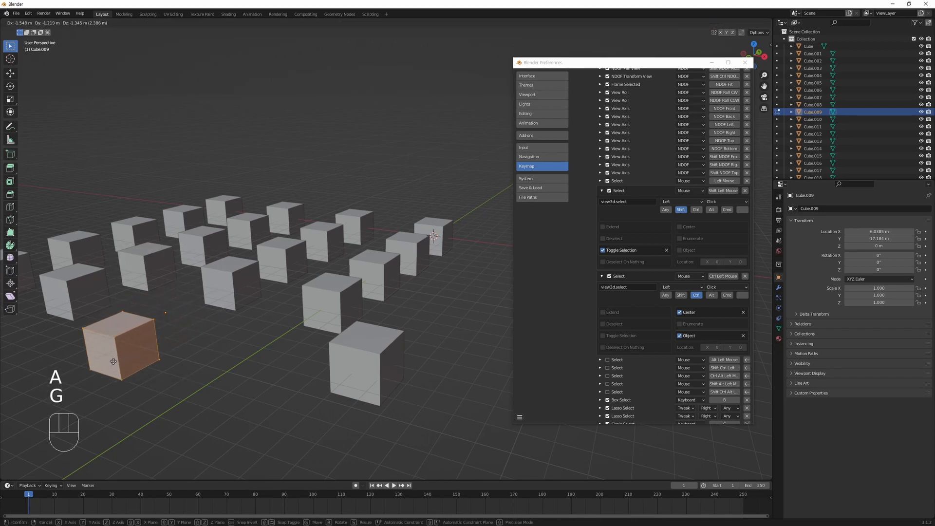
middle_click(97, 363)
click(89, 369)
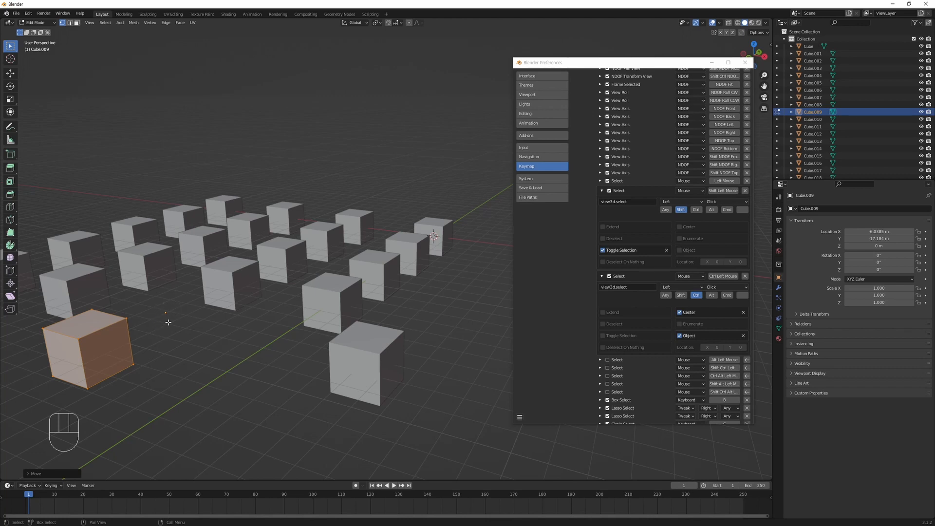
key(Tab)
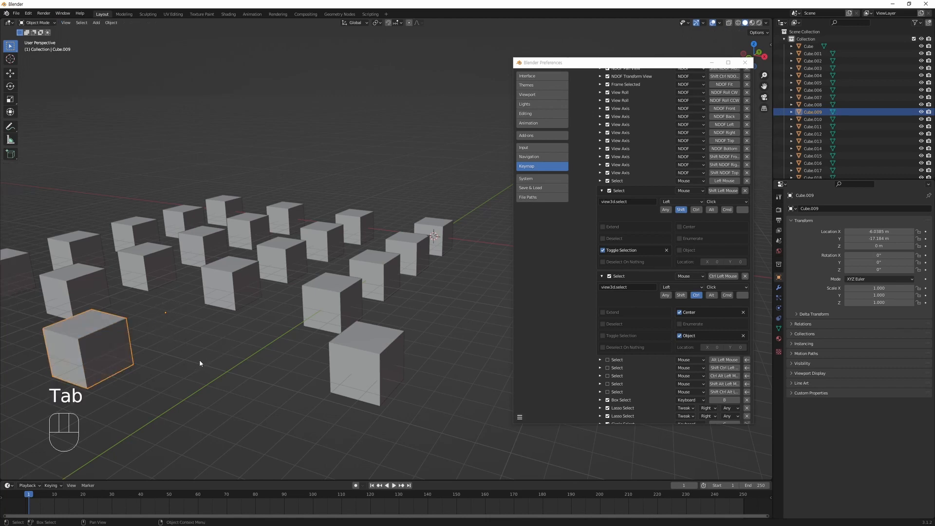
Reselect the offset Cube.009 and pick single cubes along its row up to Cube.005 and back, ending with Cube.008.
middle_drag(201, 363, 252, 355)
click(252, 355)
click(160, 354)
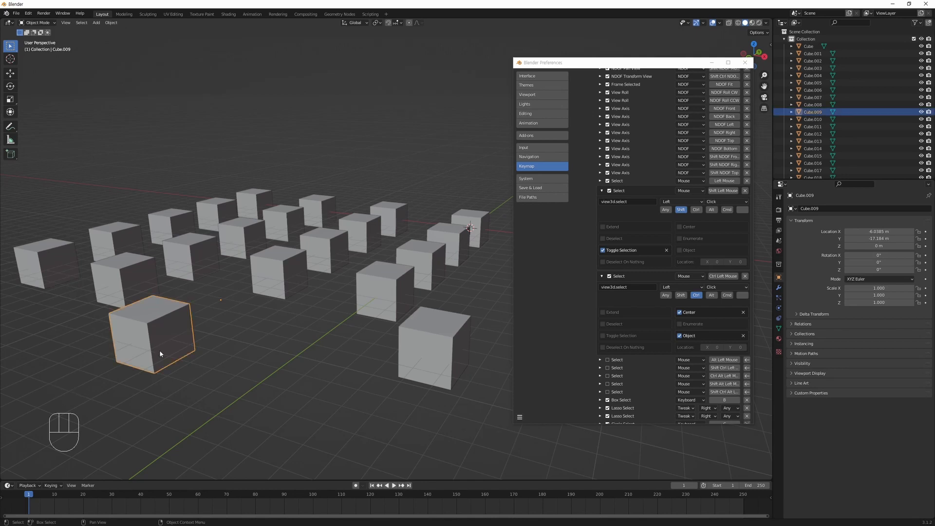
click(292, 267)
click(335, 253)
click(371, 229)
click(397, 212)
click(366, 235)
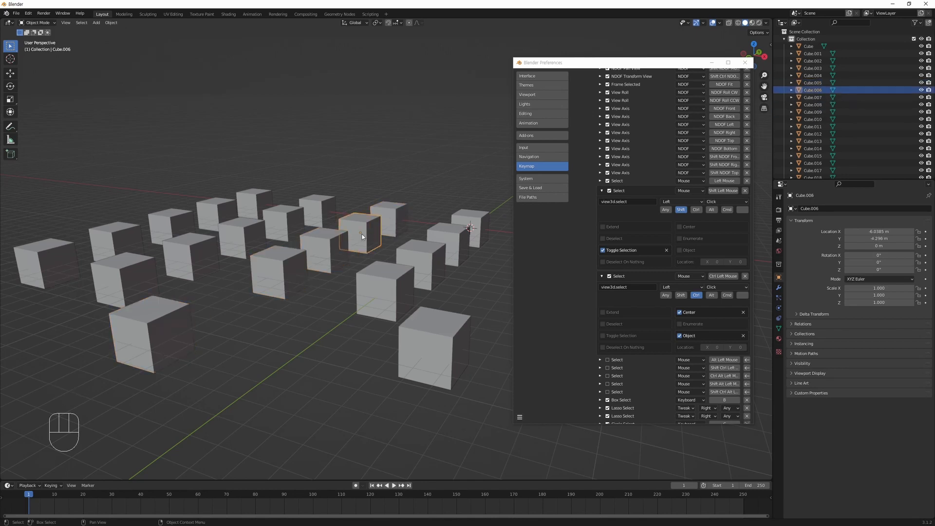
click(328, 253)
click(281, 274)
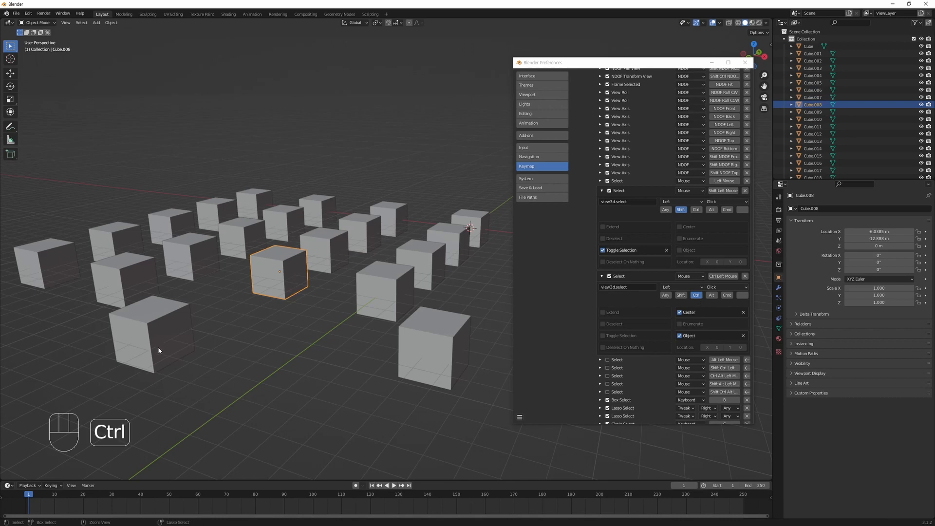
Disable the Object option of the Ctrl Left Mouse Select entry and test the shortcut at several spots on Cube.009.
click(680, 336)
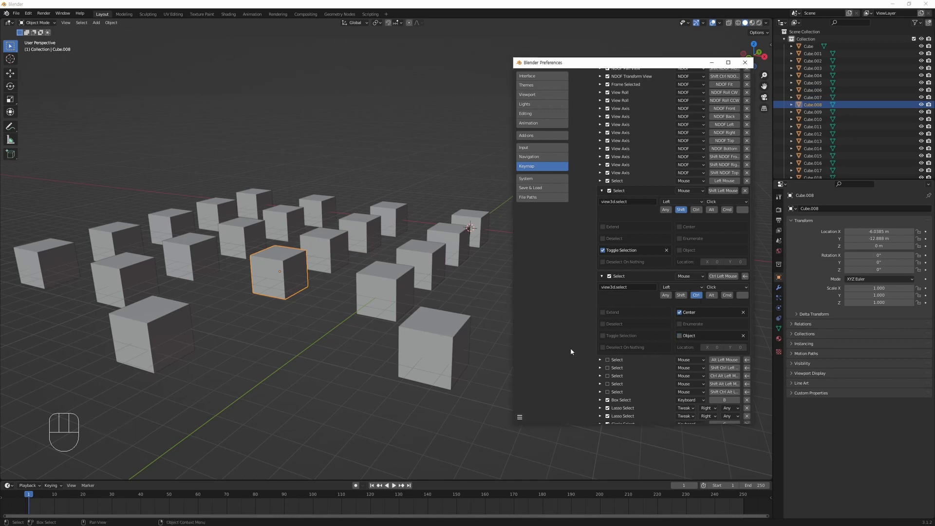
click(198, 375)
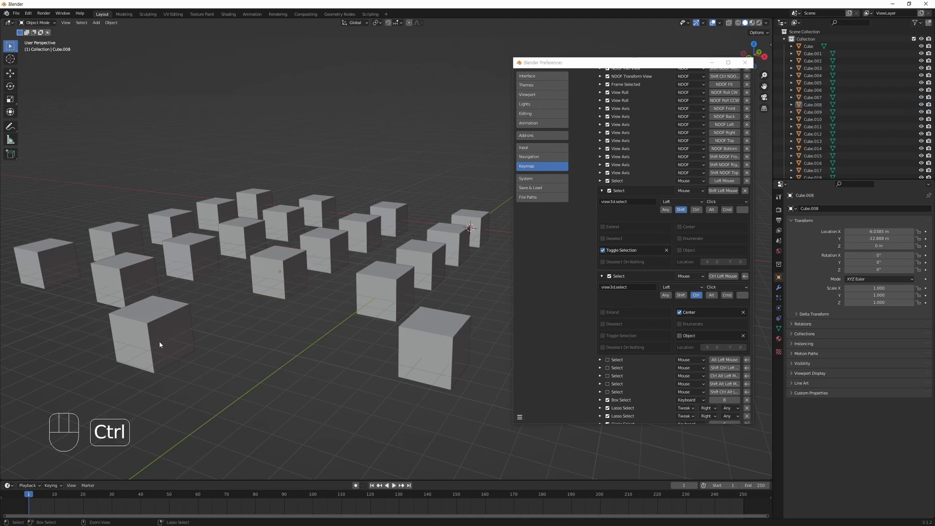
ctrl+click(159, 344)
ctrl+click(172, 335)
ctrl+click(175, 334)
ctrl+click(164, 324)
click(155, 336)
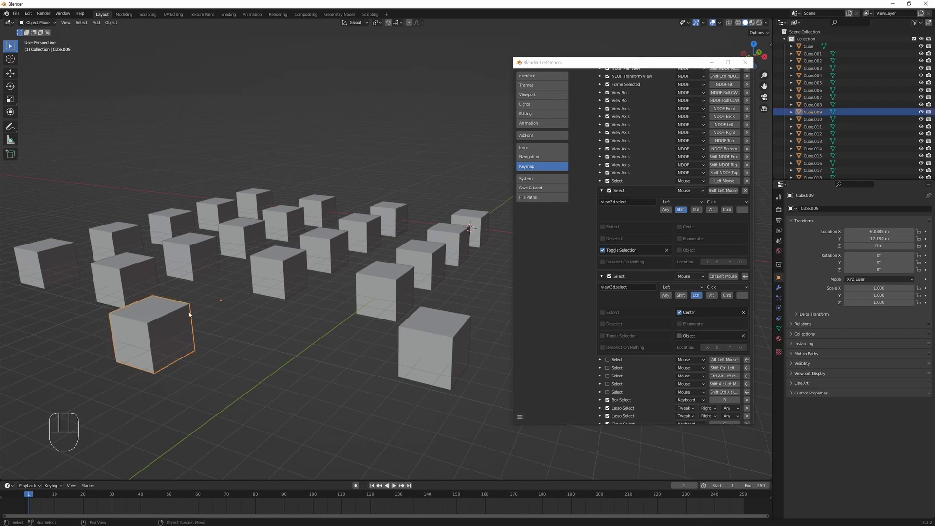
Clear the selection and test the Ctrl shortcut with only Center enabled on Cube.008, Cube.009 and Cube.004.
click(223, 369)
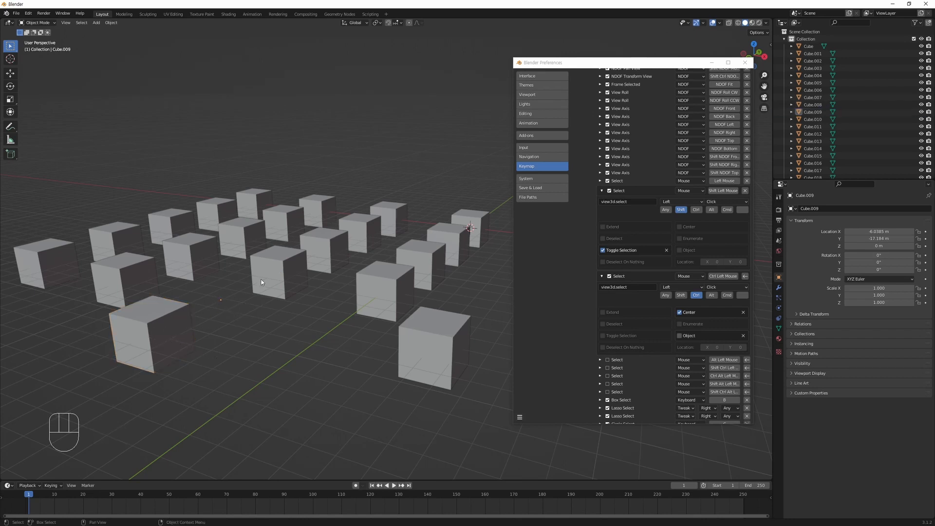
ctrl+click(264, 280)
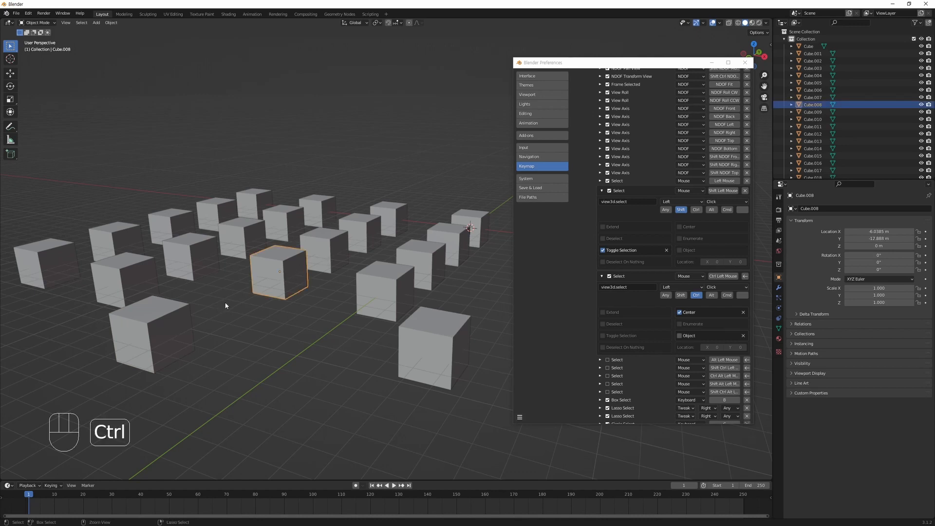
ctrl+click(152, 344)
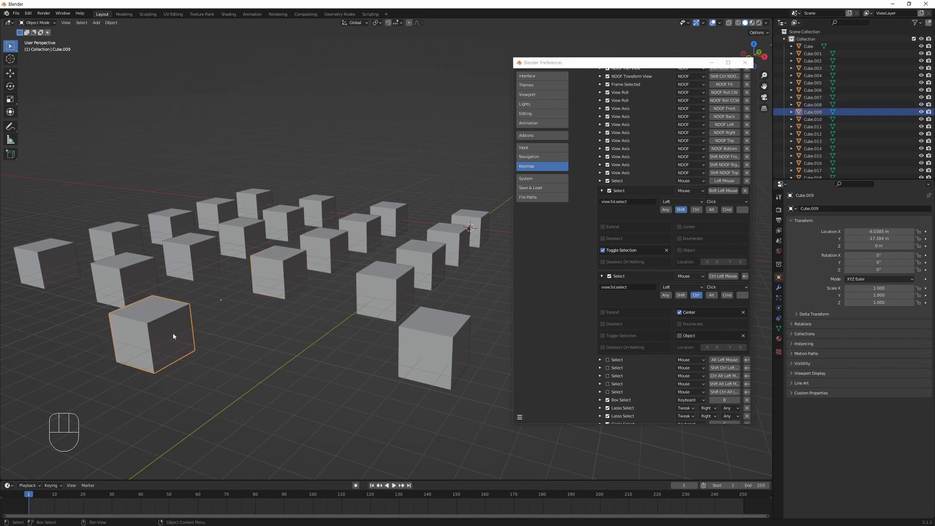
ctrl+click(358, 348)
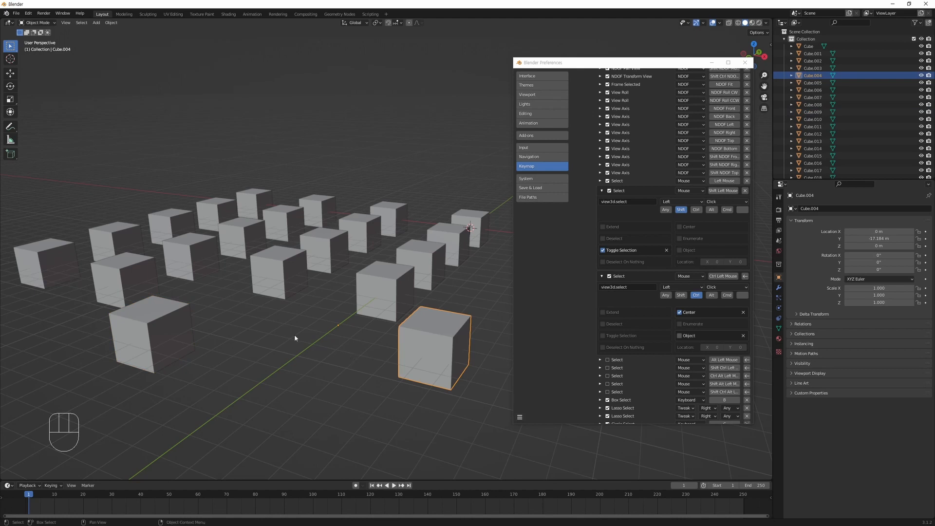
Re-enable Object and disable Center for the Ctrl Left Mouse Select entry, with no cubes left selected.
click(680, 335)
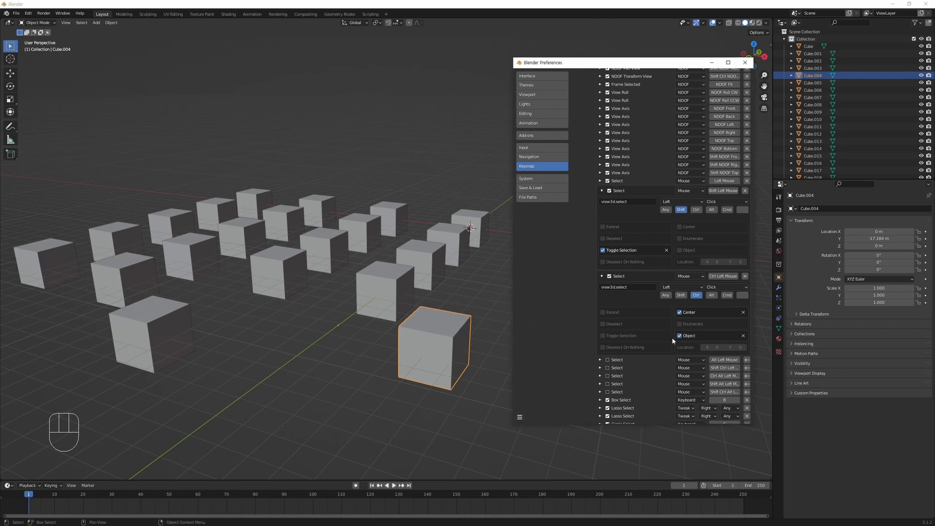
click(680, 313)
click(477, 370)
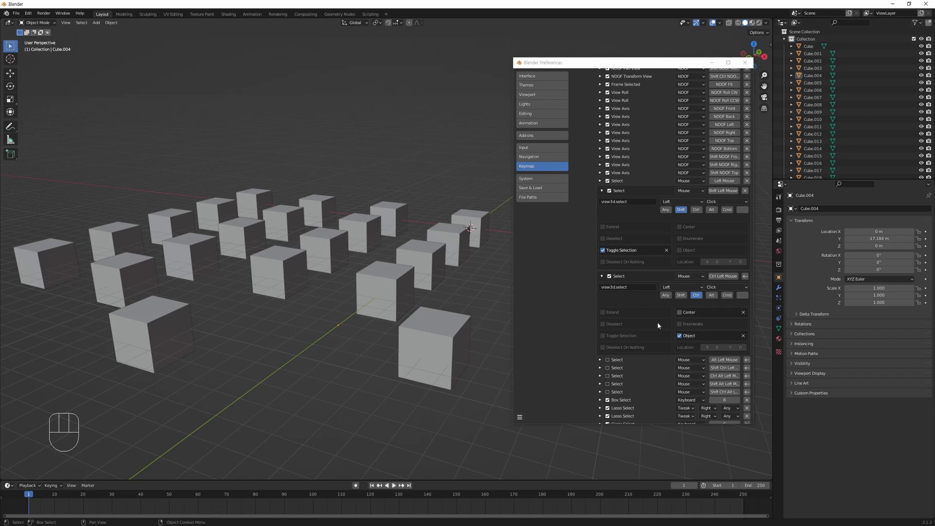
Select single cubes one after another with the plain selection shortcut, ending with Cube.007.
middle_drag(427, 359, 394, 363)
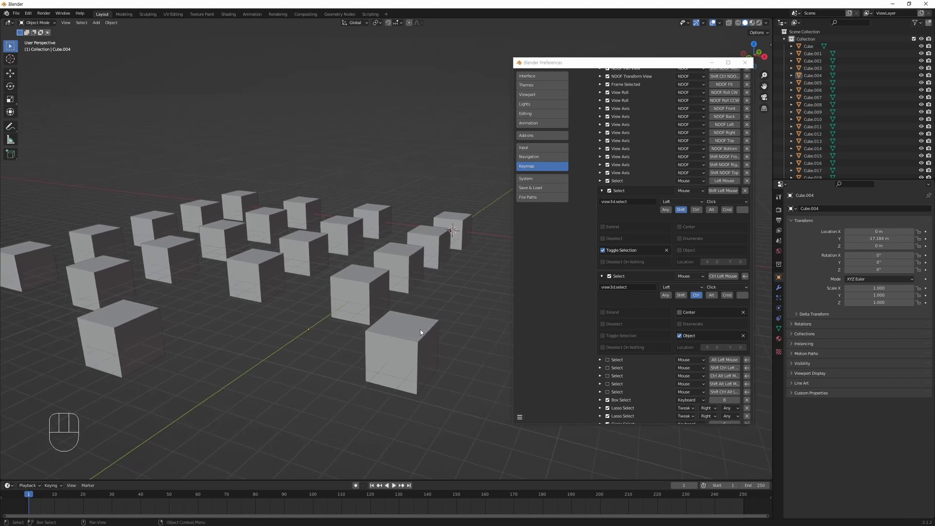
click(415, 263)
click(431, 243)
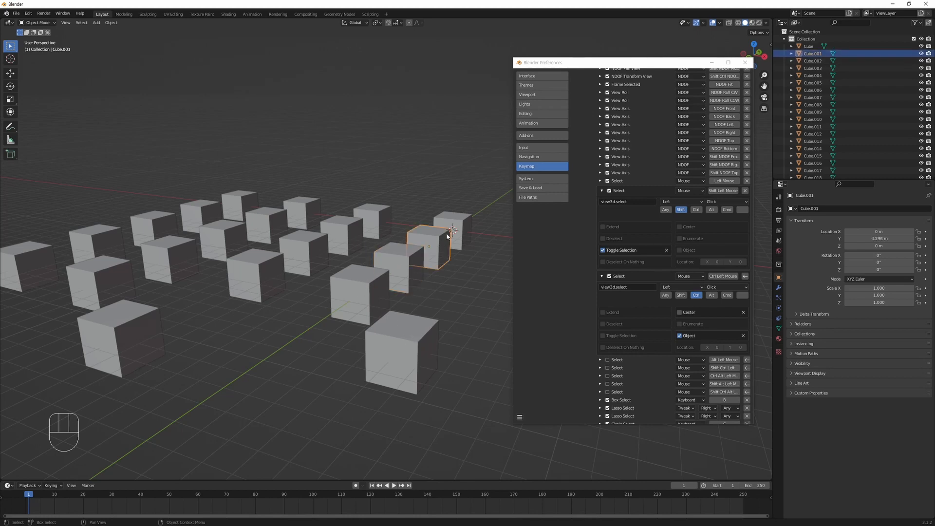
click(456, 232)
click(373, 220)
click(341, 236)
click(311, 250)
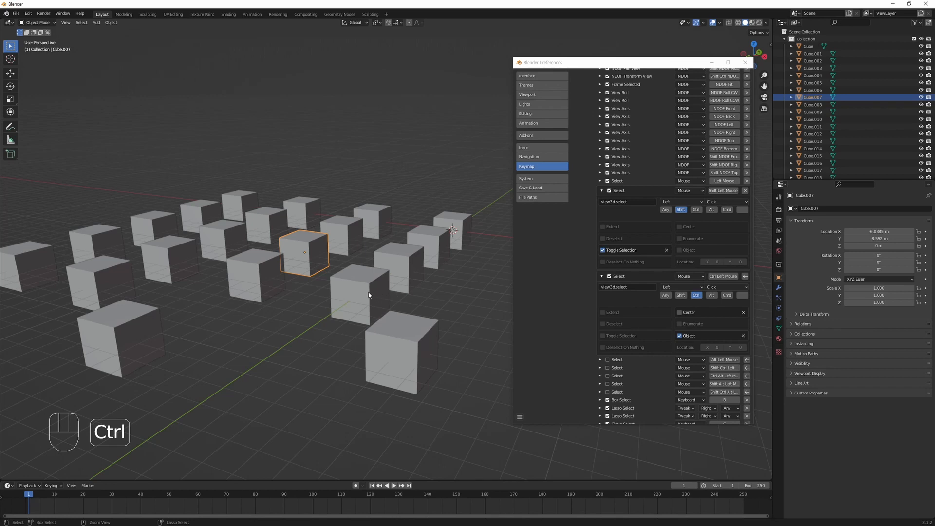
Test the Ctrl selection shortcut with only Object enabled along the nearest cube row, ending with Cube.004.
ctrl+click(369, 296)
ctrl+click(401, 271)
ctrl+click(439, 239)
ctrl+click(457, 231)
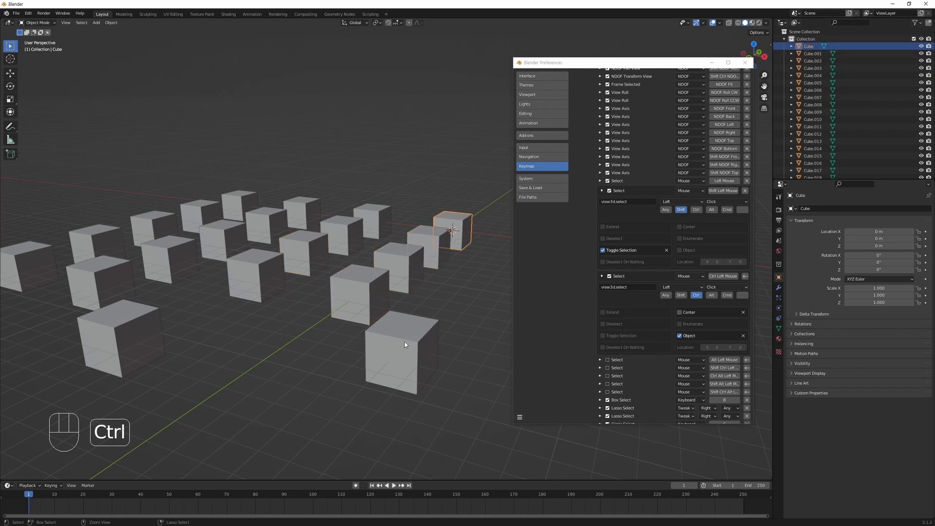
ctrl+click(404, 346)
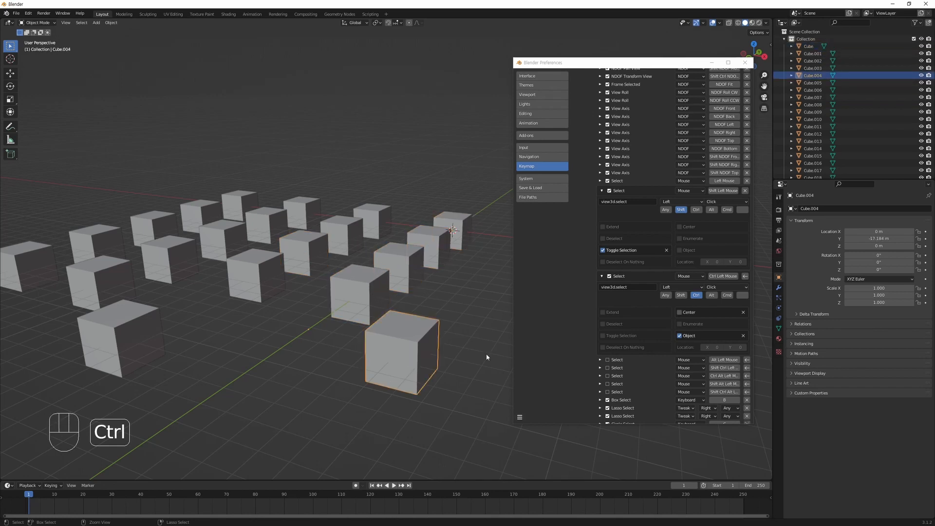
Re-enable Center for the Ctrl Left Mouse Select entry and test the shortcut on the empty floor beside Cube.004.
click(680, 313)
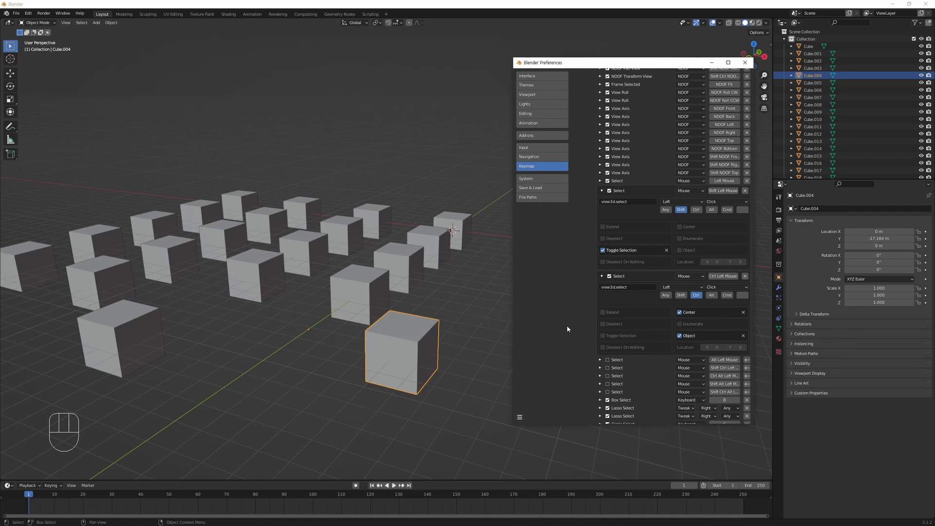
click(316, 349)
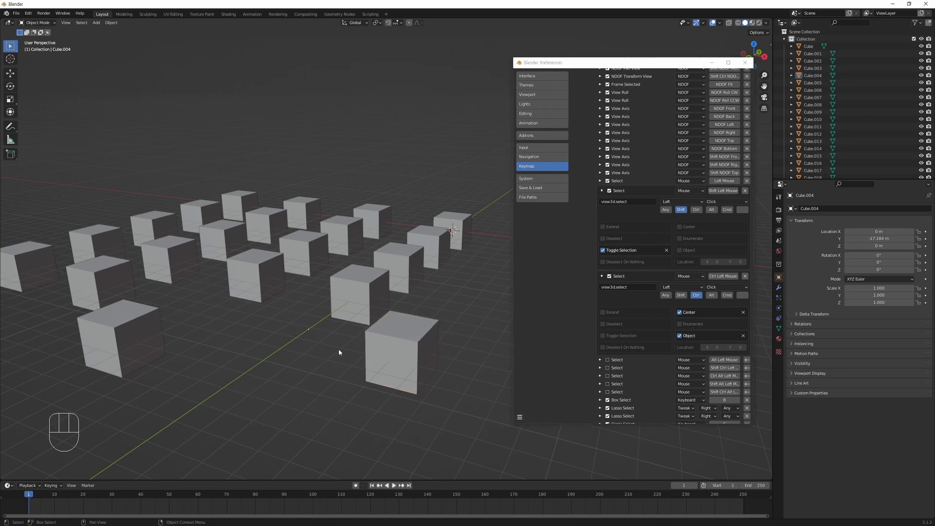
ctrl+click(314, 339)
click(314, 339)
ctrl+click(314, 338)
click(435, 367)
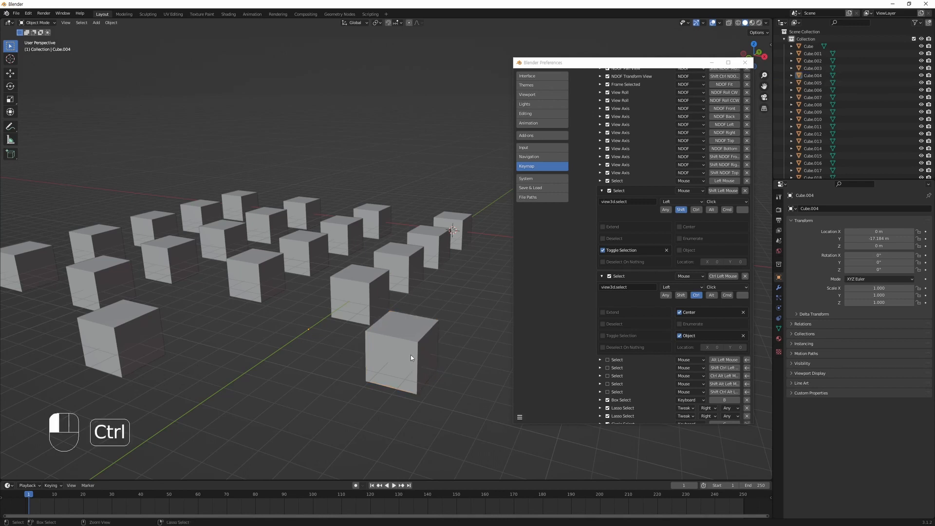
ctrl+click(293, 352)
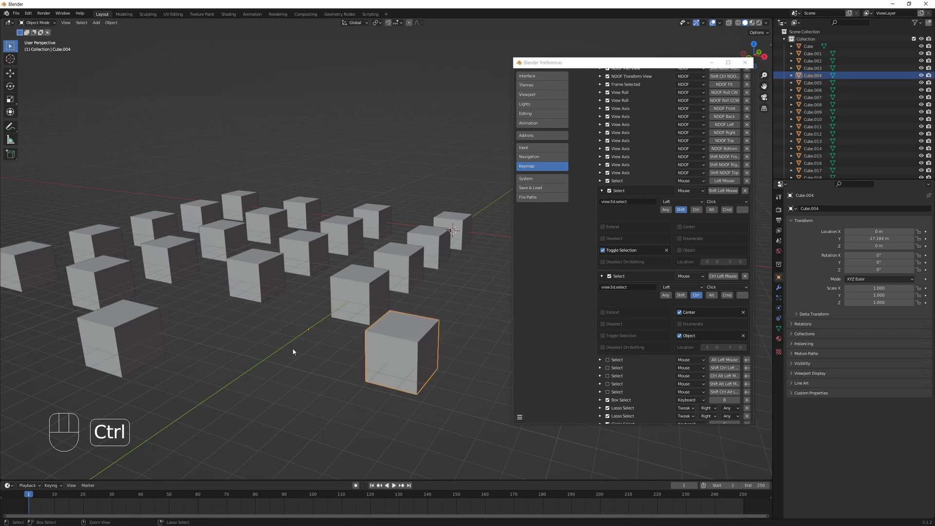
Test the Ctrl center selection in empty space around the offset origin of Cube.009 and back toward Cube.004.
click(211, 322)
ctrl+click(209, 319)
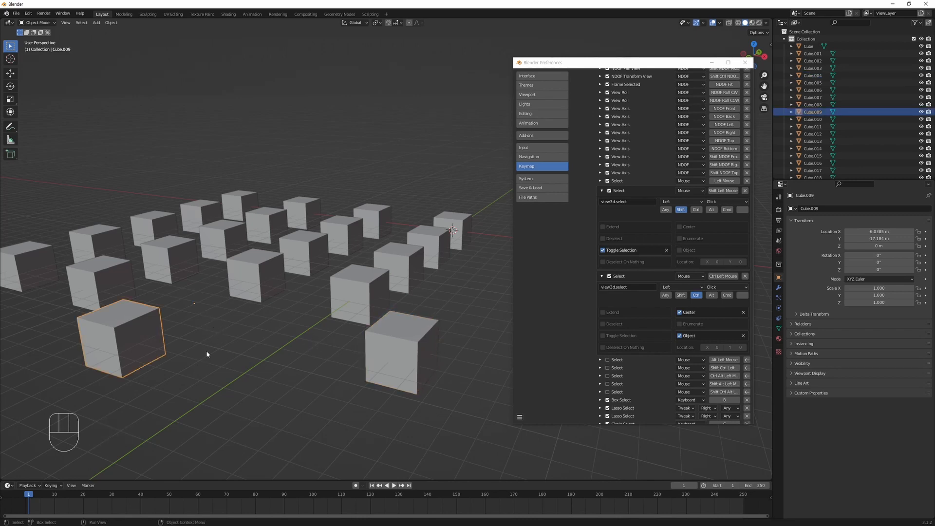
click(173, 349)
ctrl+click(218, 332)
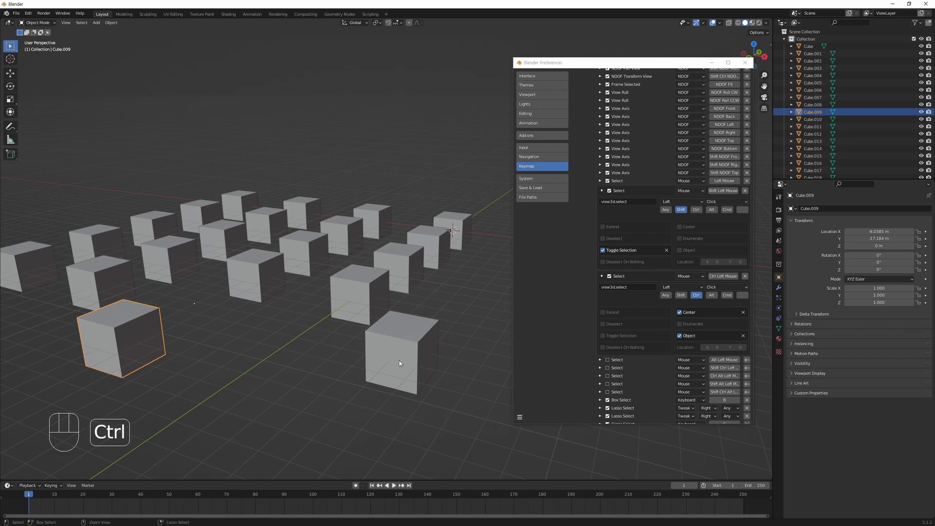
ctrl+click(320, 341)
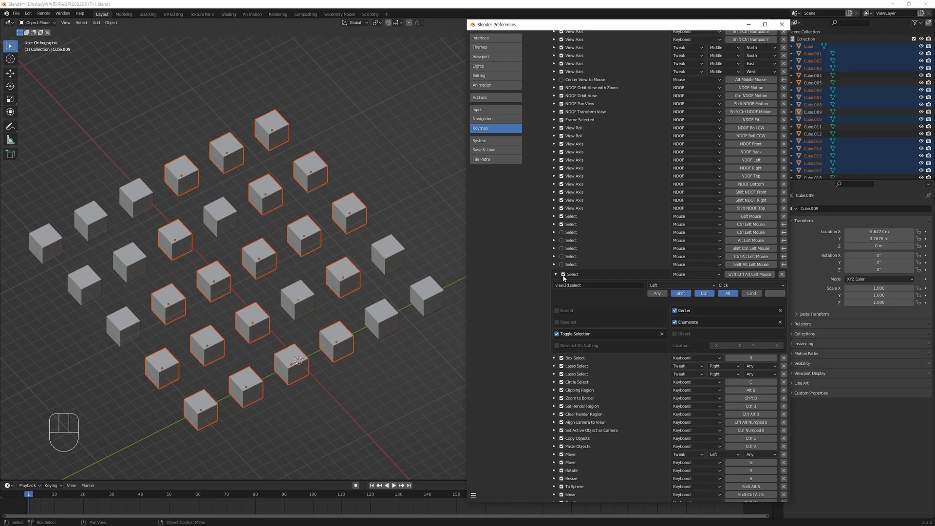
Disable and collapse the Shift Ctrl Alt Left Mouse Select entry, and test box and single selection on the cube grid.
click(557, 275)
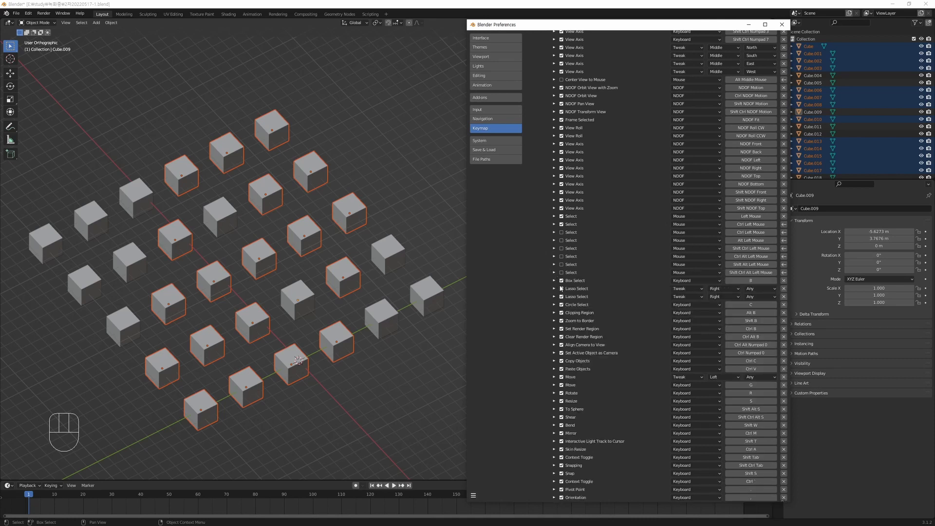
click(430, 233)
drag(379, 85, 210, 378)
click(283, 139)
click(310, 173)
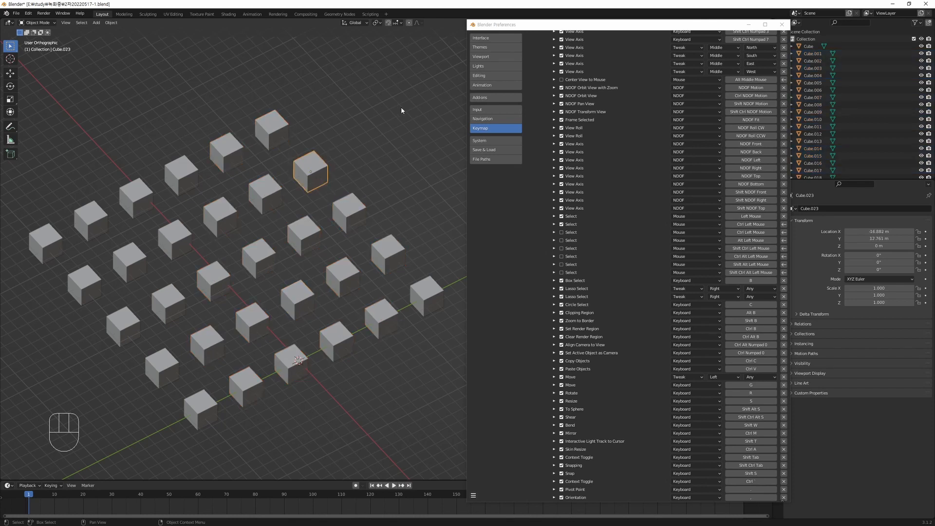
drag(412, 123, 197, 363)
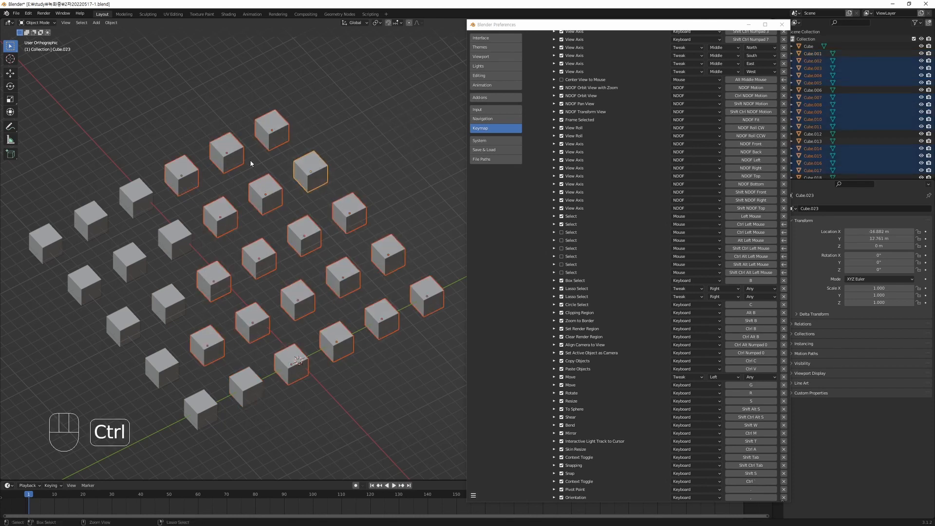
Test the Ctrl selection shortcut on individual cubes within the selected group, finishing by deselecting Cube.010.
ctrl+click(233, 156)
ctrl+click(265, 194)
ctrl+click(337, 273)
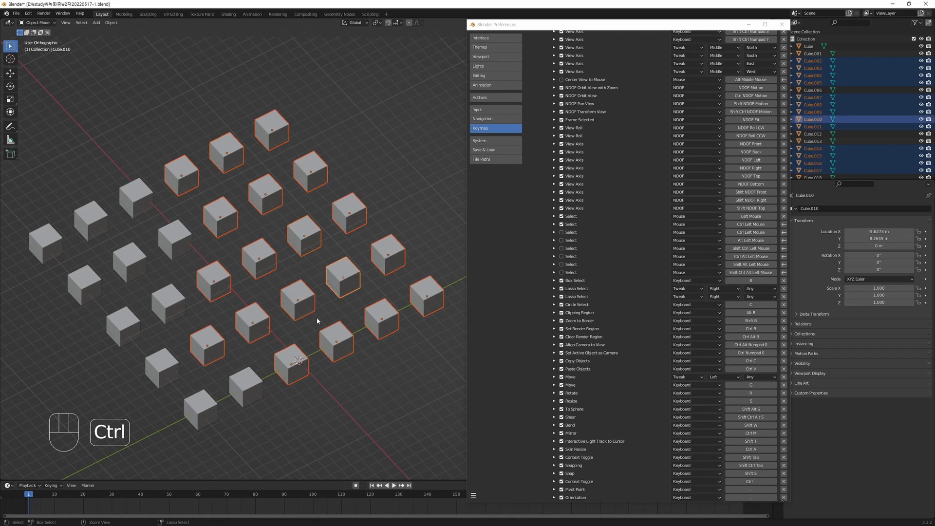
ctrl+click(259, 260)
ctrl+click(269, 191)
ctrl+click(272, 139)
ctrl+click(310, 183)
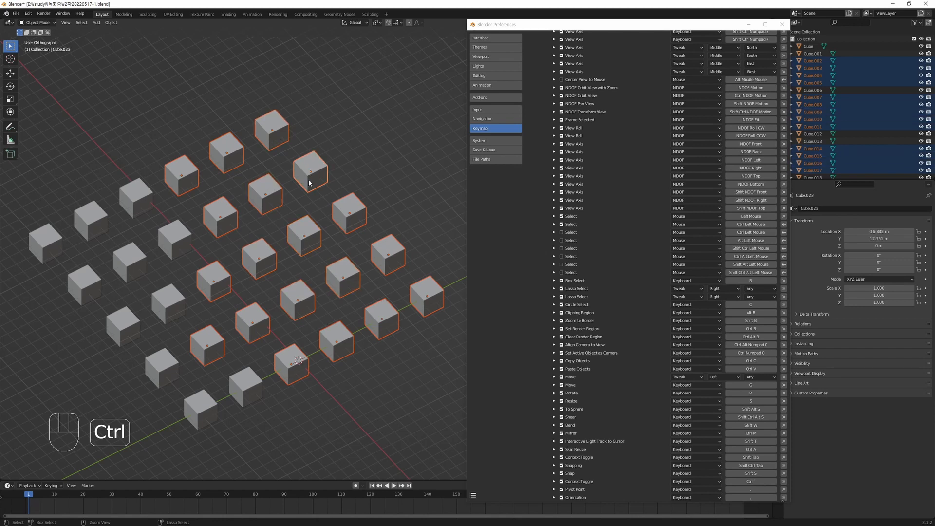
ctrl+click(302, 237)
ctrl+click(260, 260)
ctrl+click(222, 220)
ctrl+click(264, 187)
ctrl+click(273, 130)
ctrl+click(227, 152)
ctrl+click(311, 171)
ctrl+click(349, 213)
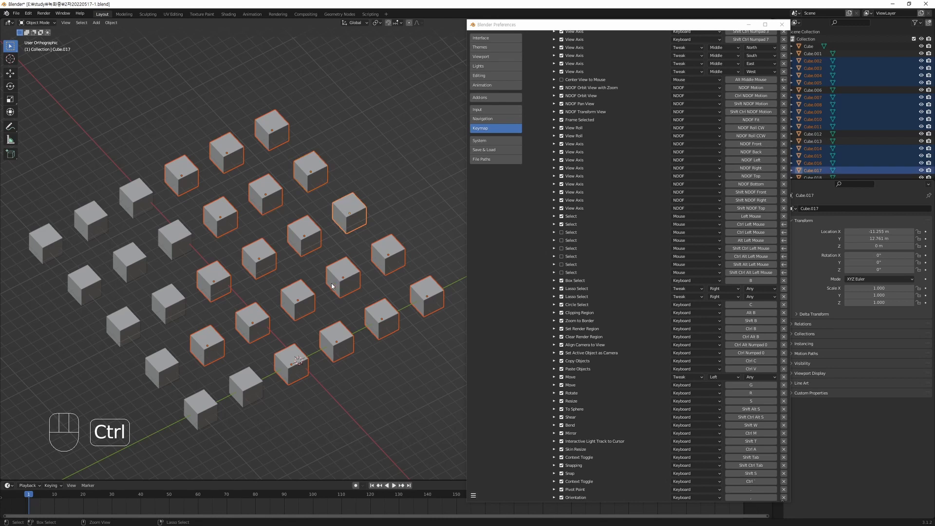
ctrl+click(352, 289)
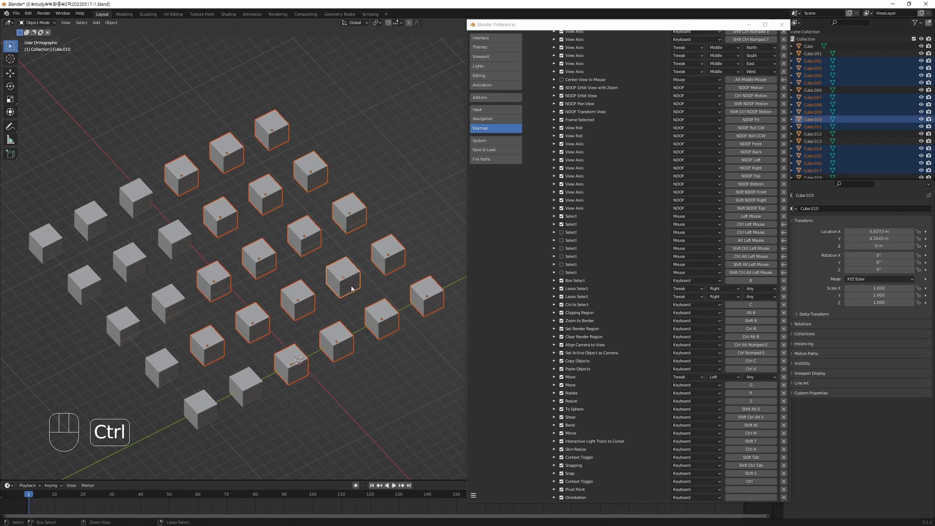
ctrl+click(351, 290)
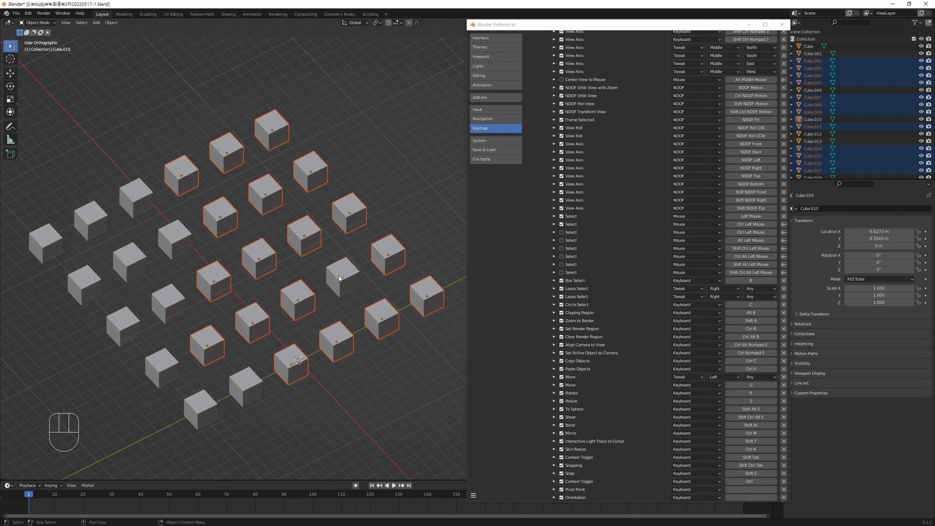
Change the disabled Ctrl Left Mouse Select entry to Alt Left Mouse, turn on its Deselect option, and enable it.
click(554, 232)
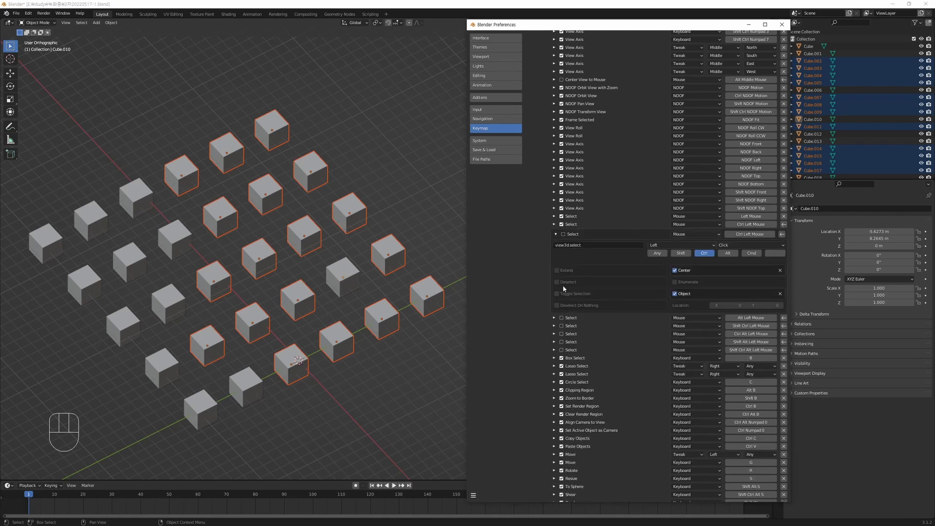
click(555, 234)
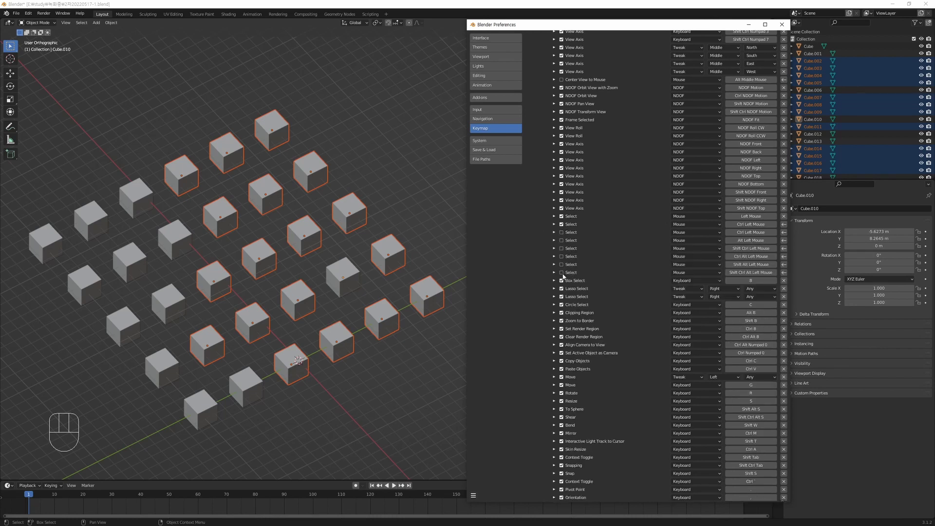
click(555, 234)
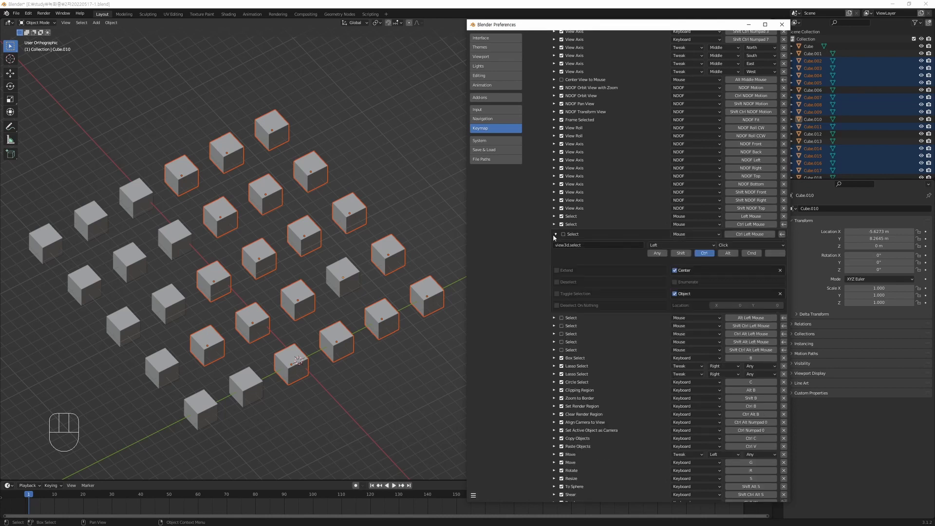
click(705, 254)
click(556, 282)
click(563, 235)
click(556, 234)
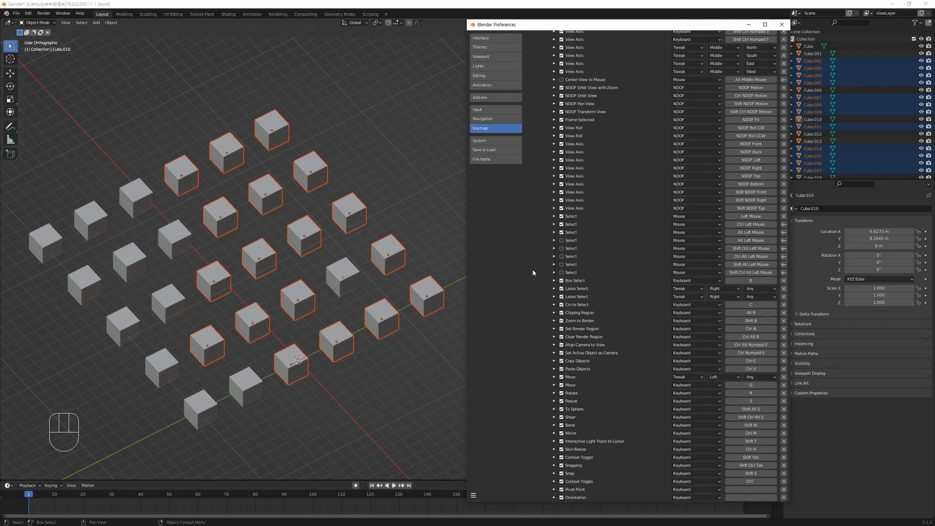
Box-select most of the cube grid and test Ctrl selection on it, deselecting Cube.023 and Cube.016.
drag(388, 87, 176, 390)
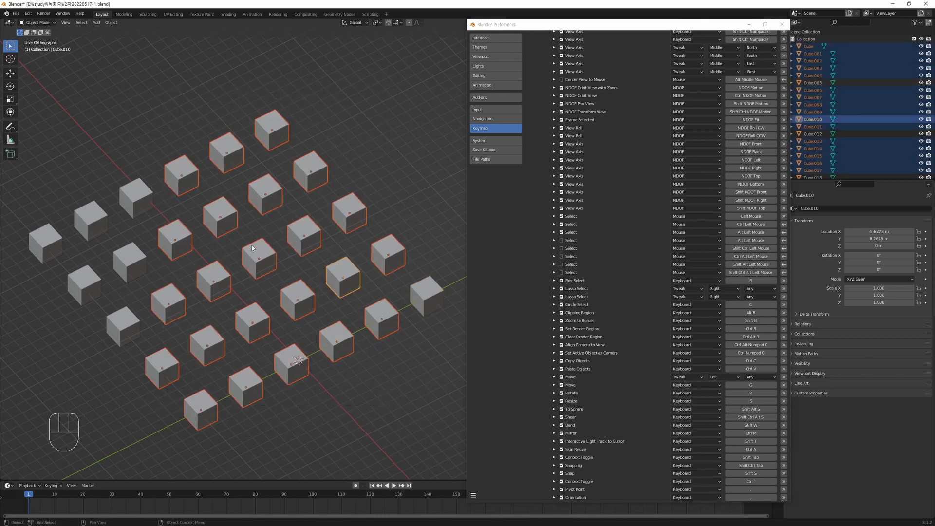
ctrl+click(264, 191)
ctrl+click(230, 155)
ctrl+click(272, 134)
ctrl+click(314, 180)
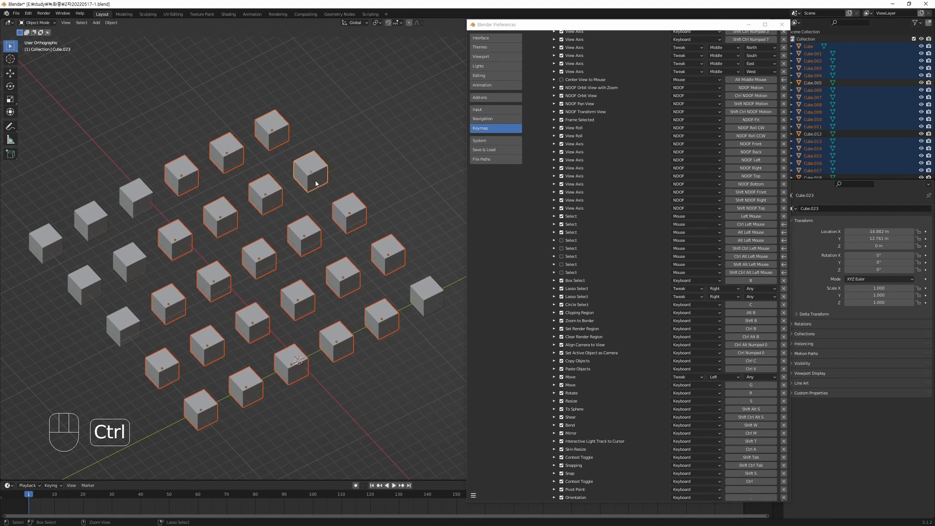
ctrl+click(316, 181)
ctrl+click(310, 235)
ctrl+click(310, 236)
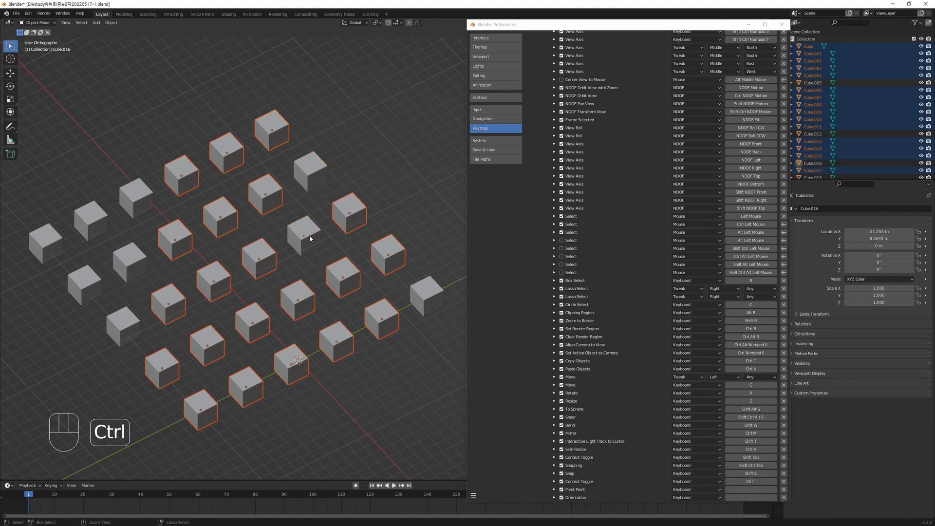
Test the Alt deselect shortcut by removing individual cubes across the grid from the selection, ending with Cube.027.
alt+click(272, 200)
alt+click(229, 222)
alt+click(249, 261)
alt+click(215, 283)
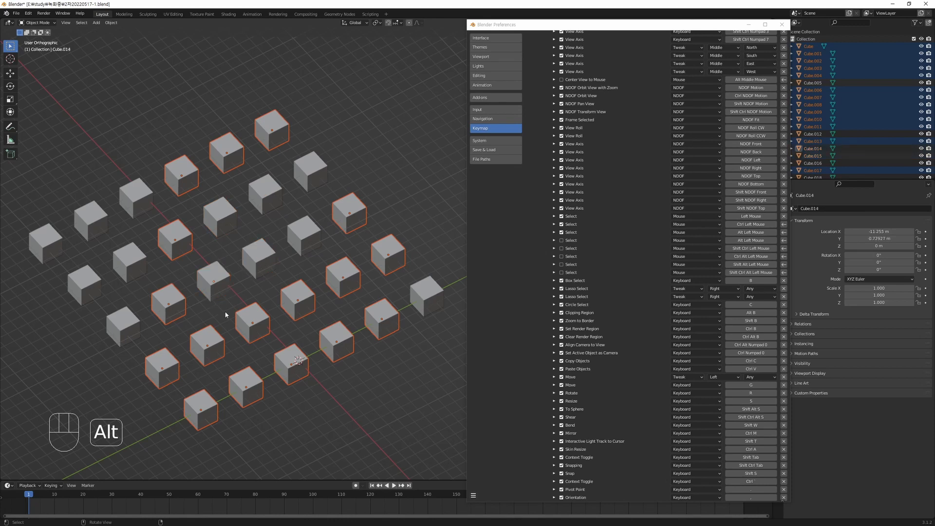
alt+click(253, 323)
alt+click(298, 300)
alt+click(344, 279)
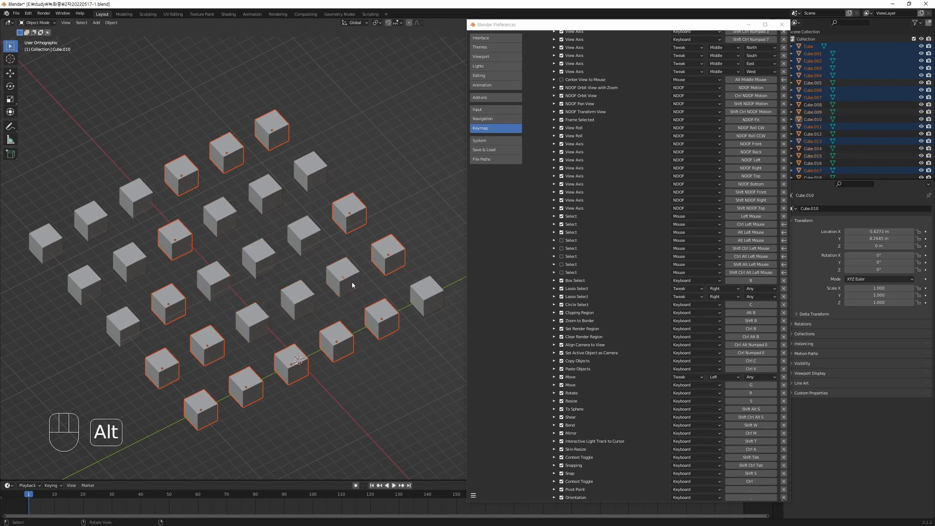
alt+click(389, 256)
alt+click(349, 215)
alt+click(193, 188)
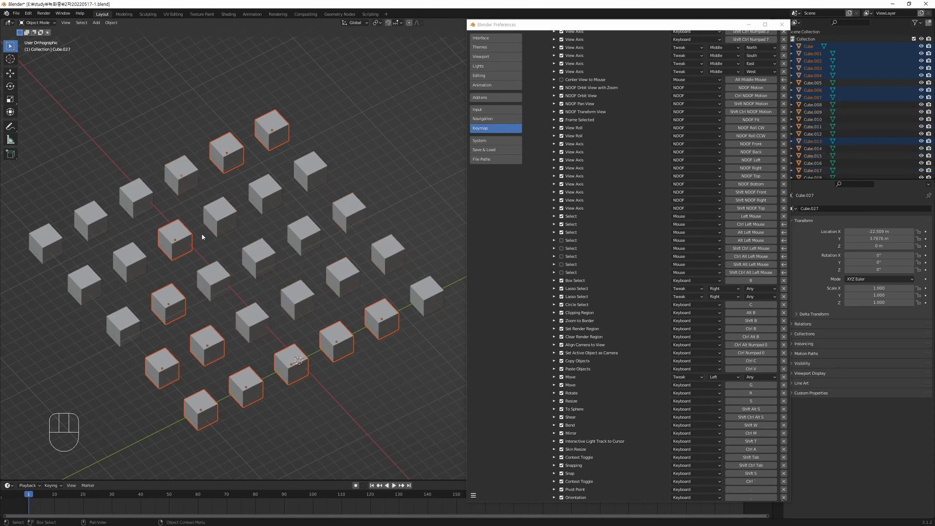
Select all cubes, deselect five individual cubes with the Alt shortcut ending with Cube.003, and clear the selection.
click(354, 146)
key(ctrl+a)
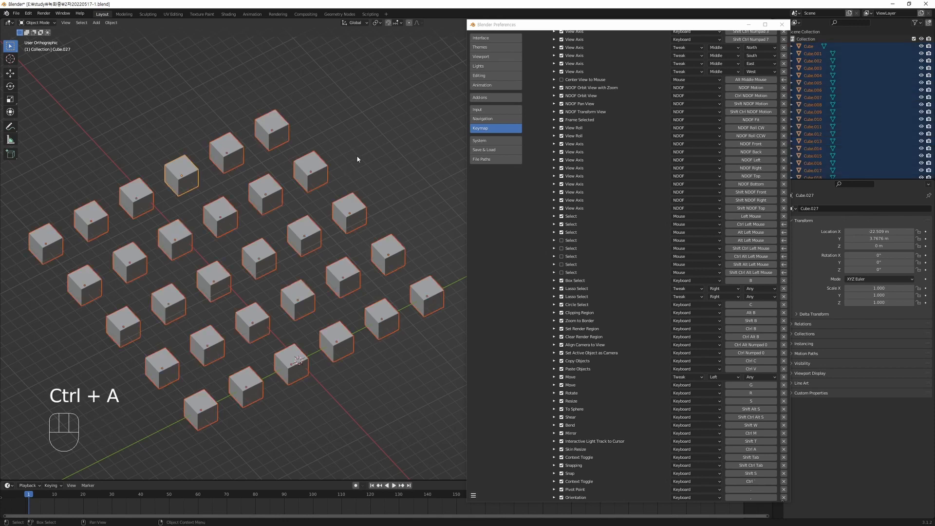
alt+click(279, 139)
alt+click(274, 186)
alt+click(213, 277)
alt+click(343, 280)
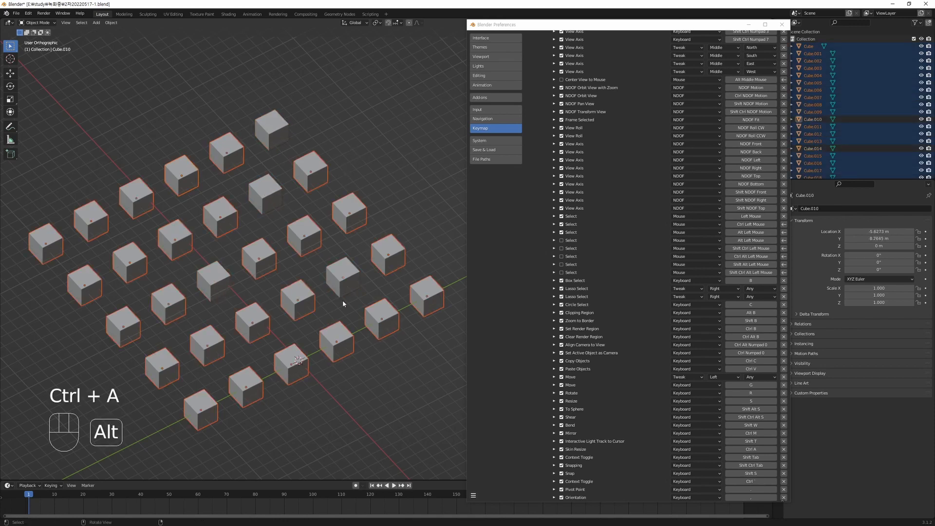
alt+click(334, 347)
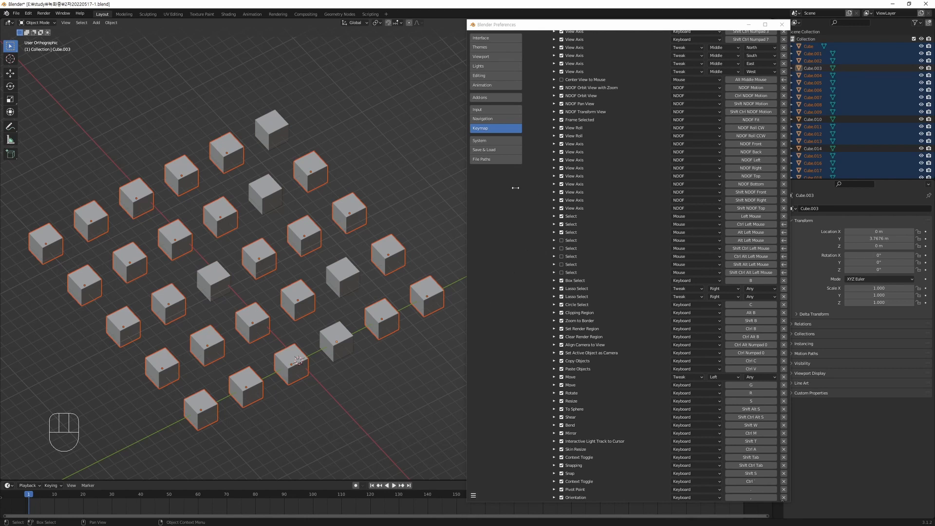
click(439, 219)
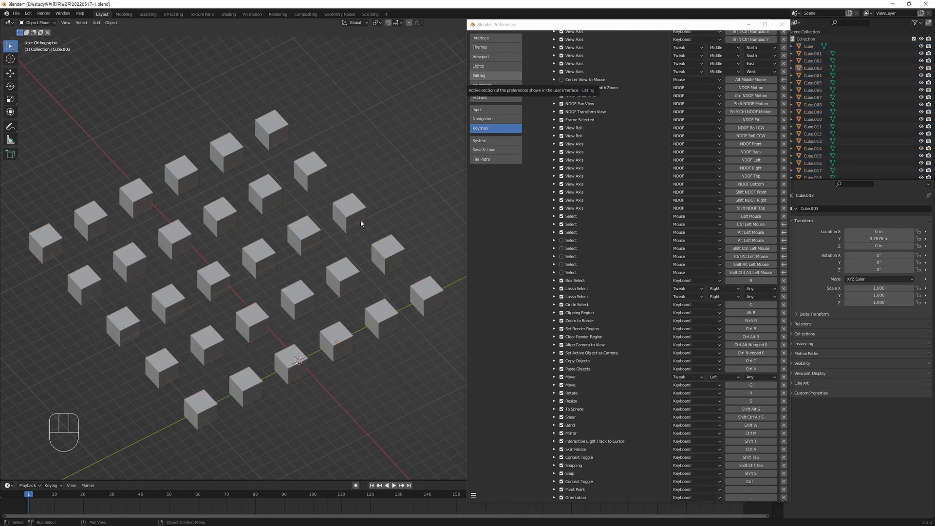
Test plain and Ctrl box selection on opposite sides of the cube grid, and clear the selection.
drag(434, 92, 282, 372)
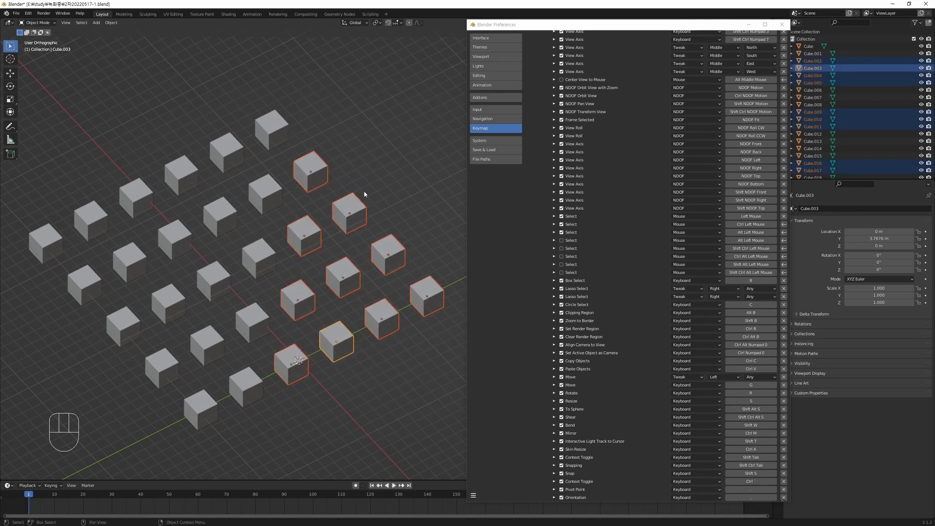
key(ctrl)
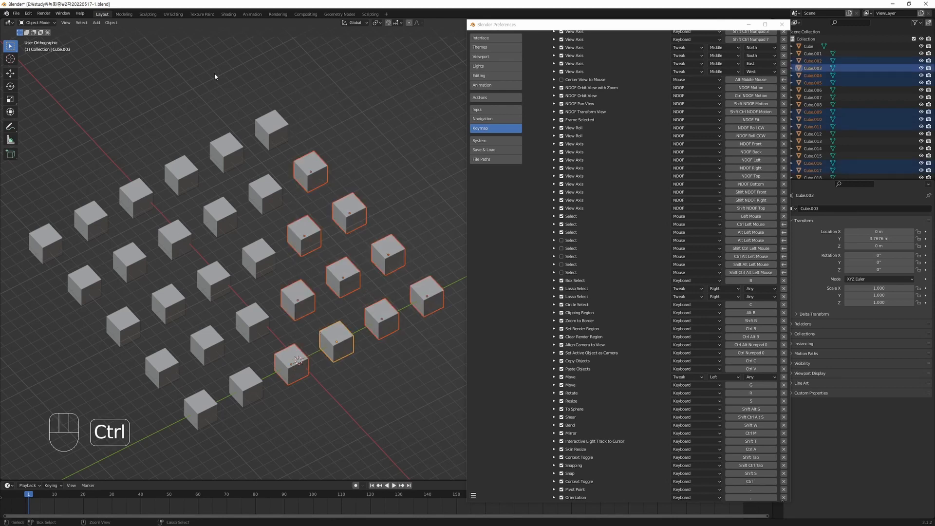
ctrl+drag(214, 73, 61, 426)
click(416, 222)
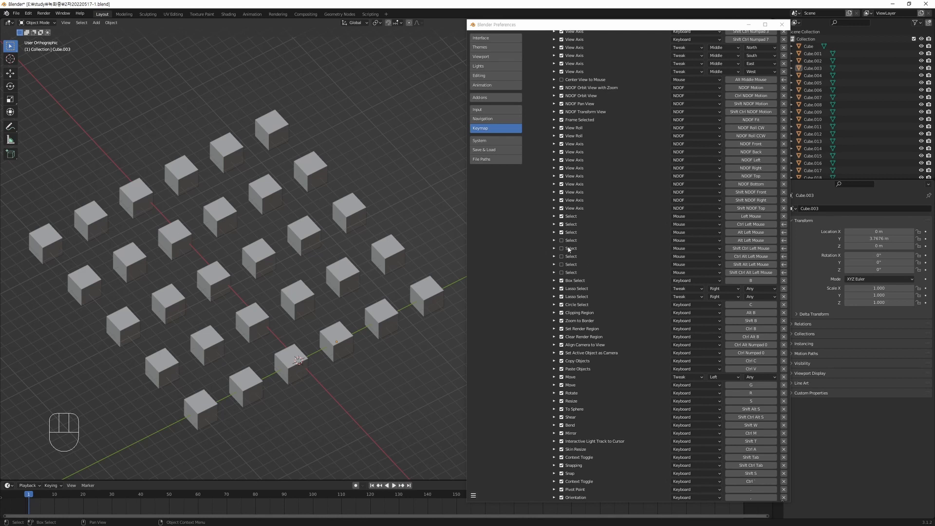
Compare the B shortcut's Box Select with the active tool's box selection on the far cubes of the grid.
click(418, 189)
key(b)
drag(412, 92, 284, 254)
key(b)
drag(399, 92, 284, 287)
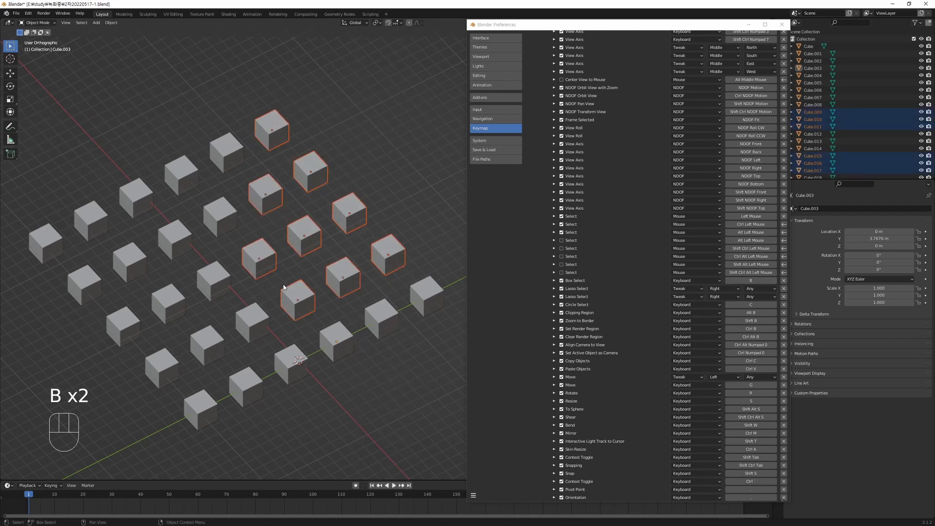
drag(428, 116, 284, 288)
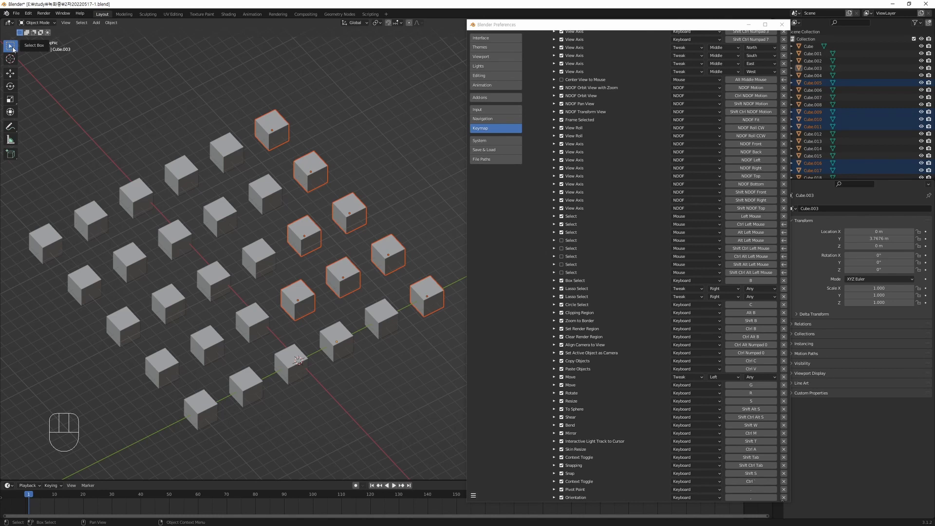
Inspect the Select Box tool, test it across the cube grid, and clear the selection.
mouse_move(13, 48)
mouse_down()
mouse_move(43, 52)
mouse_move(64, 89)
mouse_move(64, 63)
mouse_up()
drag(396, 73, 157, 320)
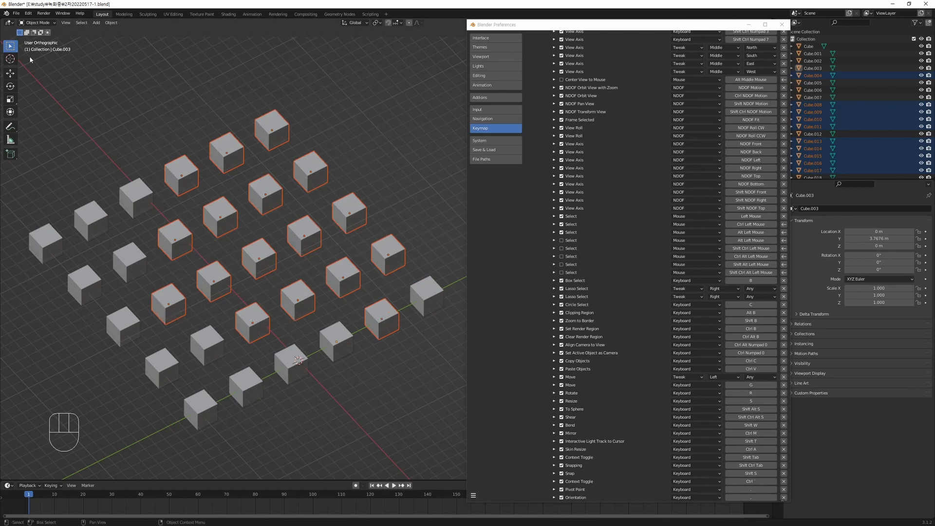
drag(10, 46, 30, 47)
click(153, 77)
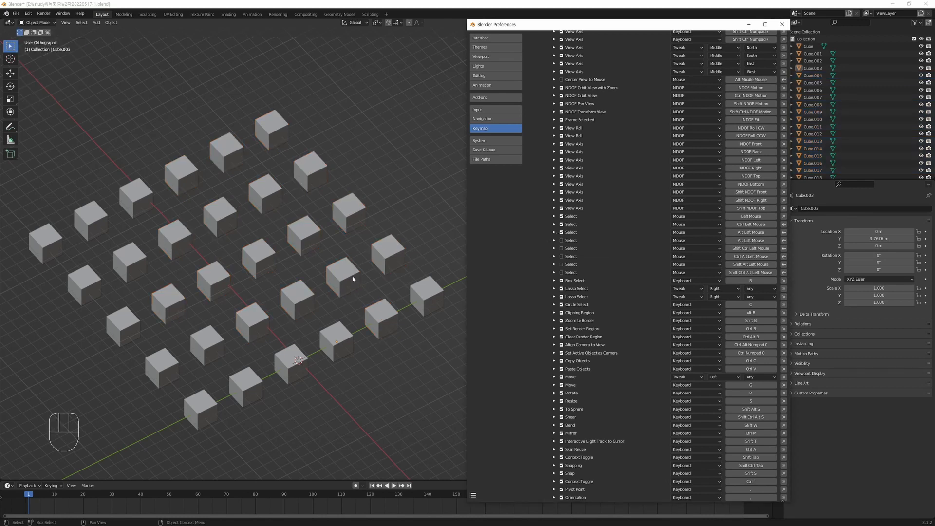
Collapse the 3D View (Global) keymap and expand the 3D View Tool: Select Box keymap under Object Mode.
scroll(576, 131, up, 10)
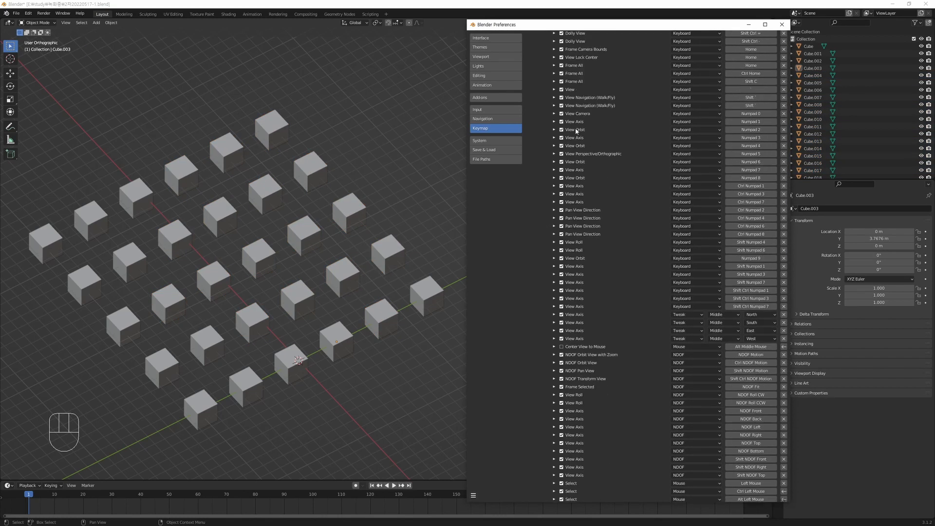
scroll(576, 131, up, 12)
click(544, 120)
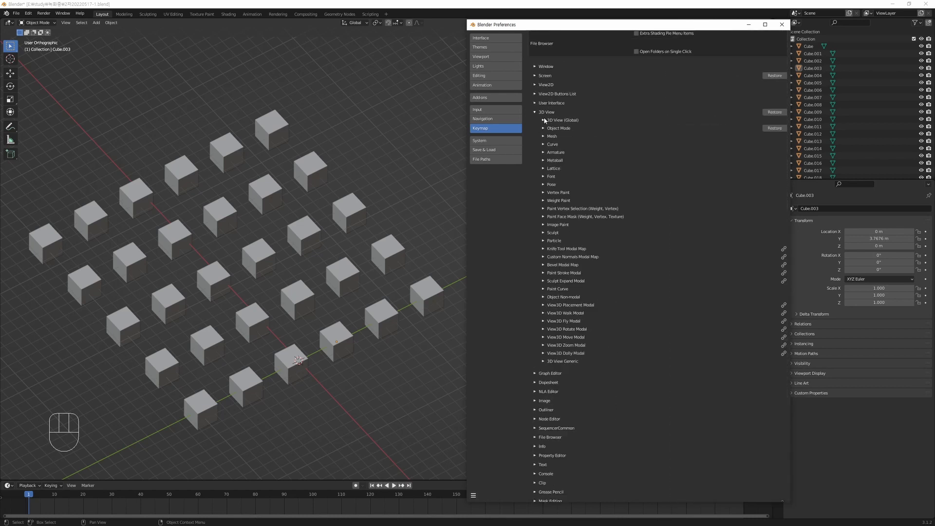
click(544, 129)
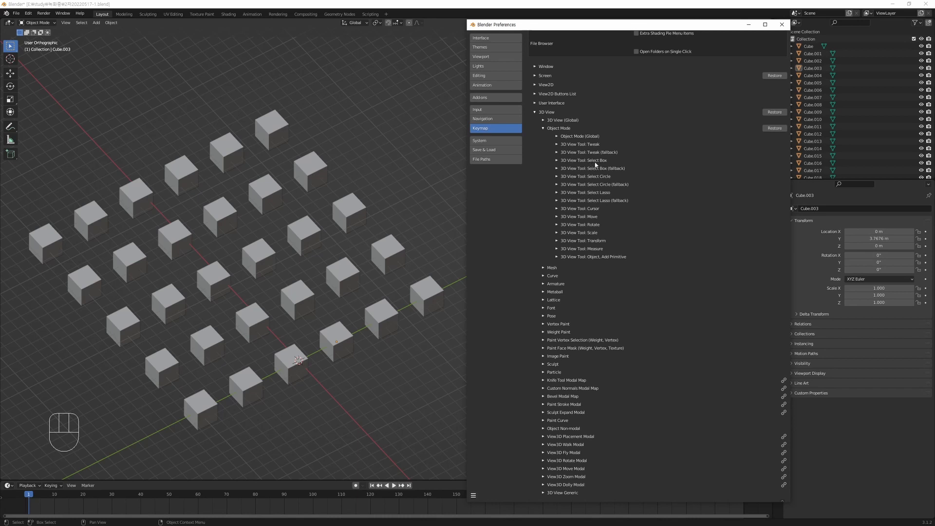
click(557, 160)
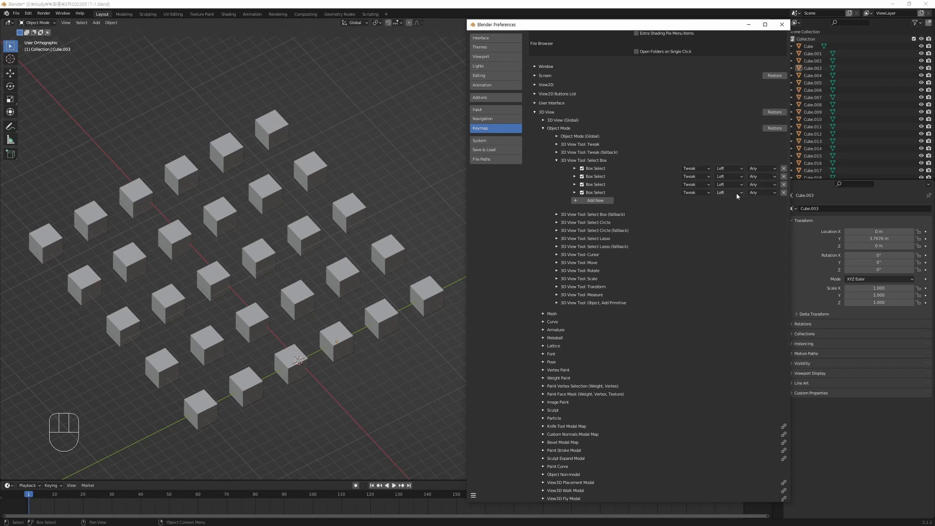
Examine the first two Box Select entries with their modifiers, mode and Gesture Box bindings, and collapse them again.
click(575, 169)
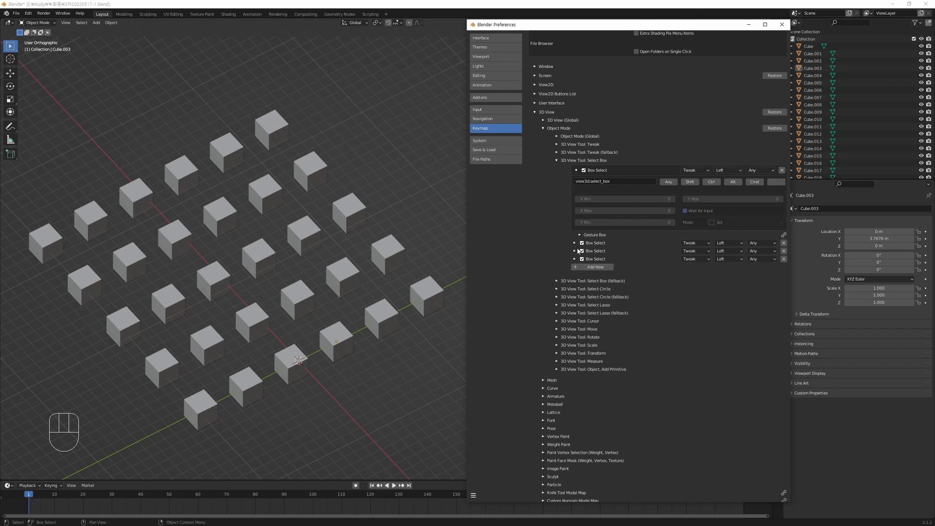
click(575, 242)
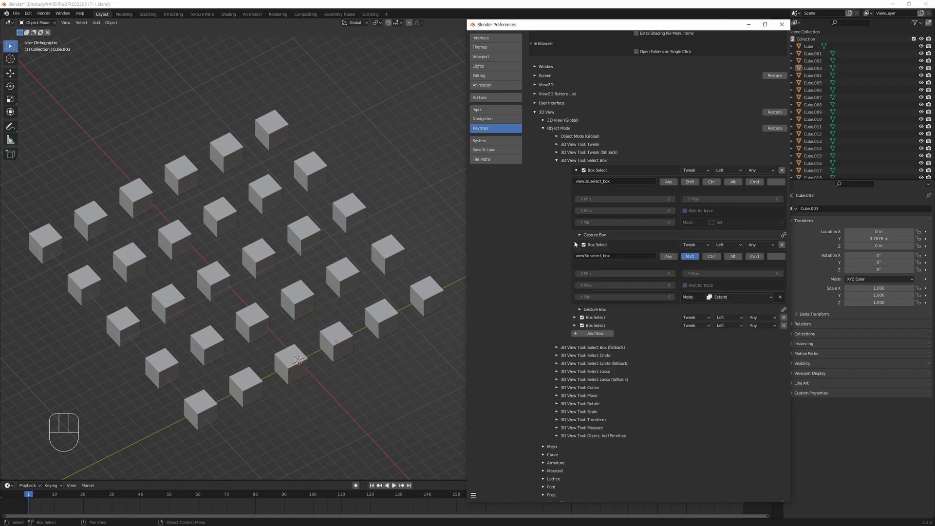
click(580, 310)
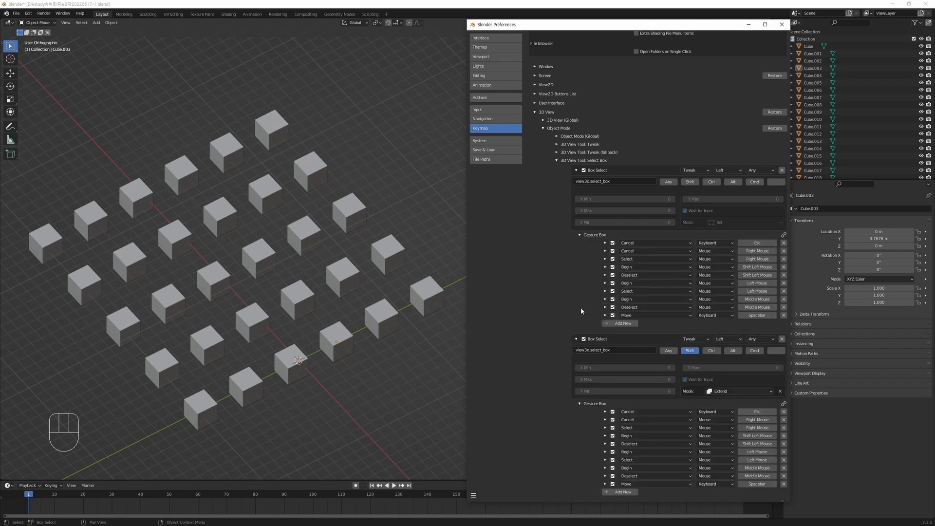
click(579, 235)
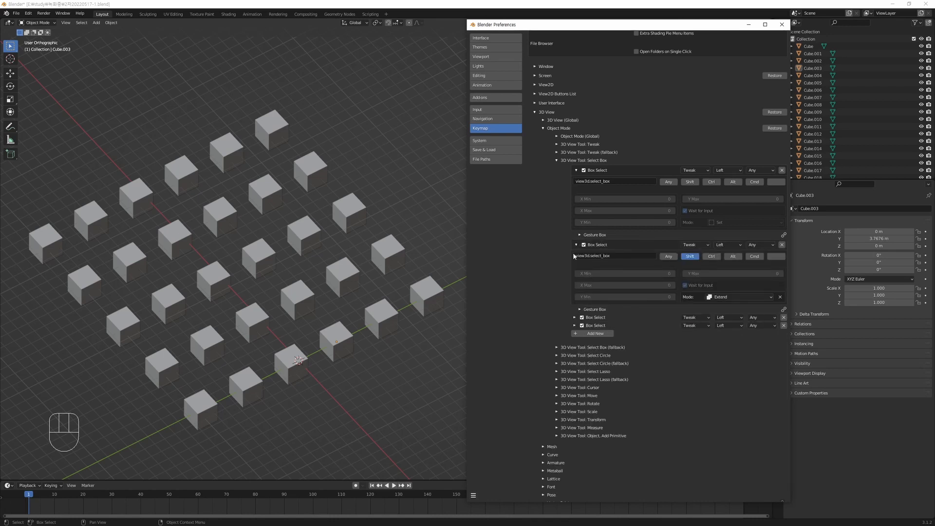
click(575, 172)
click(577, 179)
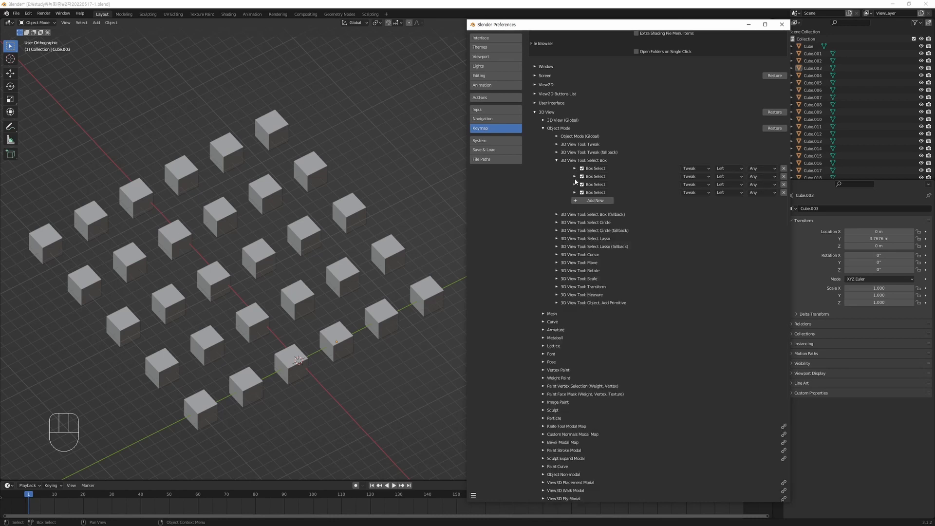
Expand all four Box Select entries of the Select Box tool to compare their modifiers and modes.
click(576, 171)
click(575, 243)
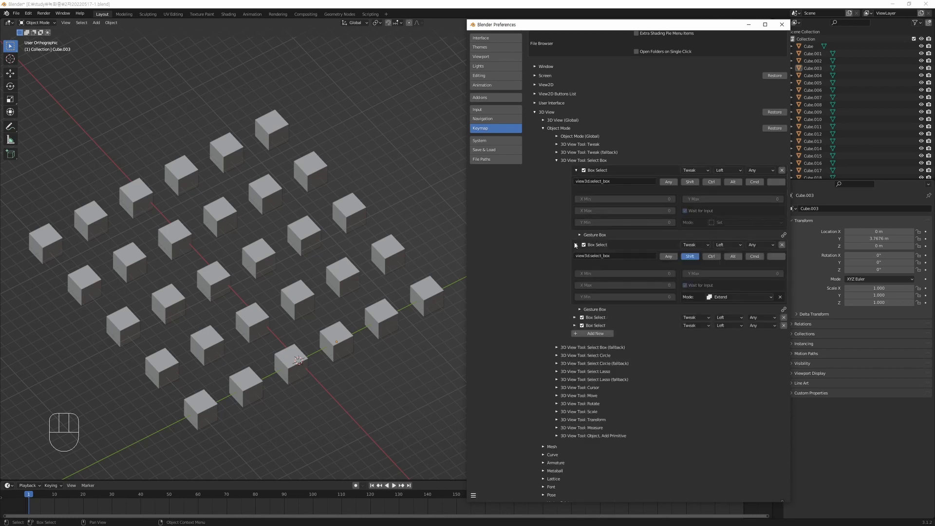
click(575, 318)
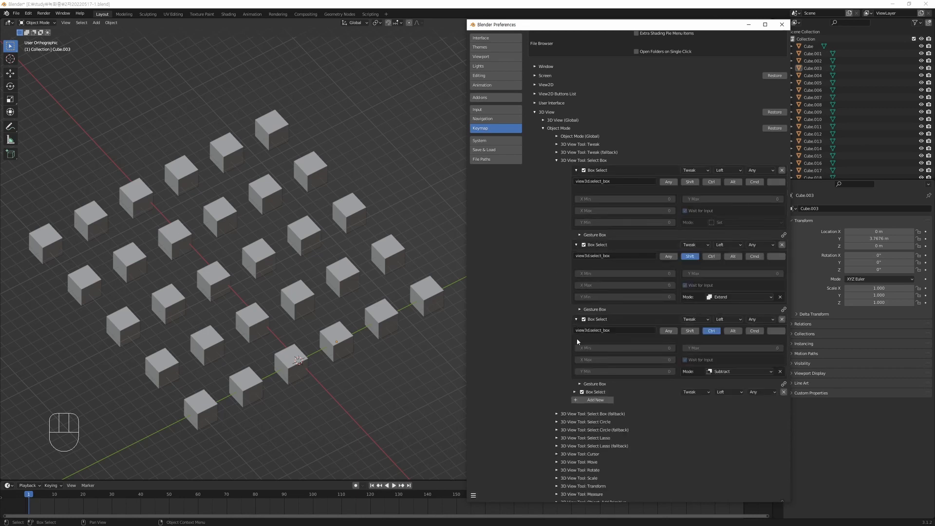
click(575, 392)
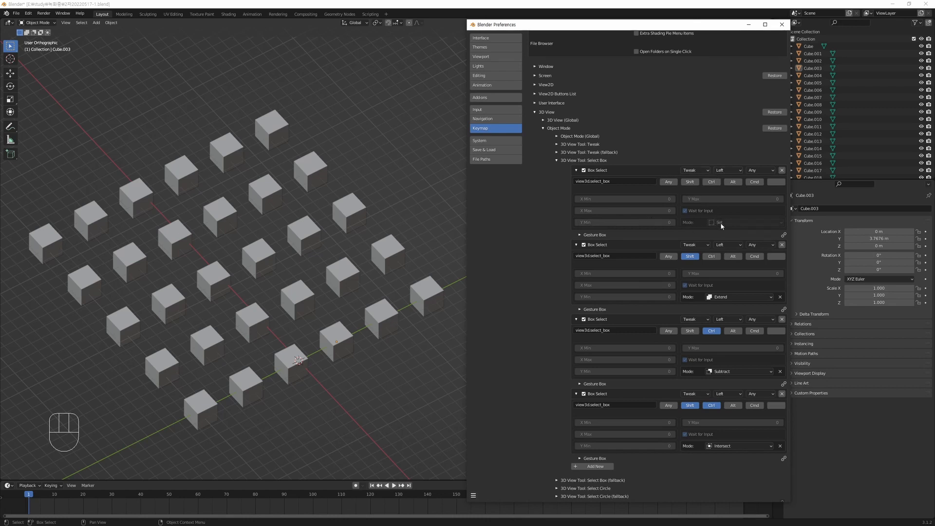
Try the explicit Set mode on the first Box Select entry, reset it, and compare box selections on the right-hand cubes.
drag(396, 98, 302, 224)
shift+drag(429, 166, 341, 336)
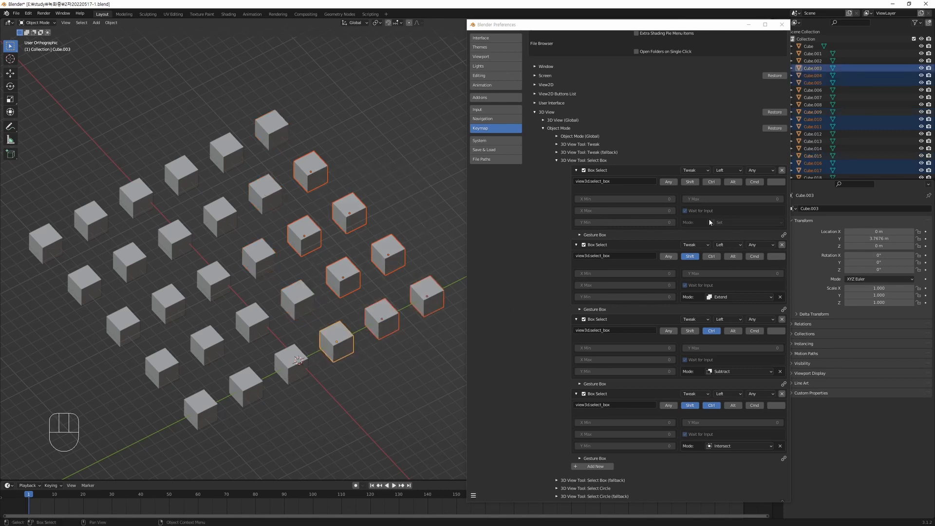
click(735, 222)
click(725, 234)
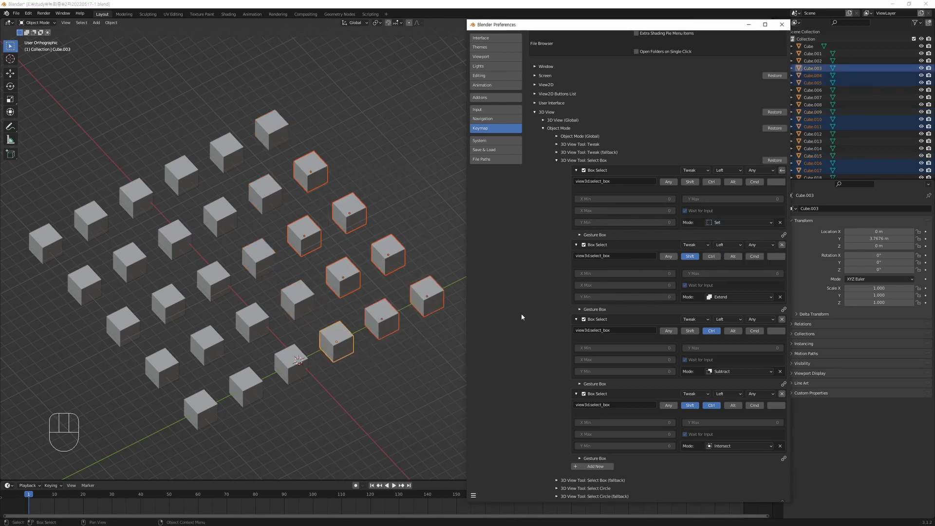
click(781, 223)
drag(431, 150, 289, 364)
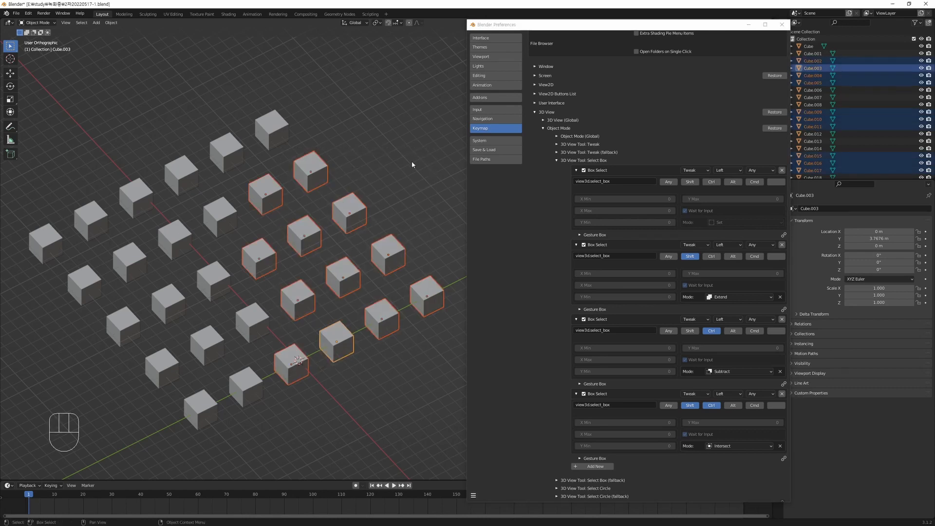
Collapse the first Box Select entry and change the Extend entry's modifier to Ctrl only.
click(577, 170)
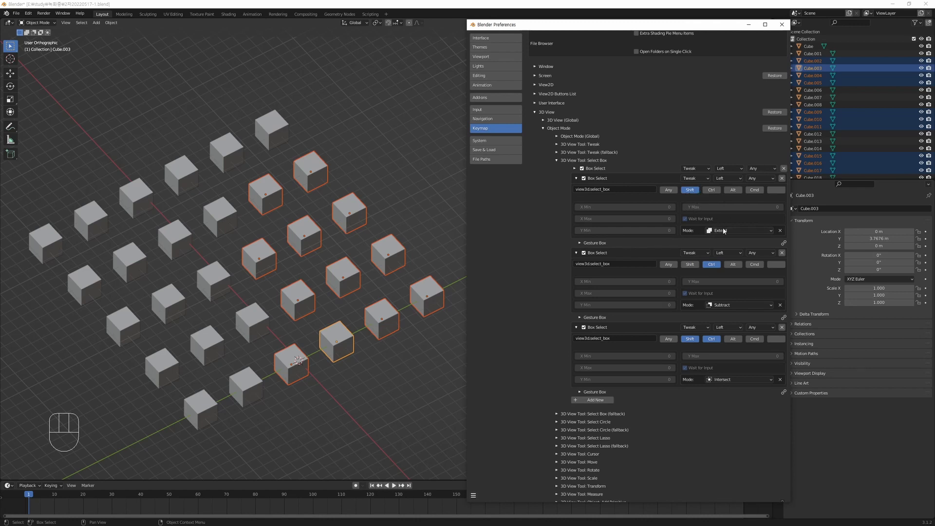
click(712, 190)
click(689, 190)
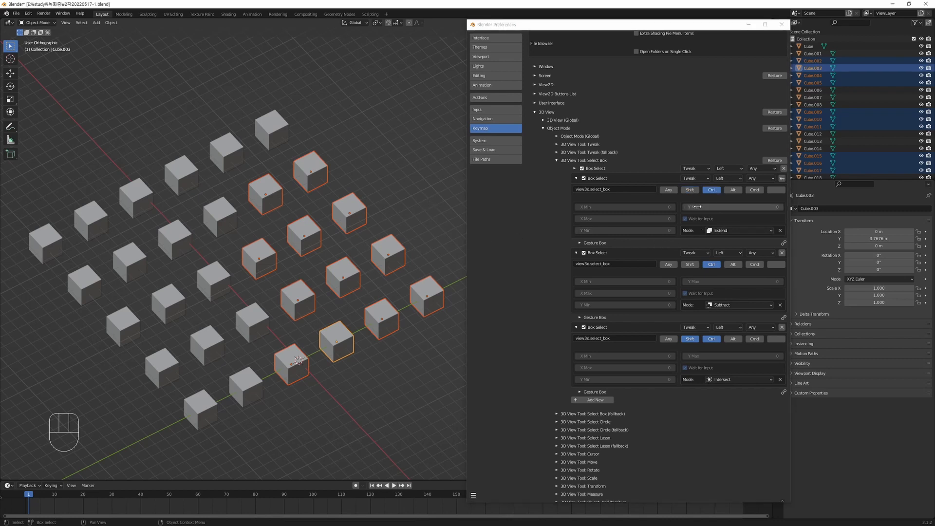
click(492, 109)
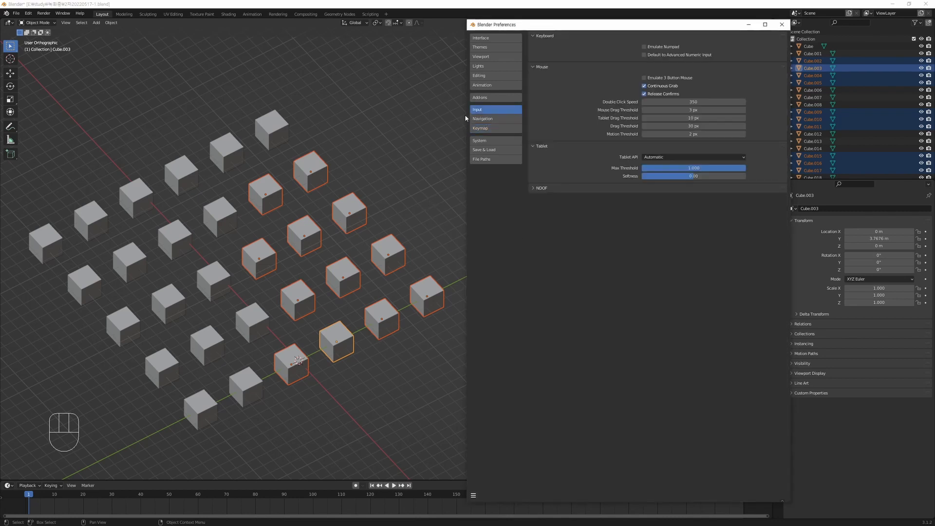
click(430, 129)
click(490, 129)
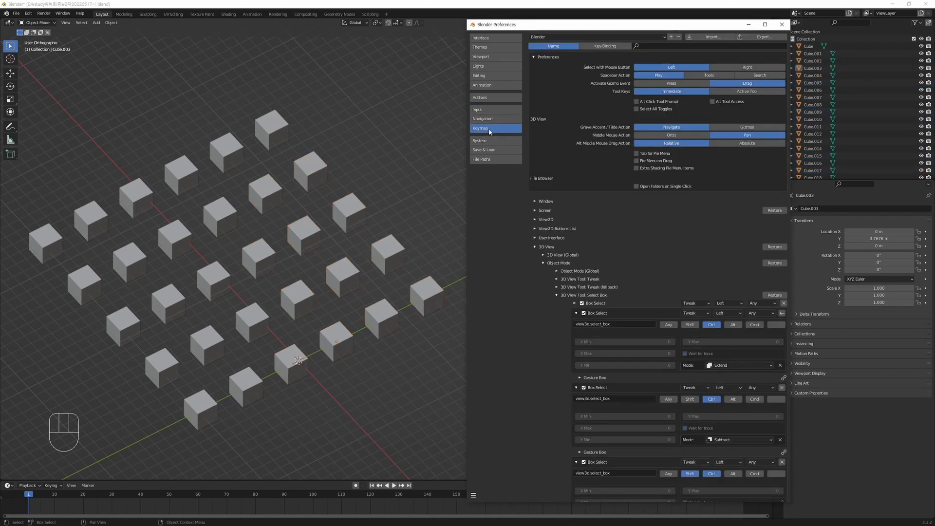
Test box selection on the cube grid, extending it over several further groups of cubes with the Ctrl modifier.
scroll(606, 303, down, 7)
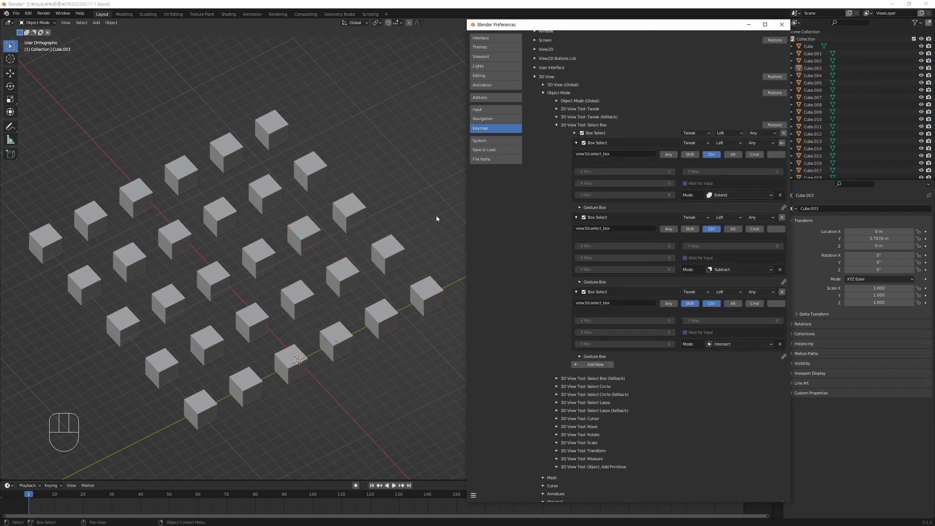
drag(411, 111, 291, 387)
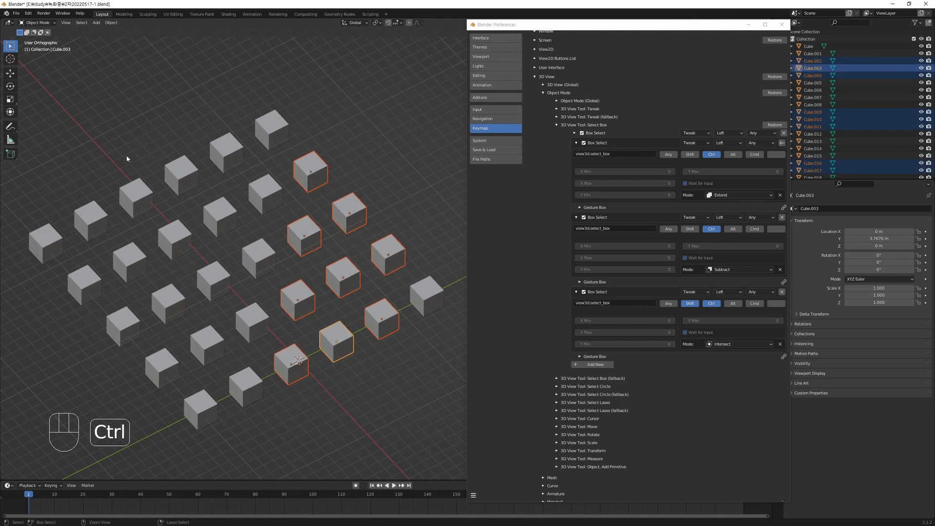
ctrl+drag(126, 155, 44, 369)
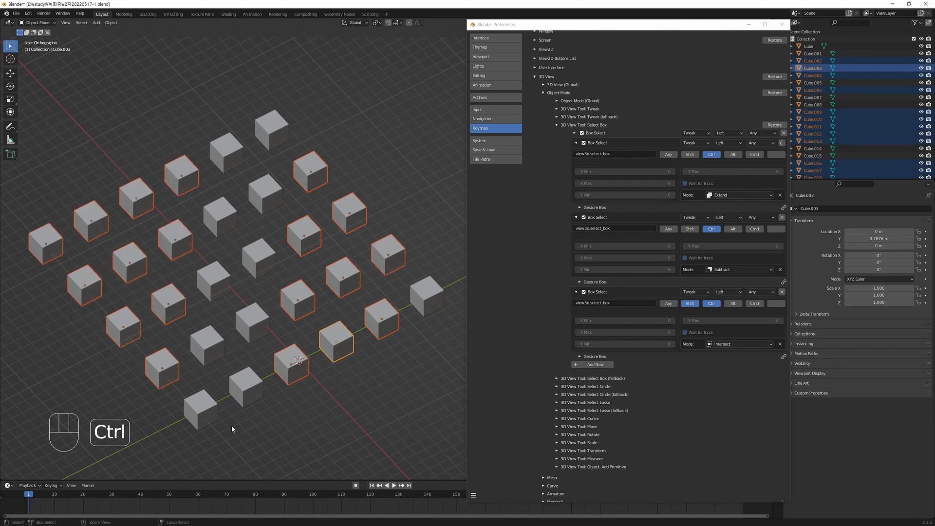
ctrl+drag(232, 396, 194, 386)
ctrl+drag(300, 61, 220, 160)
ctrl+drag(328, 84, 153, 253)
ctrl+drag(414, 168, 311, 304)
click(402, 204)
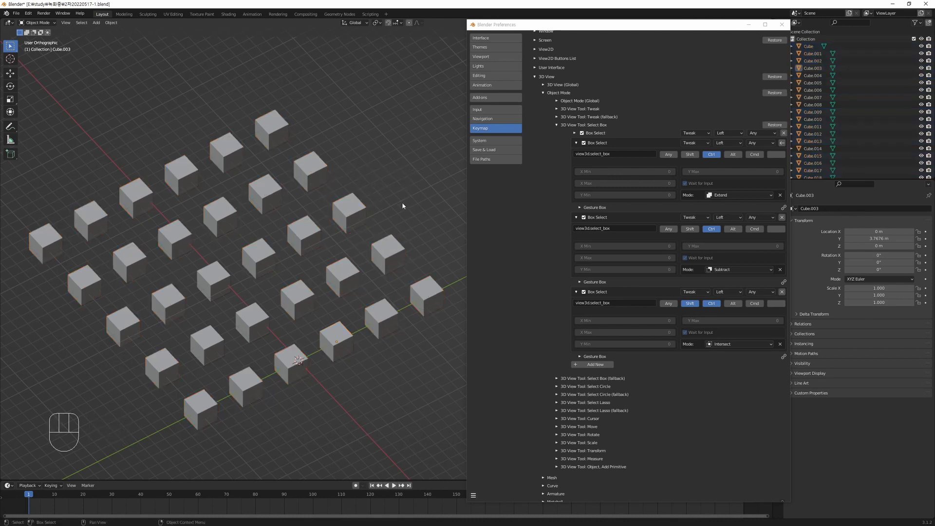
drag(430, 168, 288, 371)
ctrl+drag(197, 96, 69, 356)
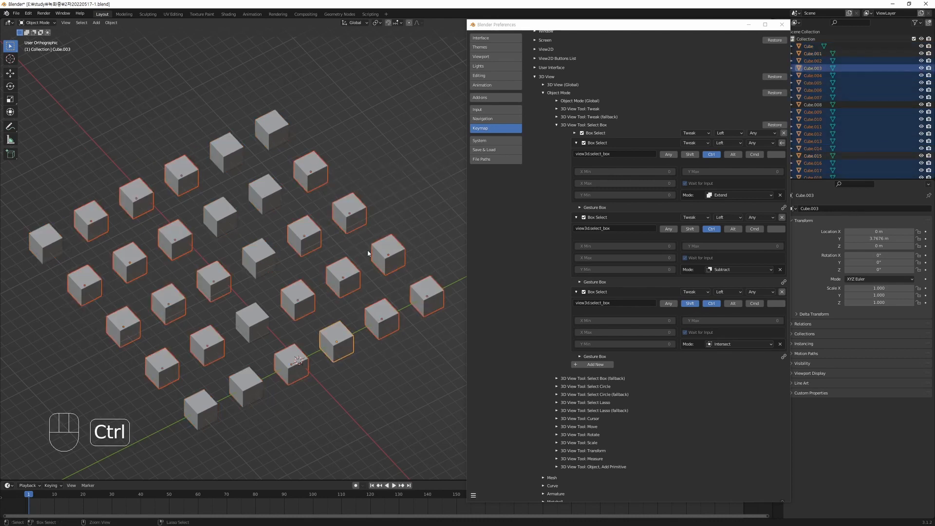
ctrl+drag(398, 131, 307, 246)
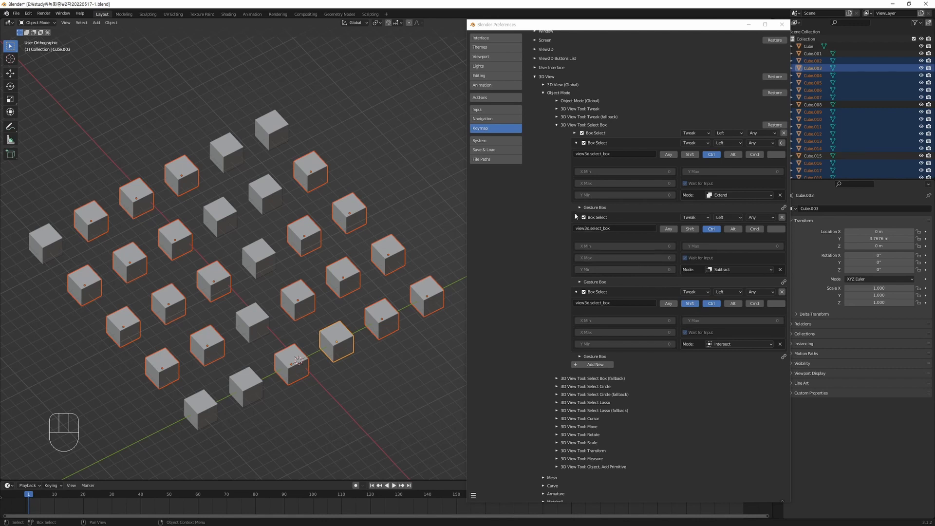
Collapse the Extend entry, change the Subtract Box Select entry's modifier to Alt only, and clear the cube selection.
click(576, 144)
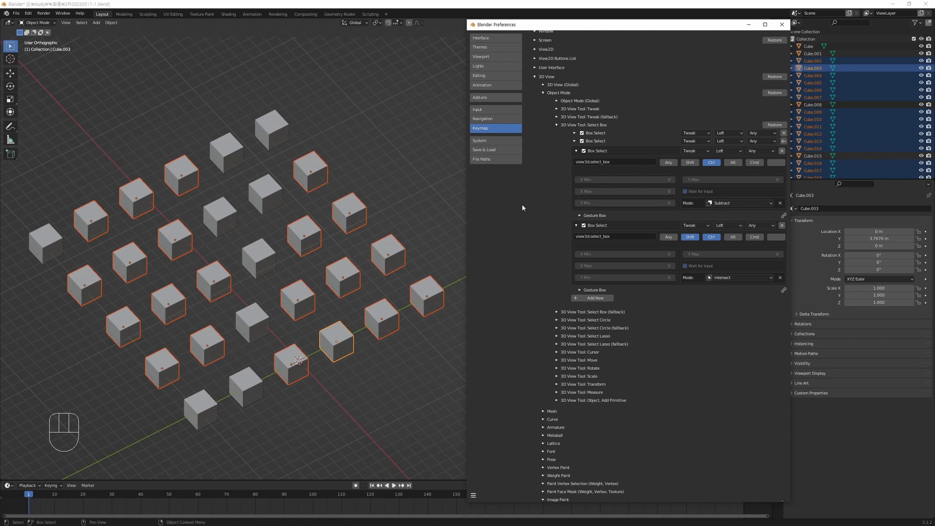
click(734, 162)
click(394, 168)
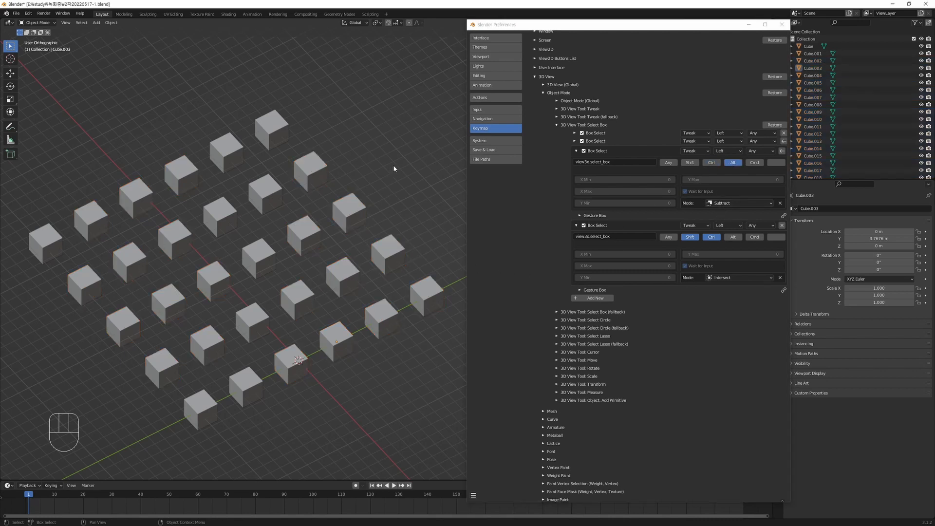
Select the rear corner cube, add more single cubes with Ctrl, and box-select across most of the grid.
click(271, 129)
ctrl+click(310, 170)
ctrl+click(349, 213)
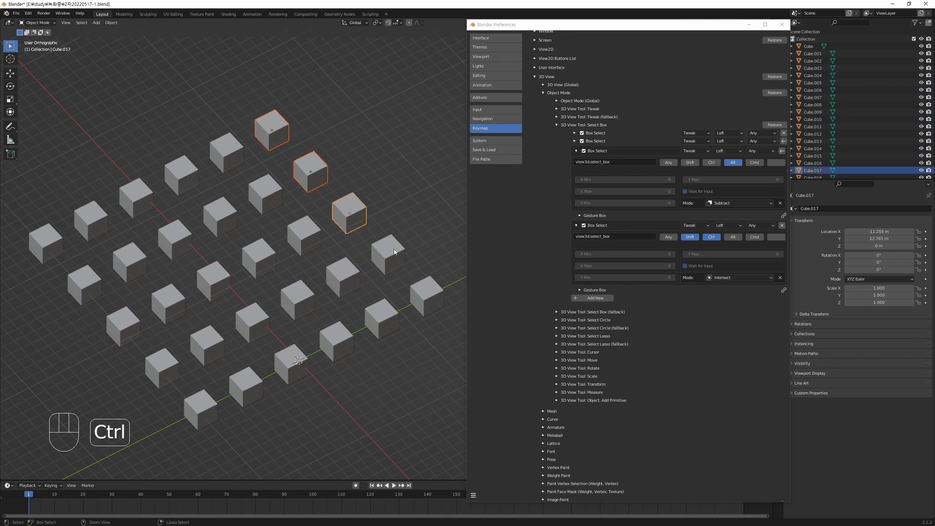
ctrl+click(334, 282)
drag(375, 78, 215, 387)
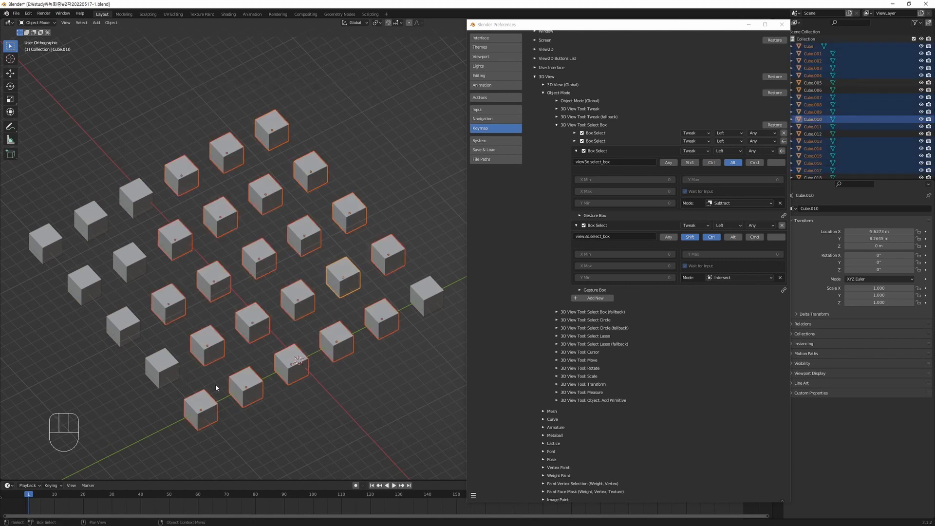
Test Alt deselection on single cubes and with subtracting boxes, keeping only the three front cubes selected.
alt+click(284, 143)
alt+drag(265, 205, 262, 210)
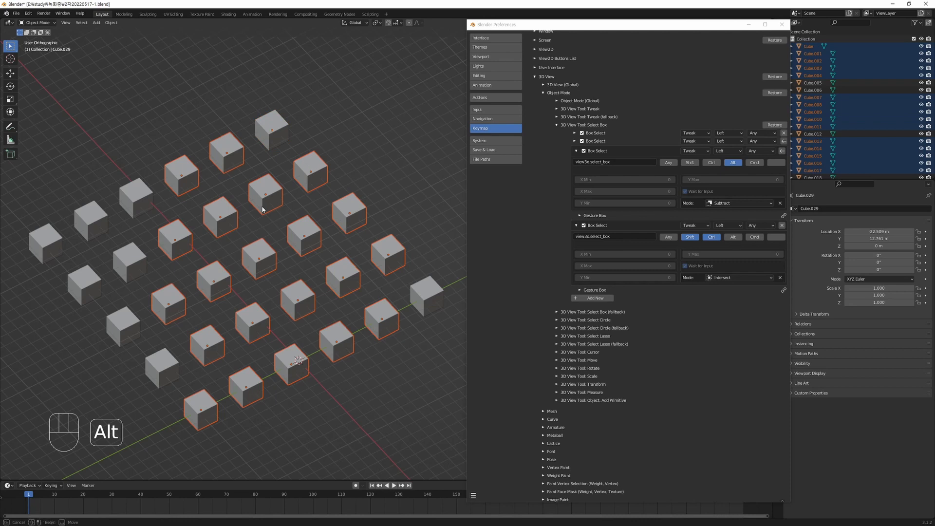
alt+click(263, 208)
alt+click(249, 326)
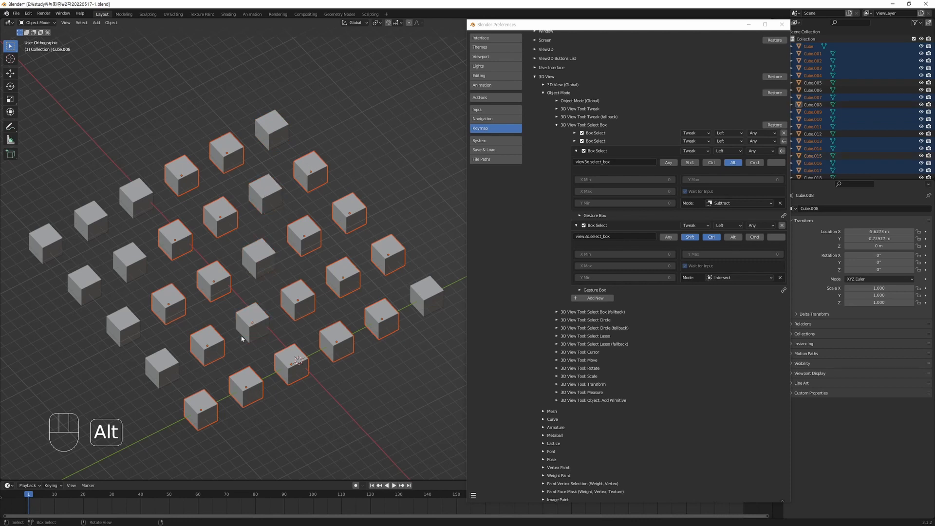
alt+drag(381, 97, 249, 352)
alt+drag(199, 73, 151, 243)
alt+drag(221, 252, 145, 372)
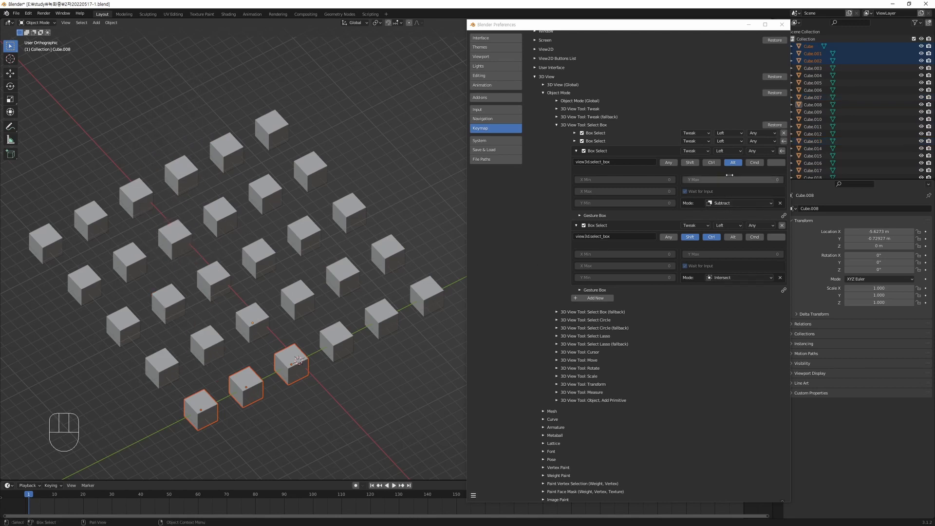
In top view, box-select the three left cube columns and test the Shift+Ctrl Intersect box over the right three.
click(577, 152)
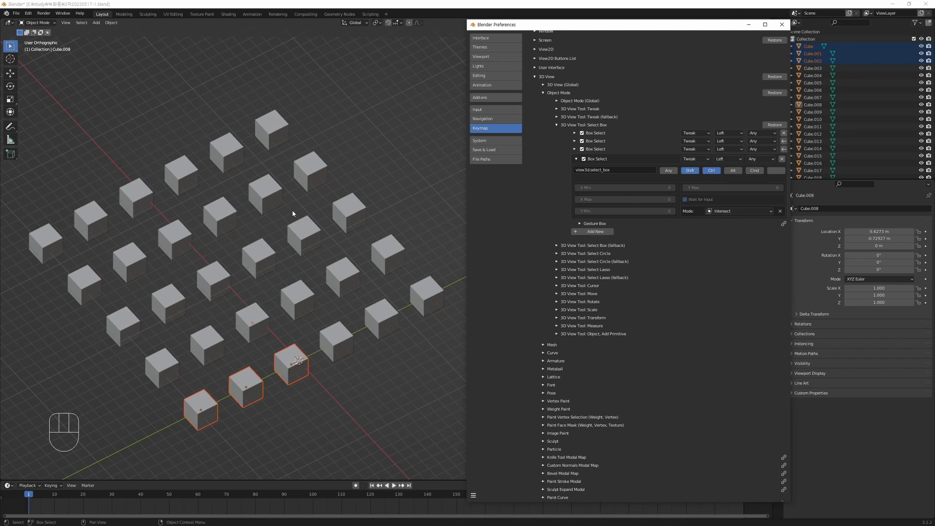
middle_drag(342, 286, 216, 172)
key(KP_7)
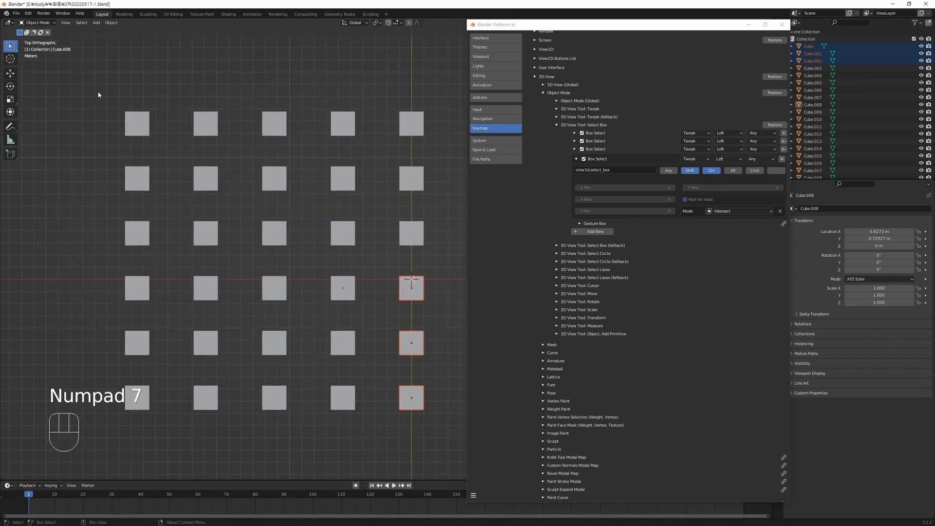
drag(99, 94, 327, 467)
shift+middle_drag(339, 340, 311, 341)
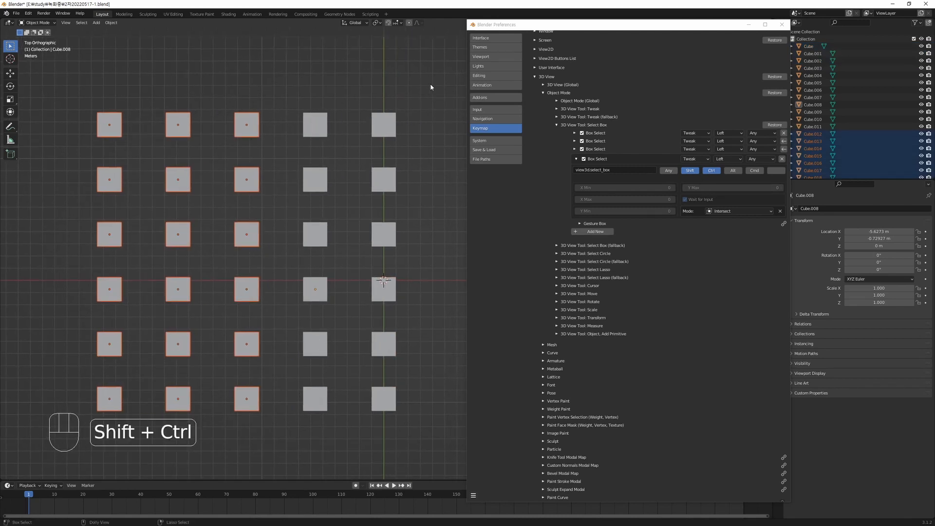
ctrl+shift+drag(433, 75, 212, 446)
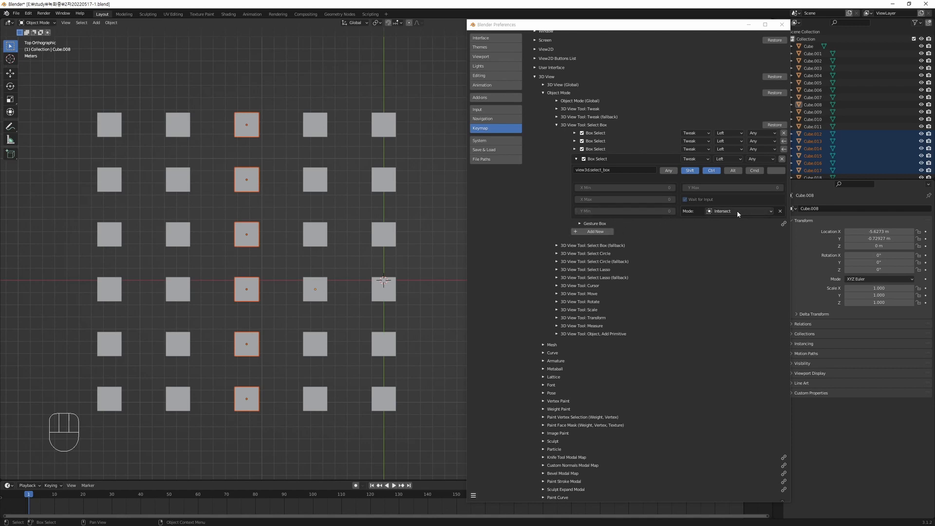
Disable the Intersect Box Select entry, add a new entry to the Select Box keymap, and expand it.
click(584, 160)
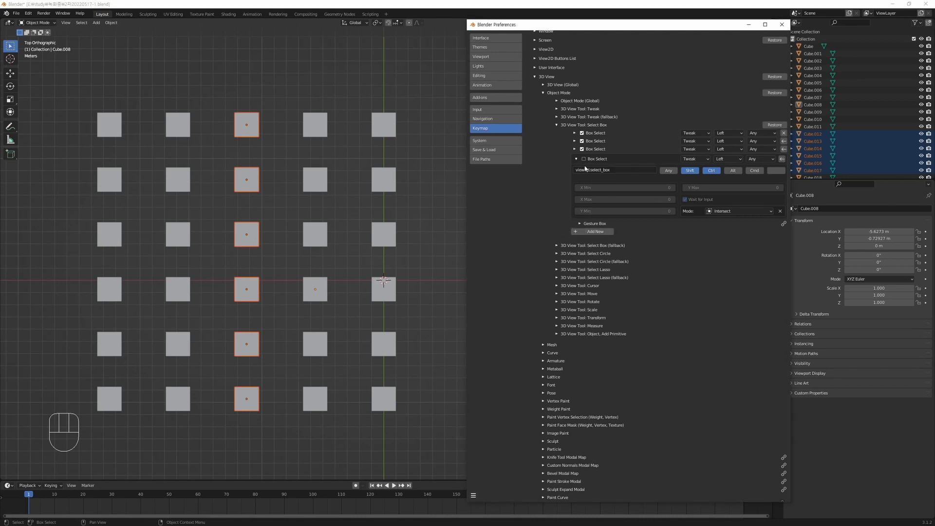
click(597, 234)
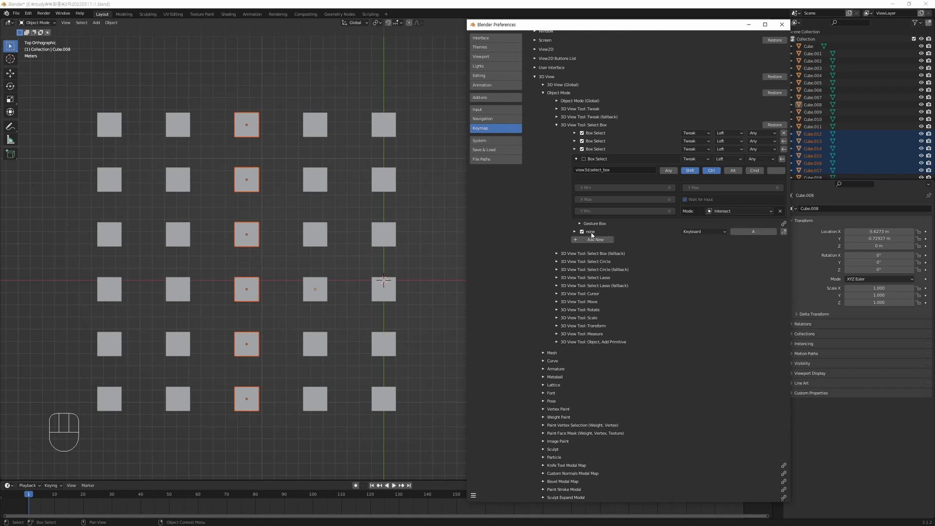
click(577, 234)
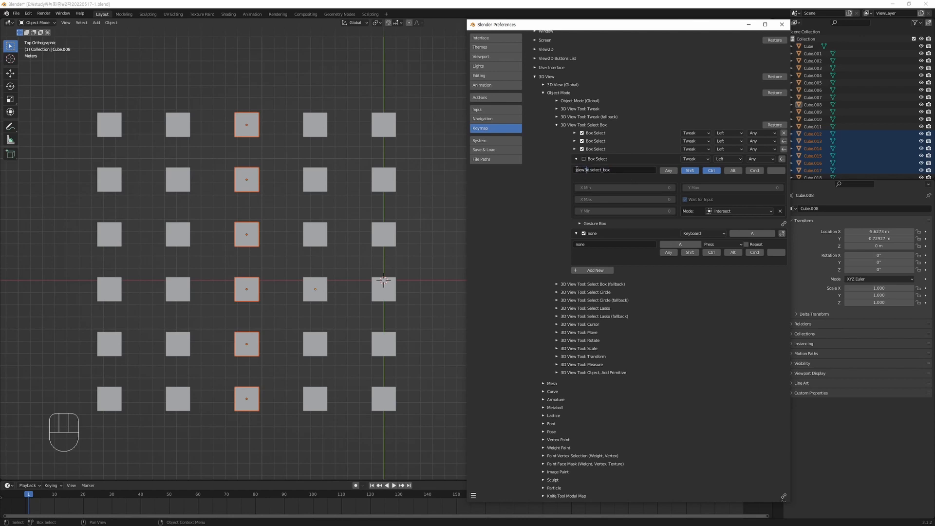
Copy the view3d.select_box identifier from the Intersect entry into the new keymap entry.
drag(575, 170, 619, 175)
key(ctrl+c)
click(600, 243)
click(600, 243)
key(BackSpace)
key(BackSpace)
key(BackSpace)
key(BackSpace)
key(ctrl+v)
key(Return)
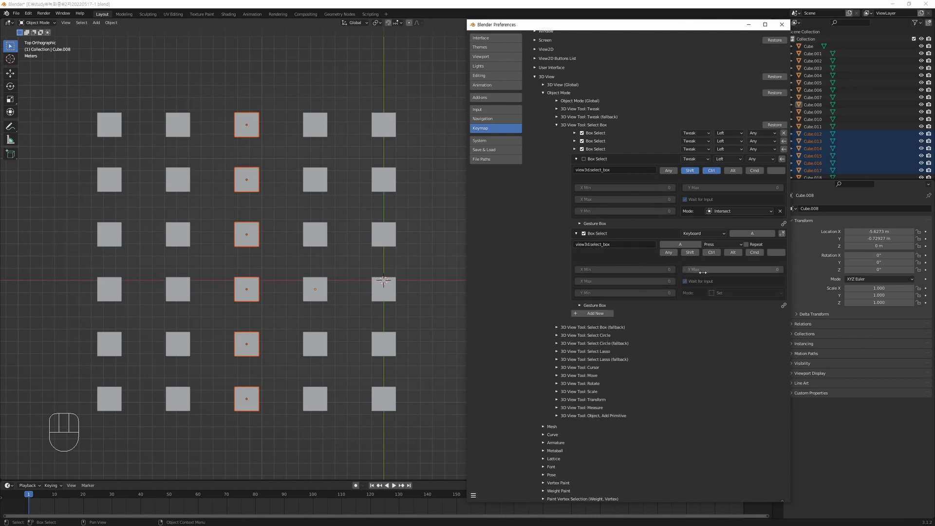
Remove the newly added Box Select entry from the Select Box keymap.
click(740, 295)
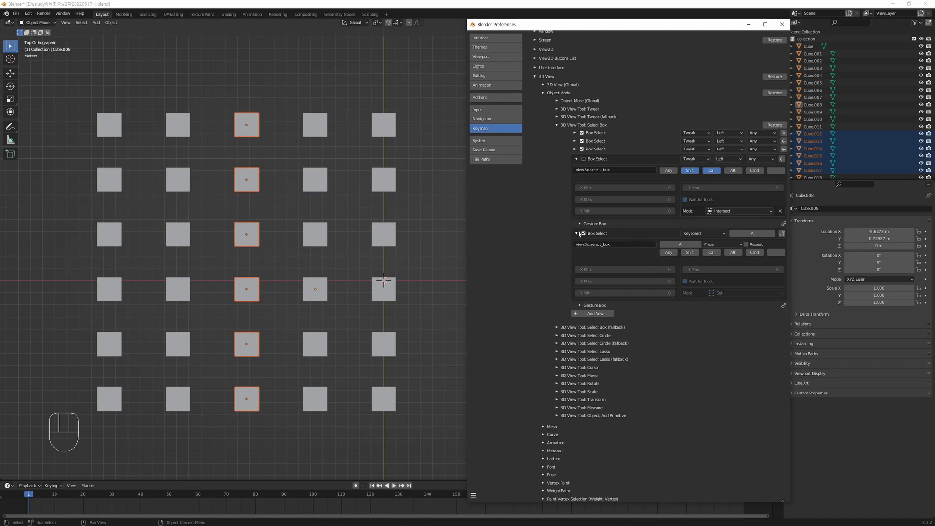
click(782, 233)
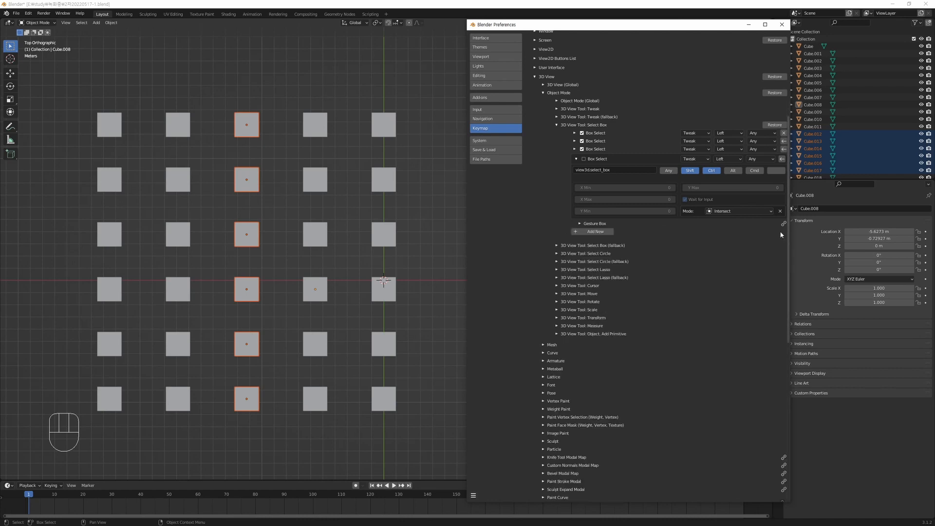
Box-select the three left cube columns, test the Shift+Ctrl Difference box over the right three, and compare with plain boxes on single top-row cubes.
click(448, 282)
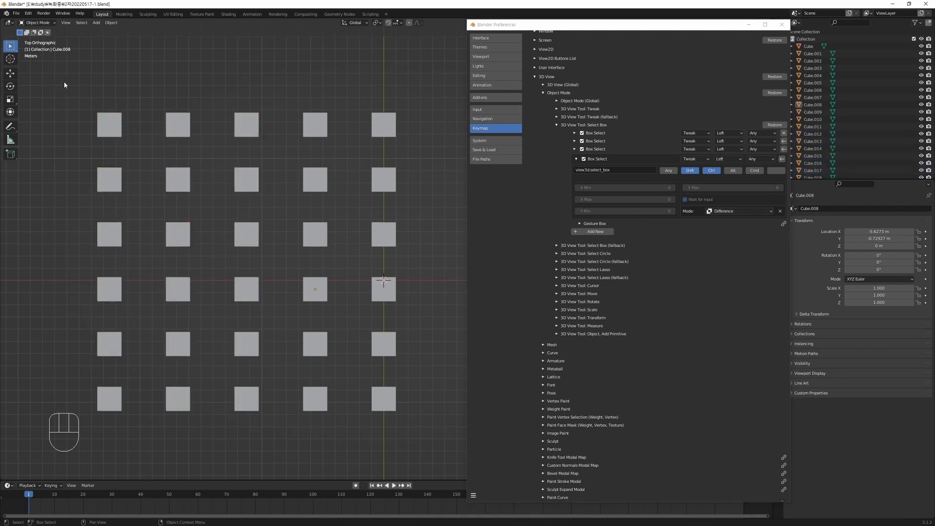
drag(80, 88, 283, 434)
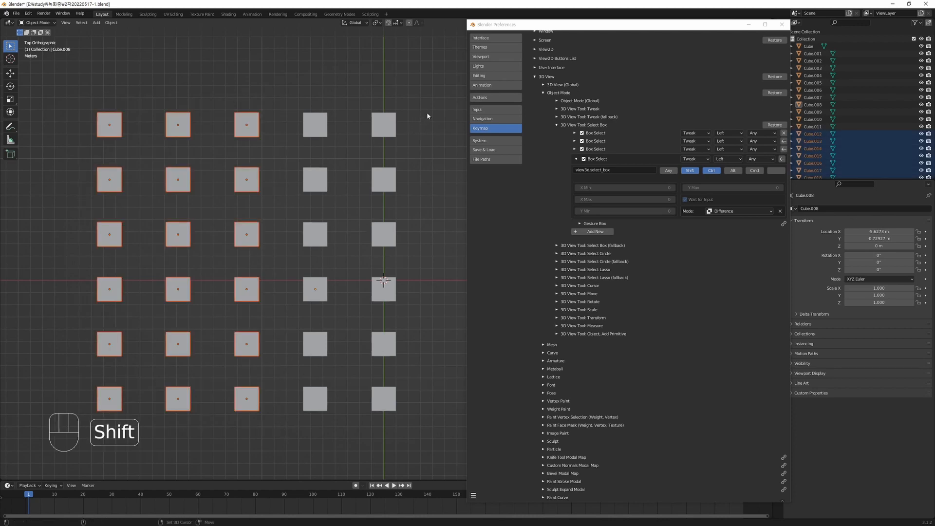
ctrl+shift+drag(434, 81, 209, 446)
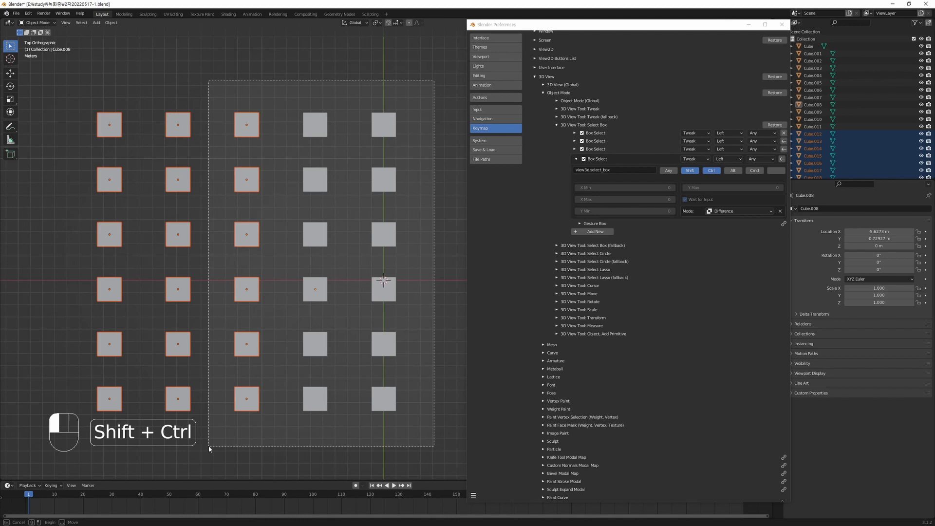
ctrl+shift+drag(209, 447, 212, 445)
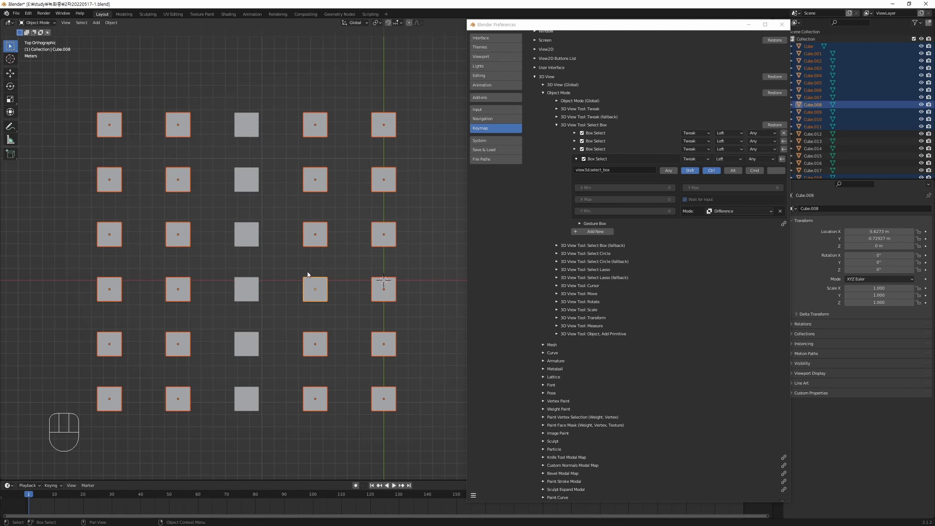
click(433, 210)
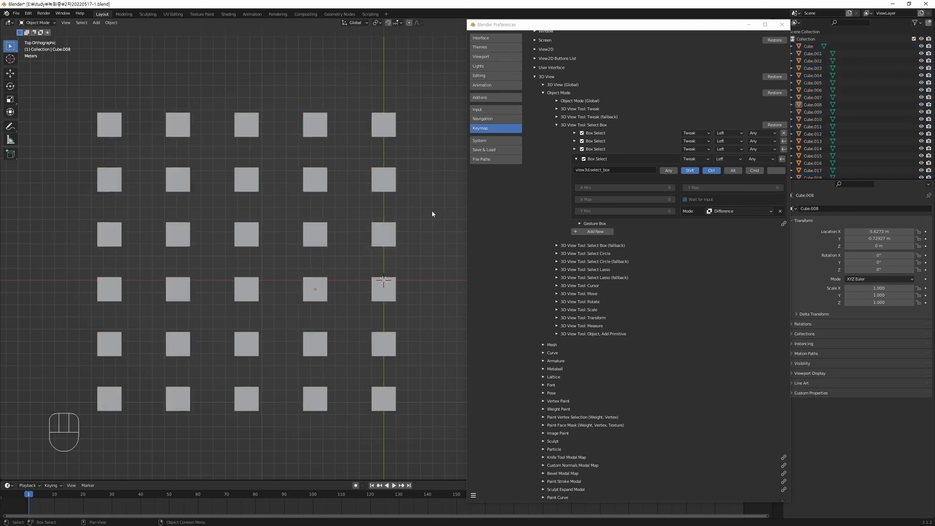
drag(405, 77, 355, 140)
drag(345, 91, 302, 152)
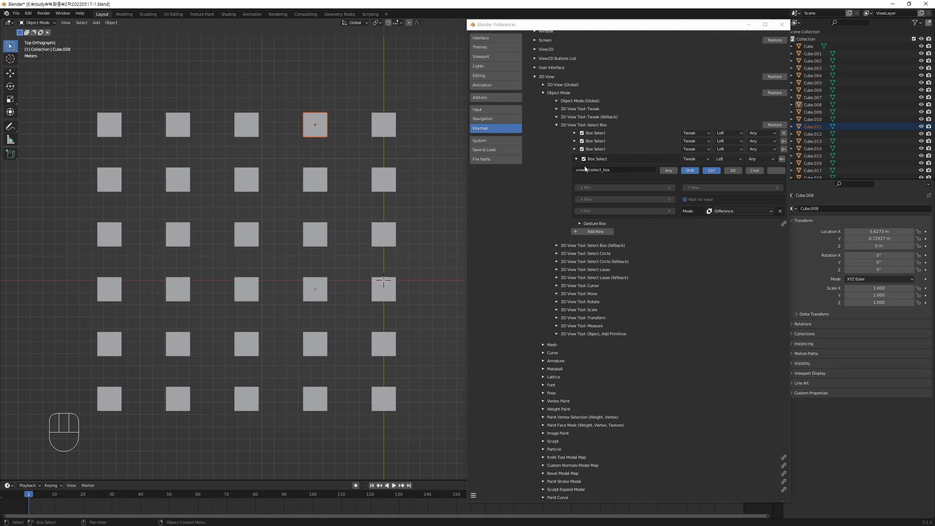
Set the Shift+Ctrl Box Select entry's mode to Intersect and leave the entry disabled and collapsed, with no cubes selected.
click(735, 211)
click(733, 254)
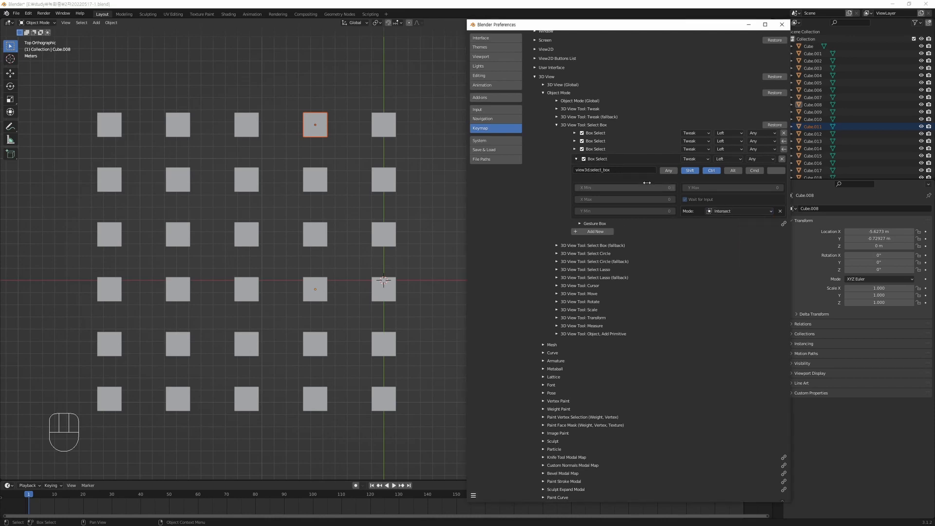
click(577, 160)
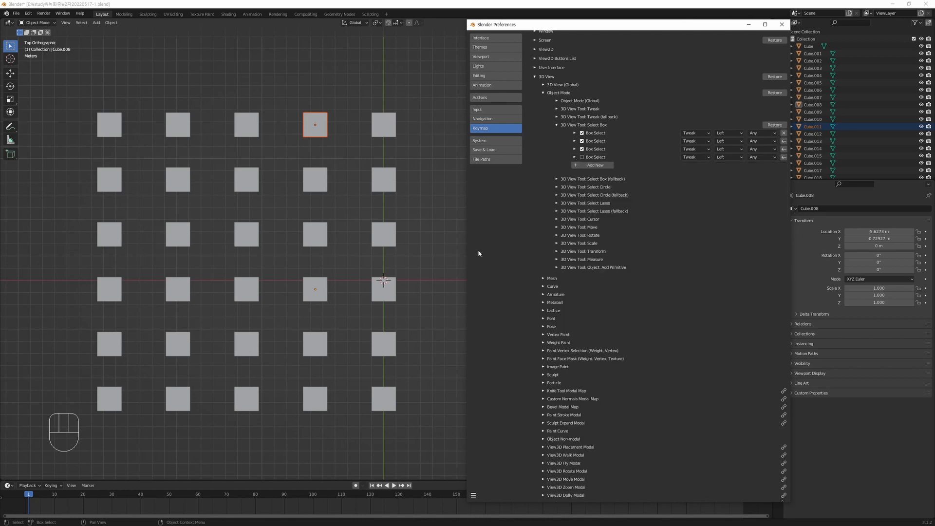
click(436, 244)
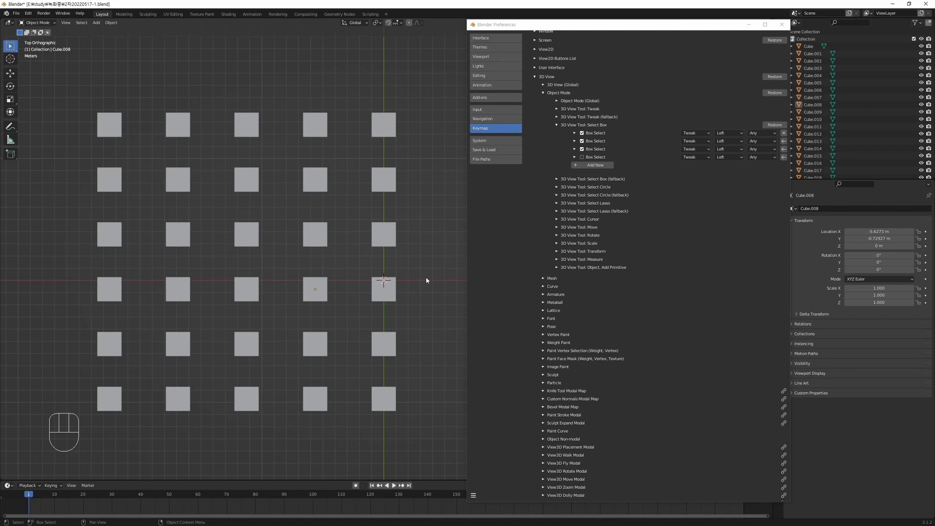
Expand the Select Circle keymap in the Object Mode section and activate the Select Circle tool on an angled view of the grid.
alt+drag(426, 281, 336, 314)
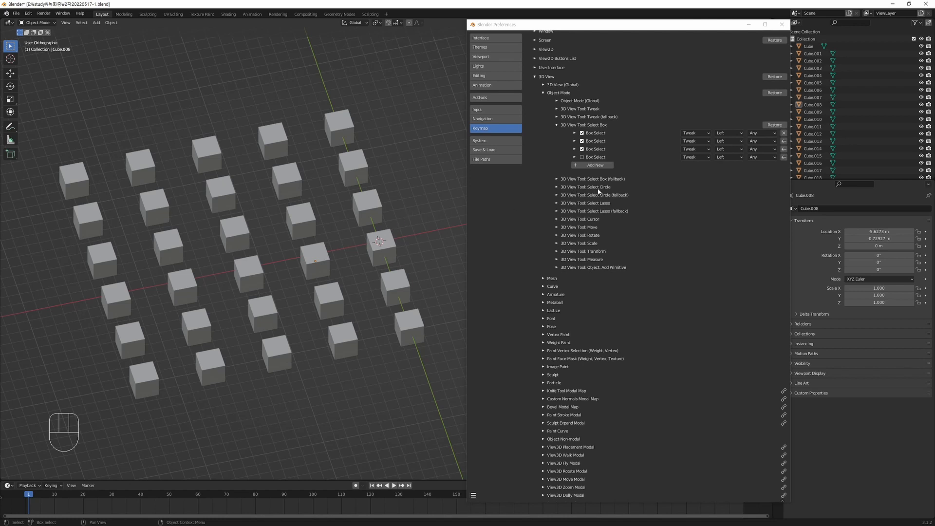
click(558, 187)
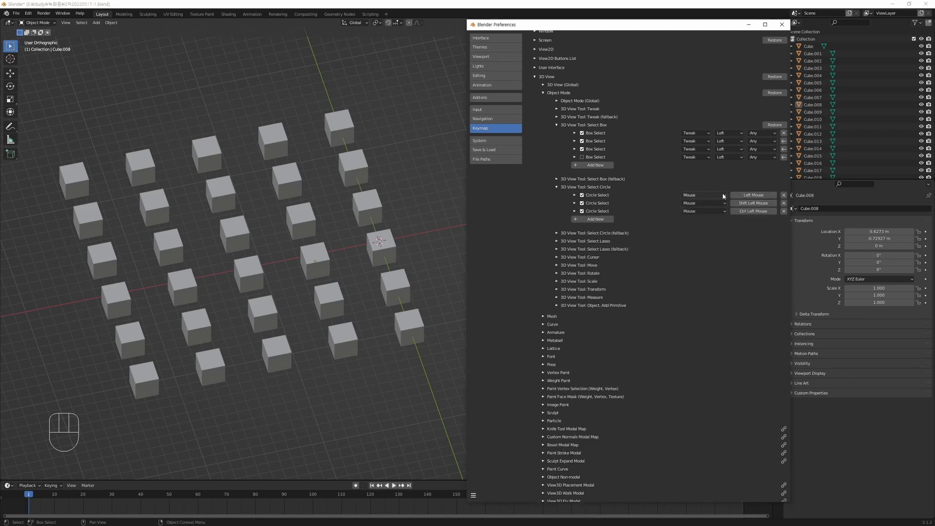
click(11, 49)
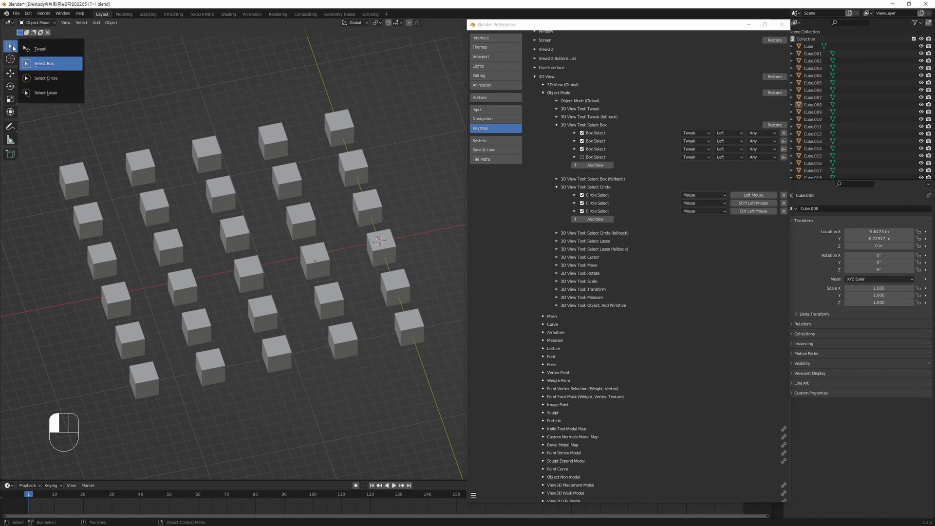
click(62, 79)
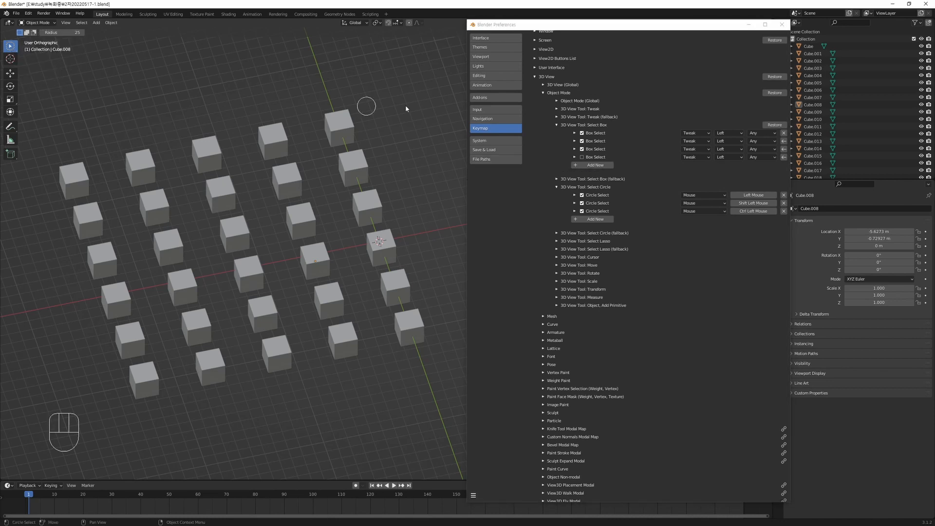
Test plain circle selection by sweeping along the lower and upper cubes of the rightmost column.
drag(366, 203, 415, 332)
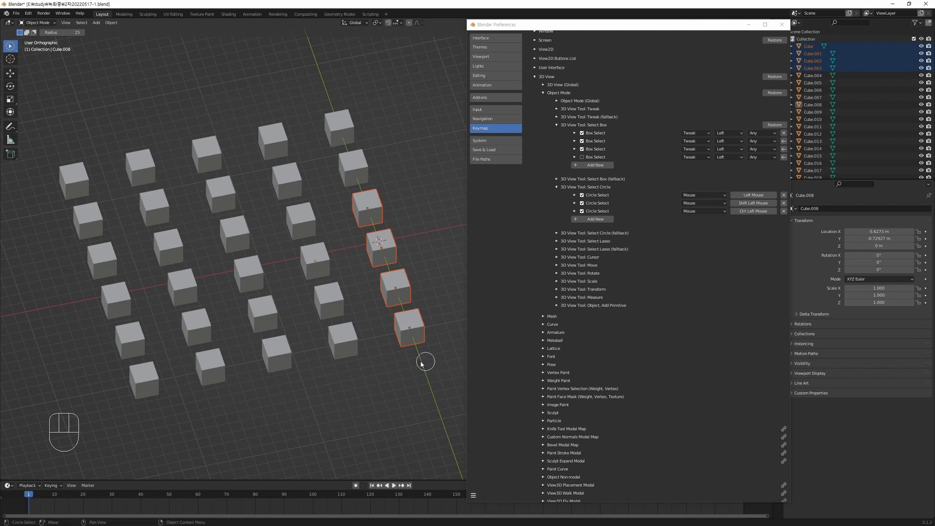
drag(332, 94, 373, 220)
drag(424, 341, 416, 350)
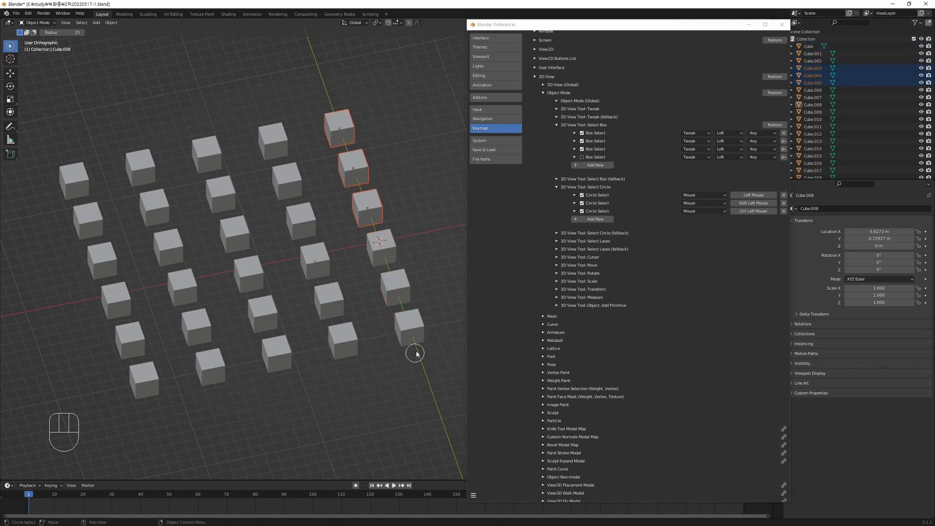
Select all cubes and try to subtract with Alt circle strokes over the rightmost column, finishing on its third cube.
key(ctrl+a)
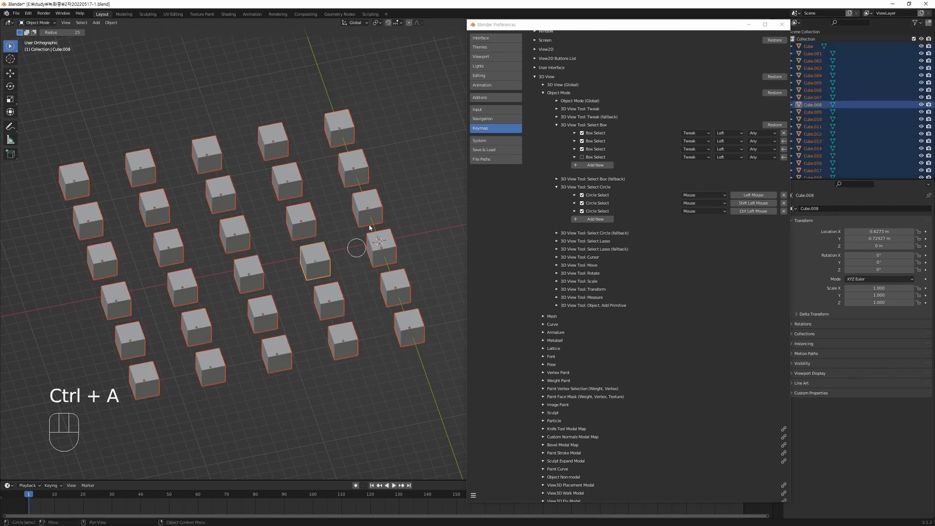
alt+drag(411, 164, 343, 245)
alt+drag(366, 211, 375, 207)
alt+click(374, 207)
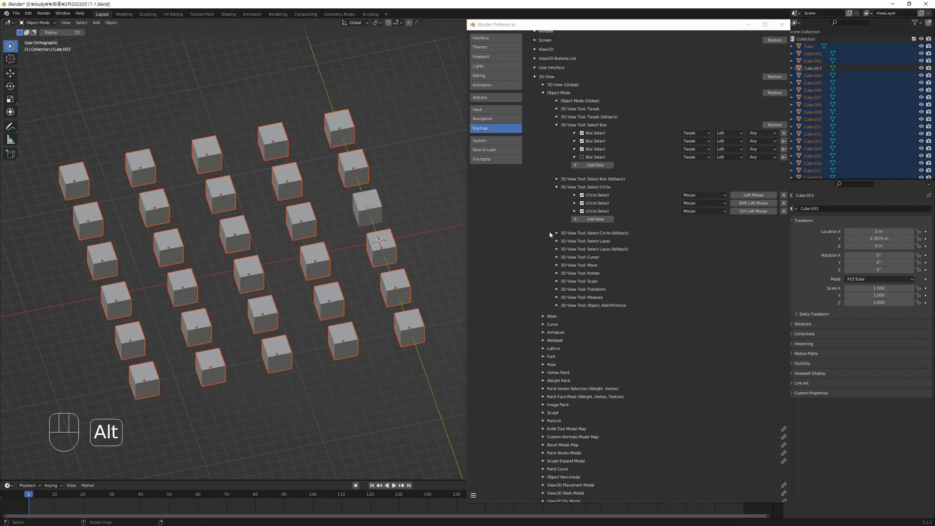
Collapse the Select Box keymap and expand the three Circle Select entries to examine their modifiers and modes.
click(557, 125)
click(576, 152)
click(575, 231)
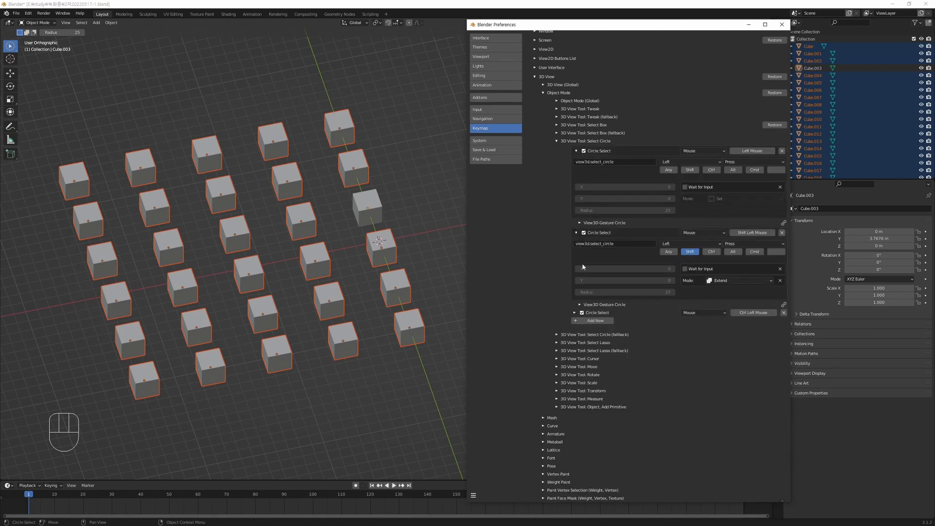
click(576, 314)
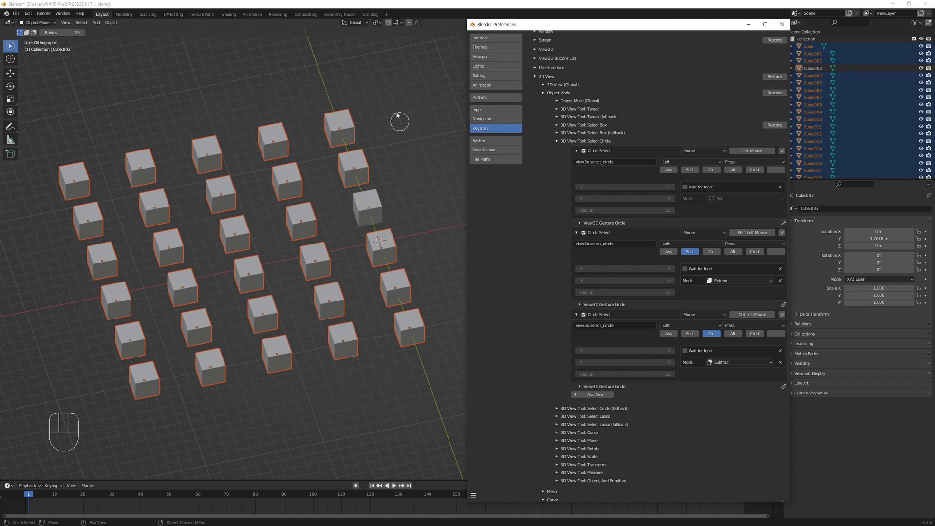
Test the Ctrl circle subtraction, reselecting all cubes between tries and finally removing the two right columns from the selection.
ctrl+drag(389, 94, 348, 135)
key(ctrl+a)
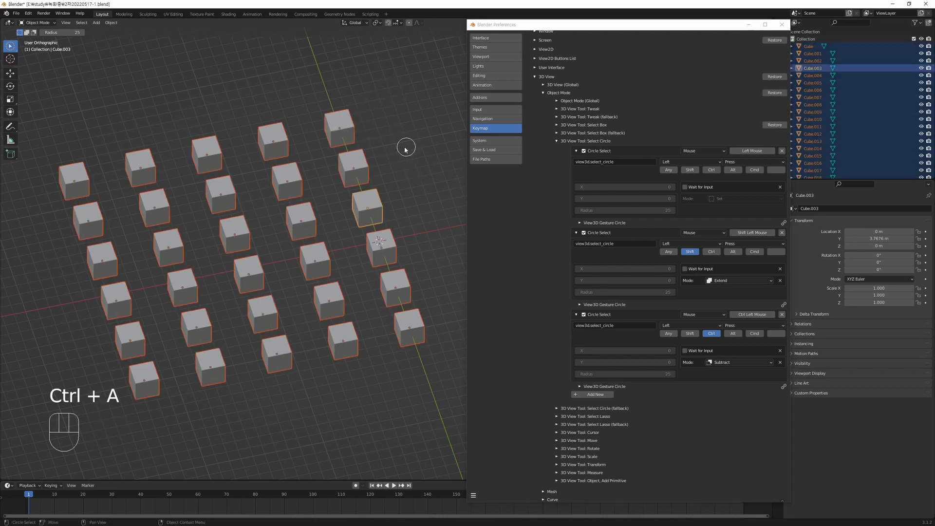
mouse_move(407, 105)
ctrl+mouse_down()
mouse_move(349, 128)
mouse_move(284, 184)
mouse_move(224, 199)
mouse_move(251, 273)
ctrl+mouse_up()
key(ctrl+a)
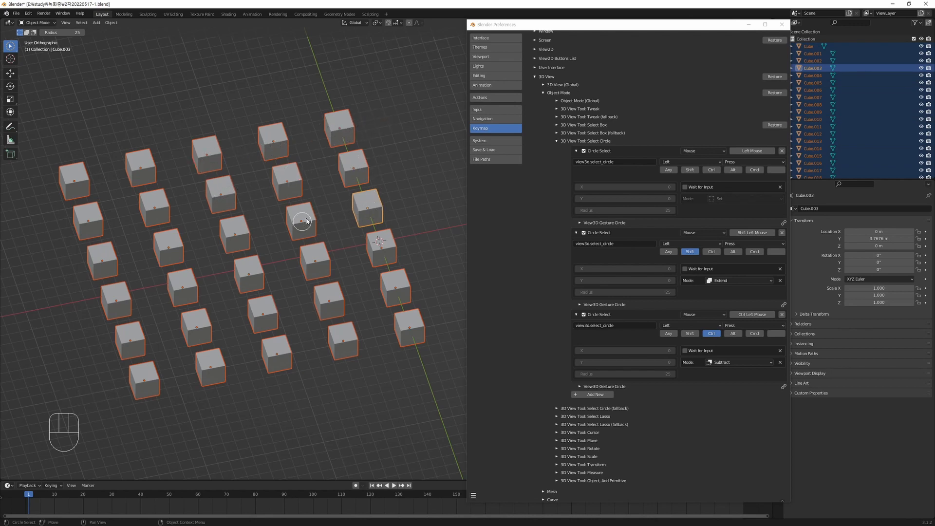
mouse_move(342, 132)
ctrl+mouse_down()
mouse_move(397, 297)
mouse_move(370, 341)
mouse_move(319, 273)
mouse_move(254, 115)
ctrl+mouse_up()
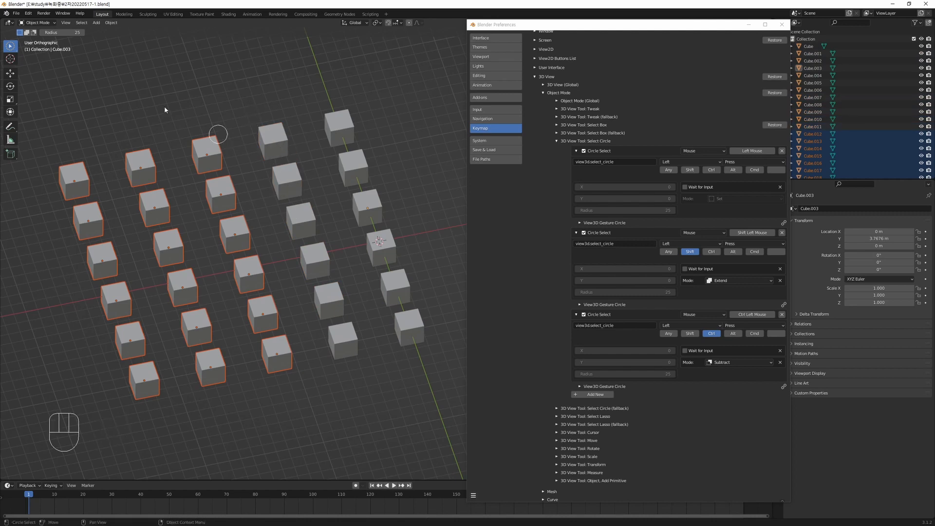
Activate the Select Lasso tool, collapse the Select Circle keymap, and clear the cube selection.
click(10, 47)
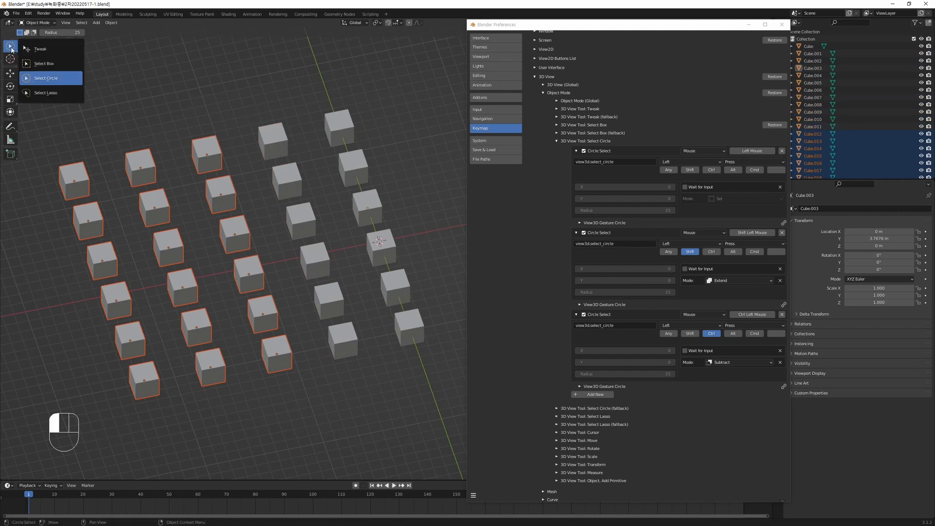
click(63, 94)
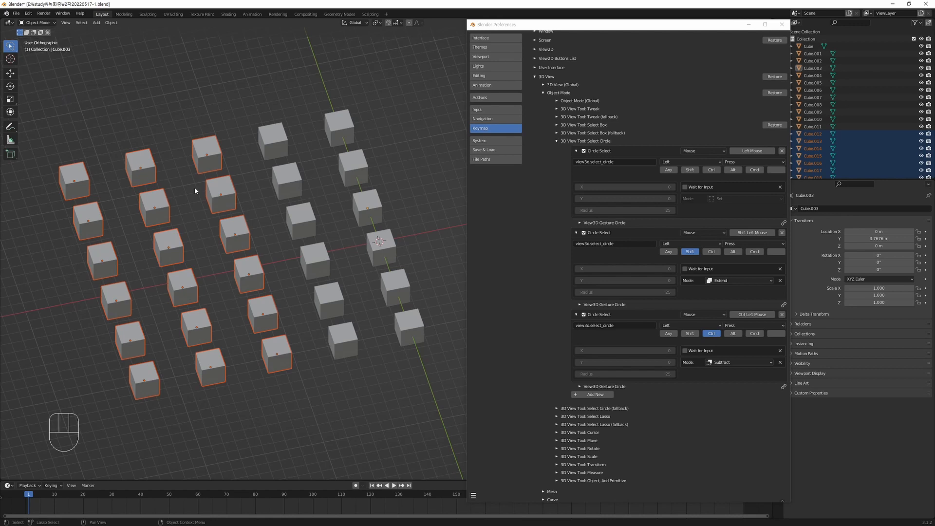
click(557, 141)
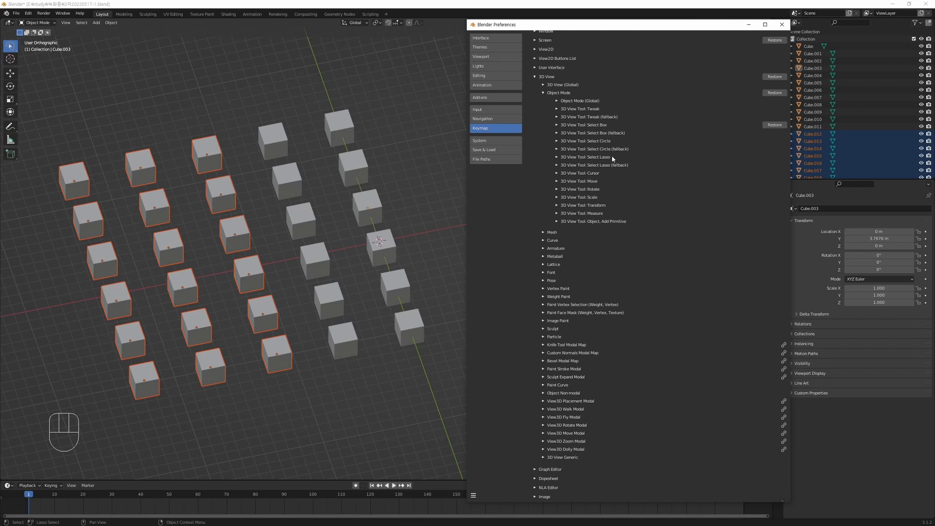
click(429, 226)
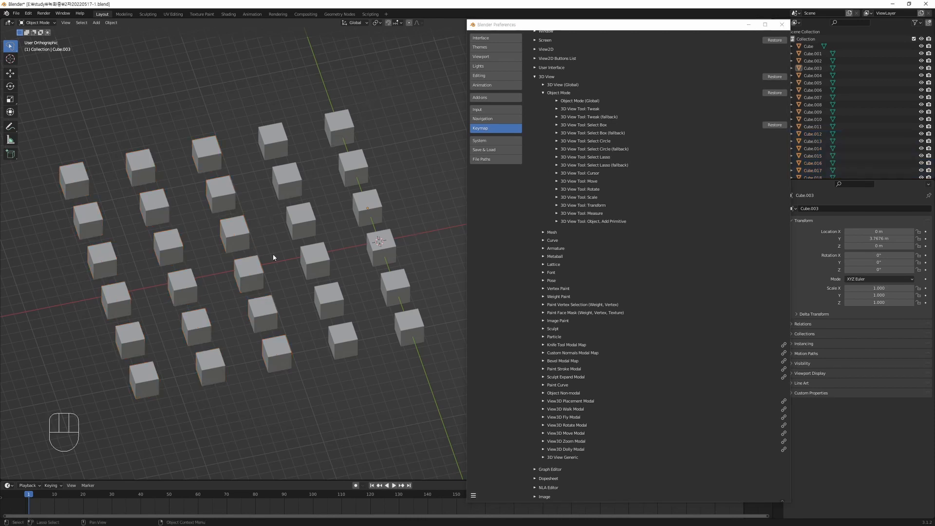
Switch to Select Box, select all cubes, and subtract the two right columns and cubes of the middle column with successive Alt boxes.
drag(10, 46, 39, 64)
key(ctrl+a)
alt+drag(381, 82, 334, 125)
alt+drag(390, 137, 341, 183)
alt+drag(393, 192, 345, 230)
alt+drag(403, 234, 364, 276)
alt+drag(425, 308, 403, 334)
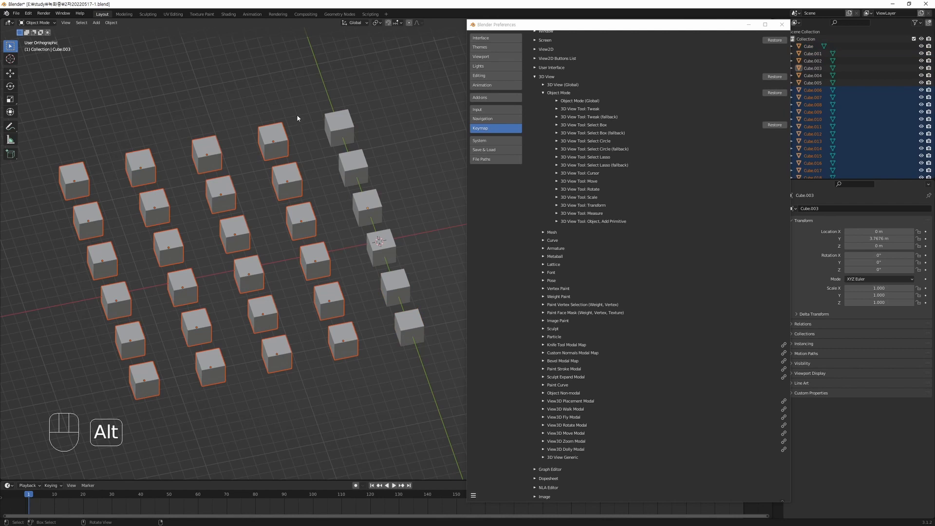
alt+drag(297, 115, 276, 170)
alt+drag(323, 201, 301, 249)
alt+drag(335, 259, 317, 294)
alt+drag(360, 325, 340, 347)
alt+drag(229, 134, 208, 161)
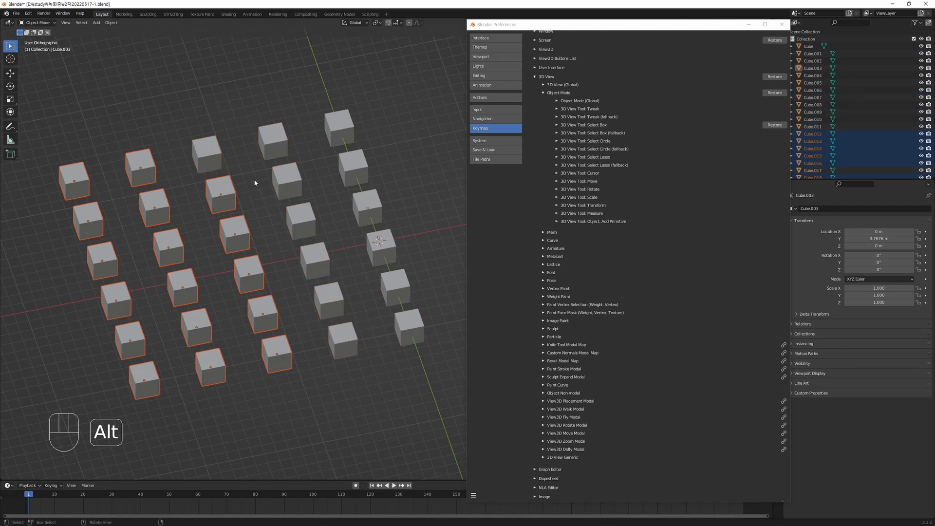
alt+drag(262, 227, 224, 254)
alt+drag(279, 266, 238, 293)
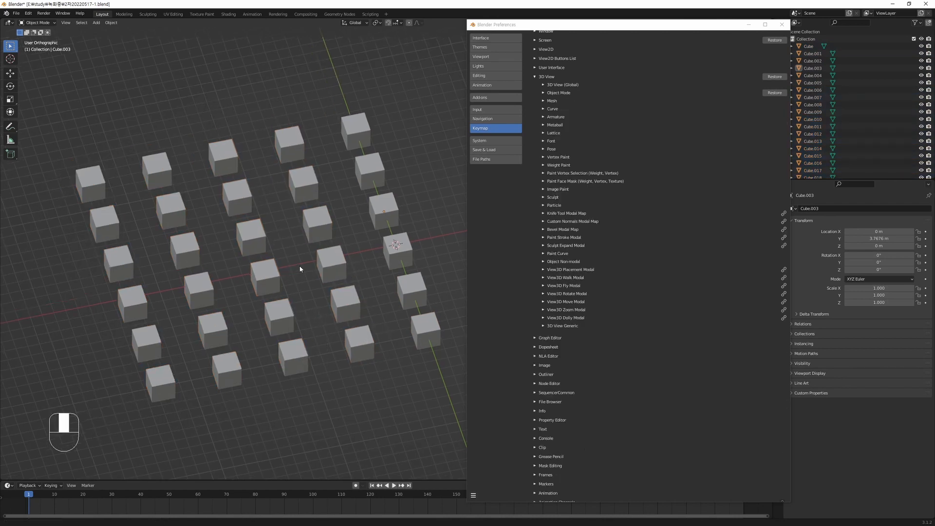
Box-select the whole cube grid and delete all the cubes.
alt+middle_drag(282, 307, 302, 300)
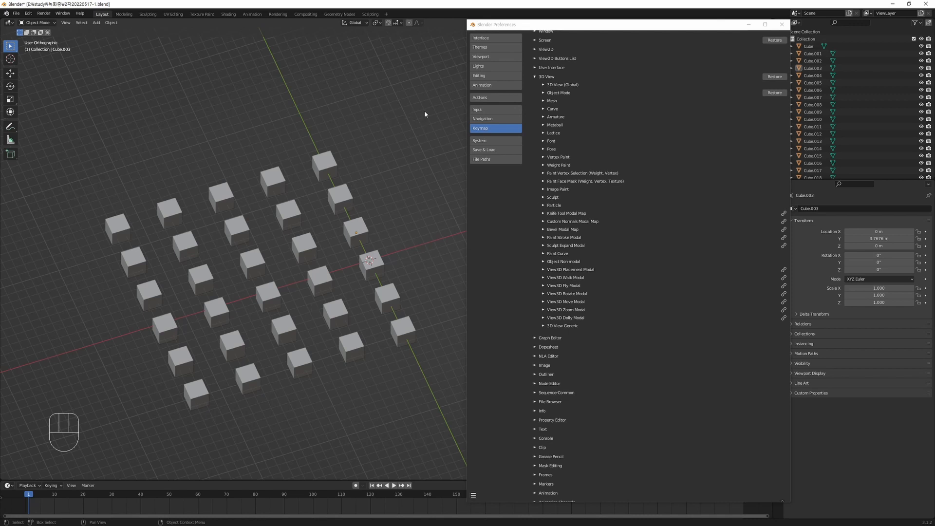
drag(425, 110, 151, 376)
key(Delete)
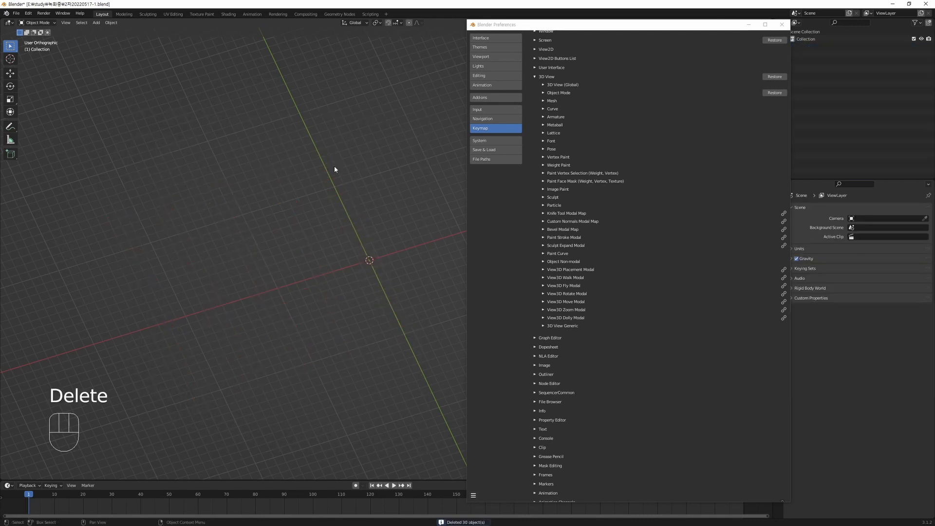
Add a Plane mesh at the world origin and frame it up close in the viewport.
key(shift+a)
mouse_move(328, 299)
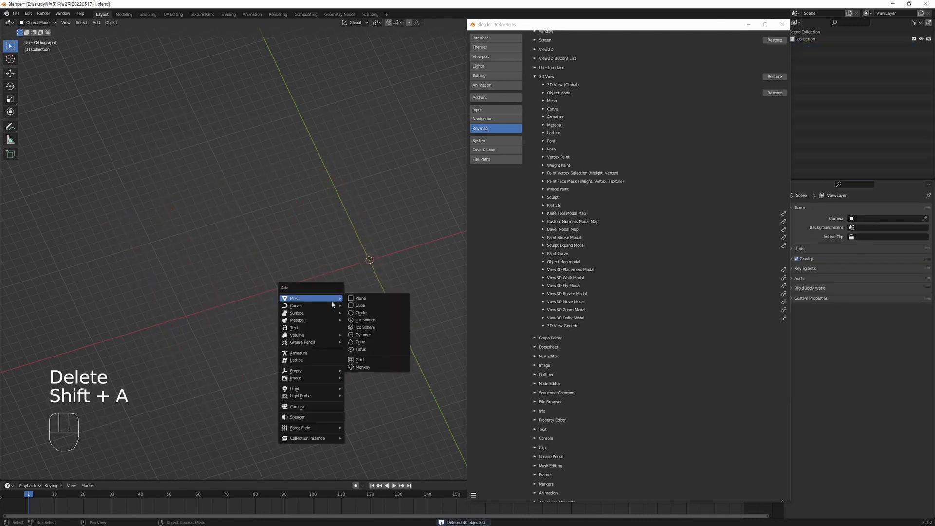
click(377, 299)
key(z)
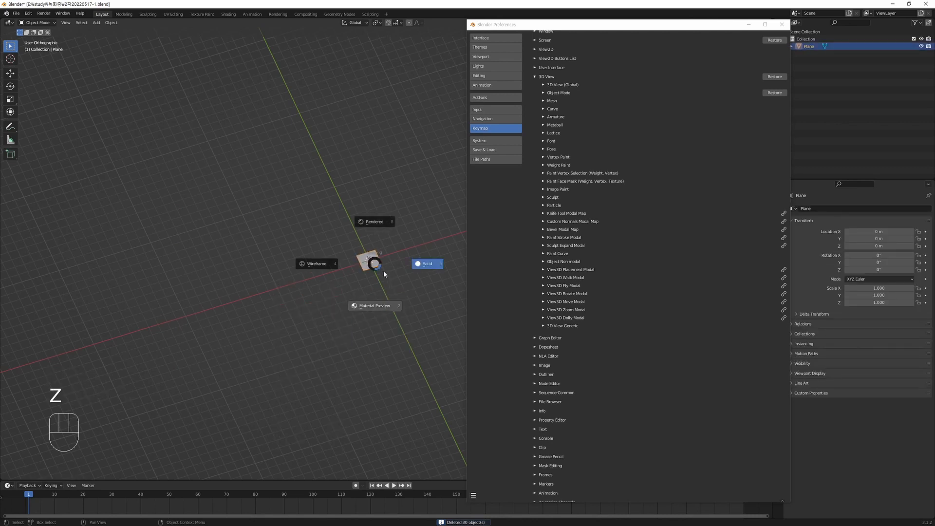
click(382, 271)
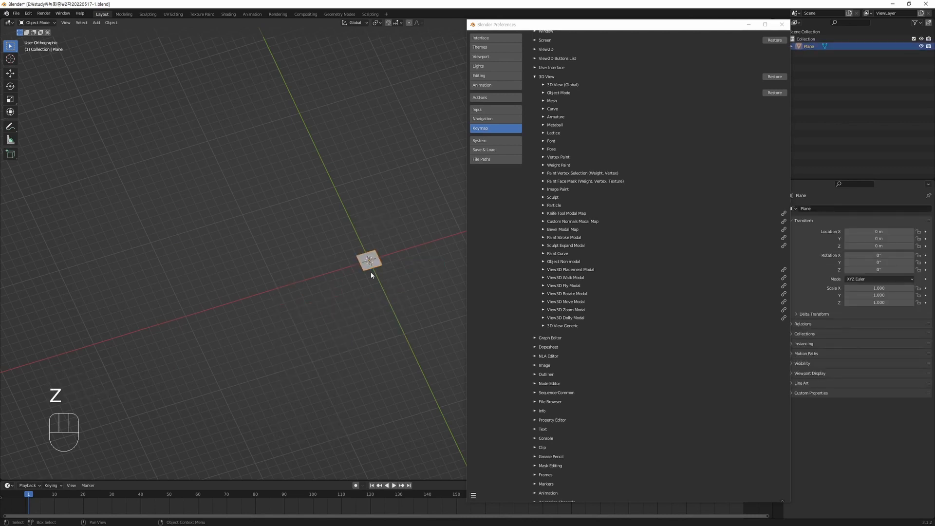
key(KP_Decimal)
middle_drag(328, 216, 96, 237)
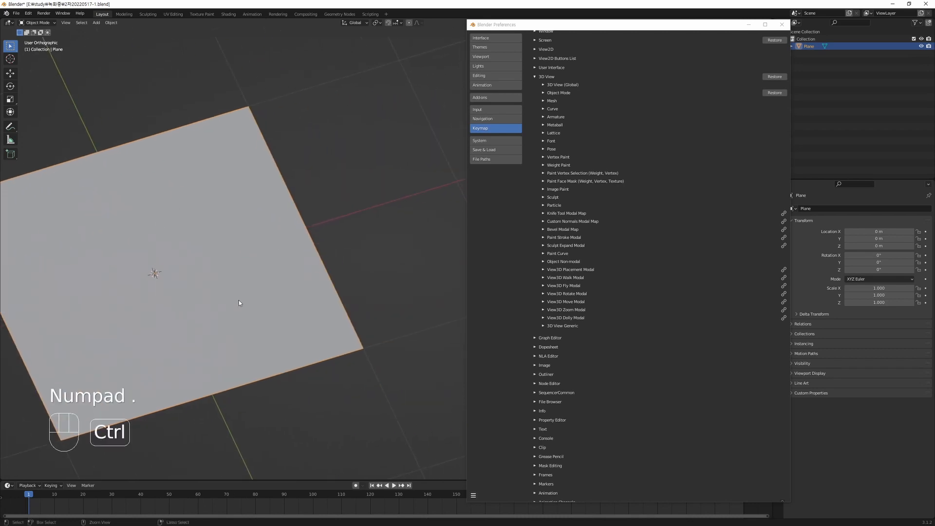
ctrl+middle_drag(239, 300, 242, 245)
middle_drag(310, 244, 374, 241)
click(374, 241)
click(274, 324)
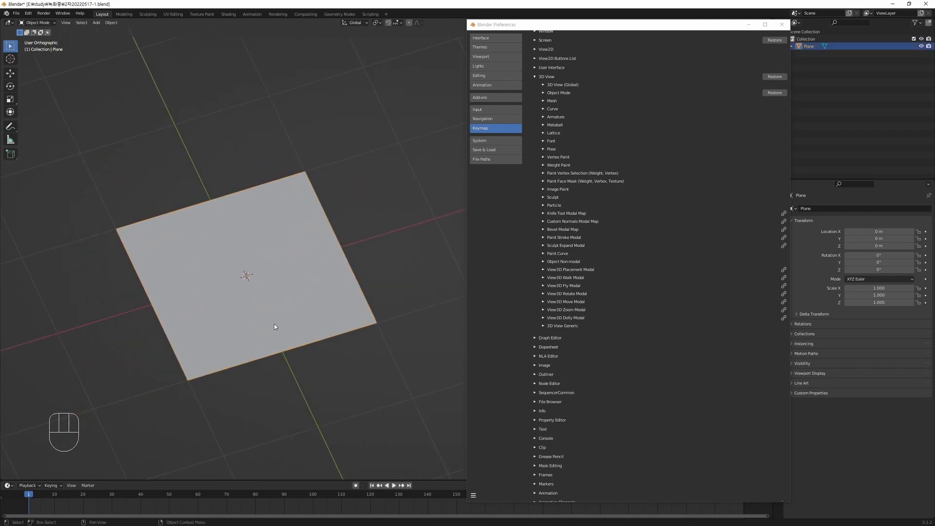
mouse_move(275, 326)
middle_down()
mouse_move(258, 317)
mouse_move(280, 317)
middle_up()
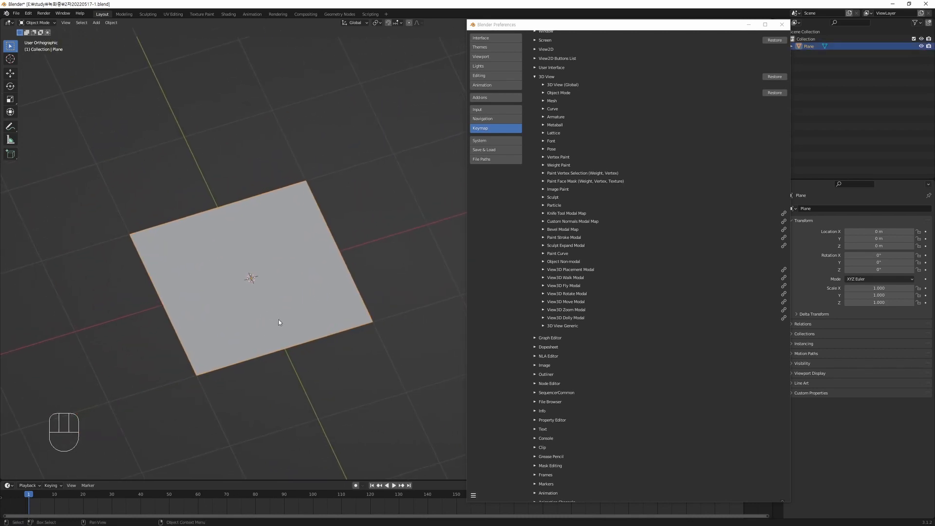
key(2)
click(345, 241)
click(307, 294)
shift+middle_drag(284, 261, 270, 267)
Toggle the plane between Object Mode and Edit Mode to compare the two modes, finishing in Object Mode.
key(Tab)
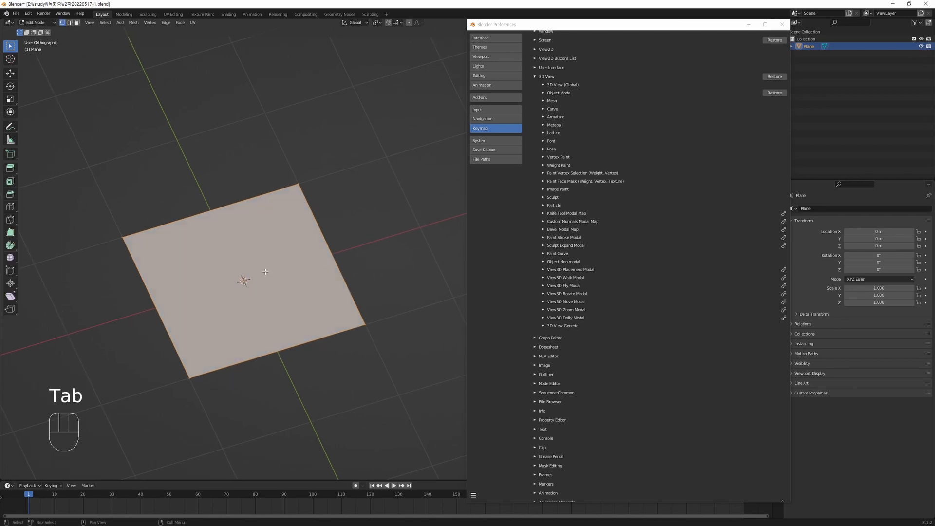
key(Tab)
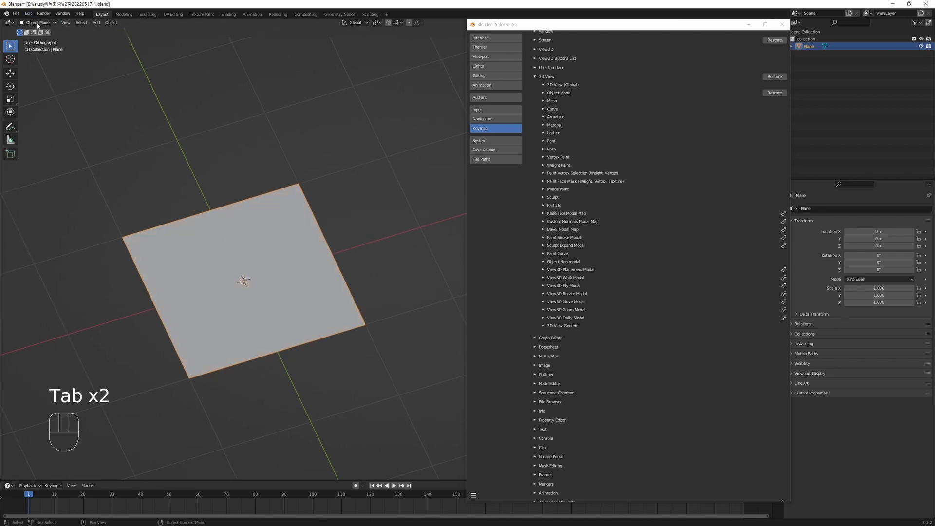
key(Tab)
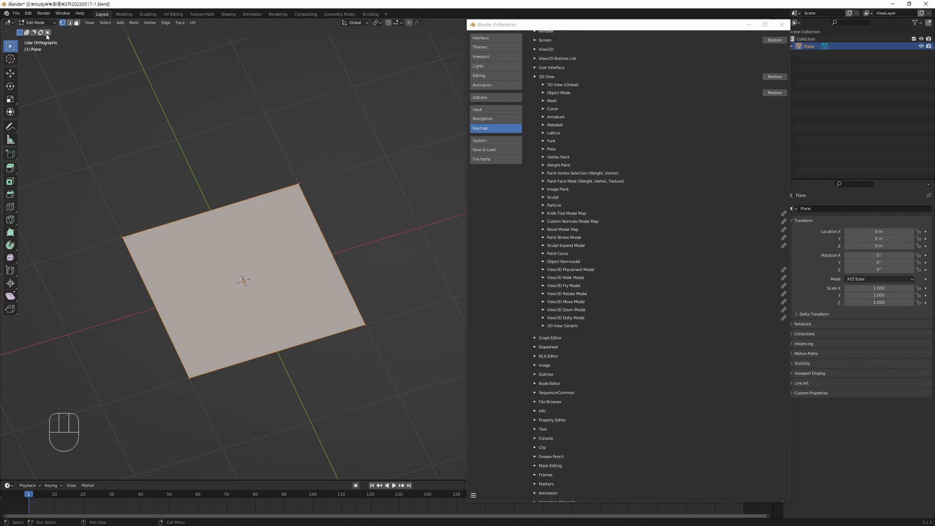
middle_drag(135, 109, 148, 110)
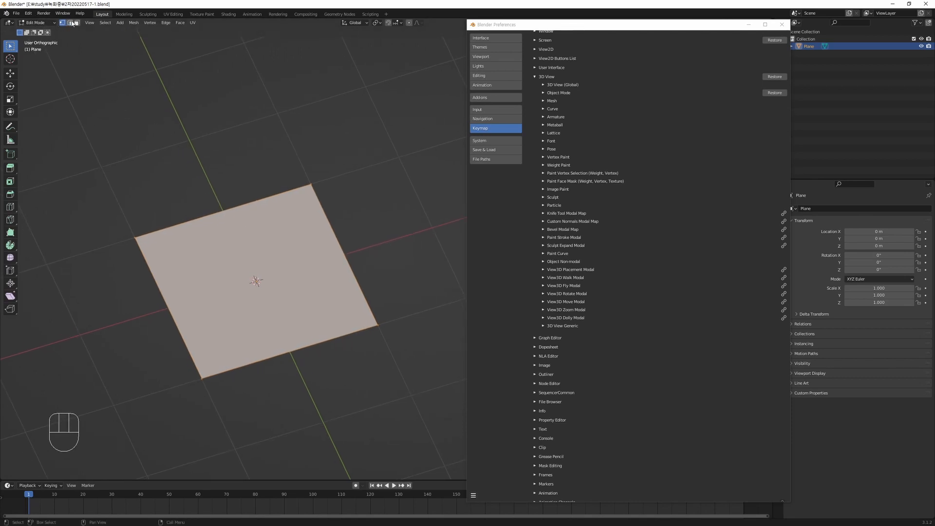
shift+middle_drag(339, 217, 326, 215)
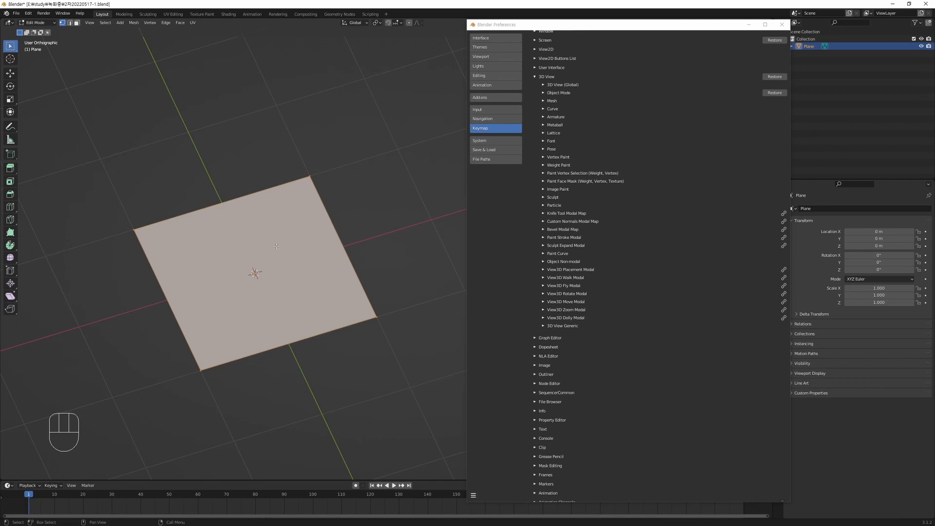
key(Tab)
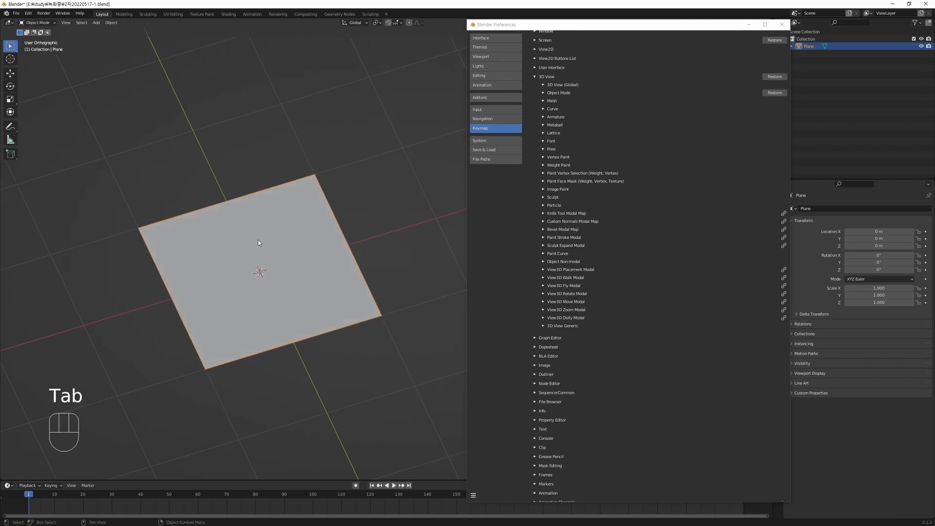
Delete the plane and add a UV Sphere mesh at the world origin.
key(Delete)
key(shift+a)
mouse_move(265, 260)
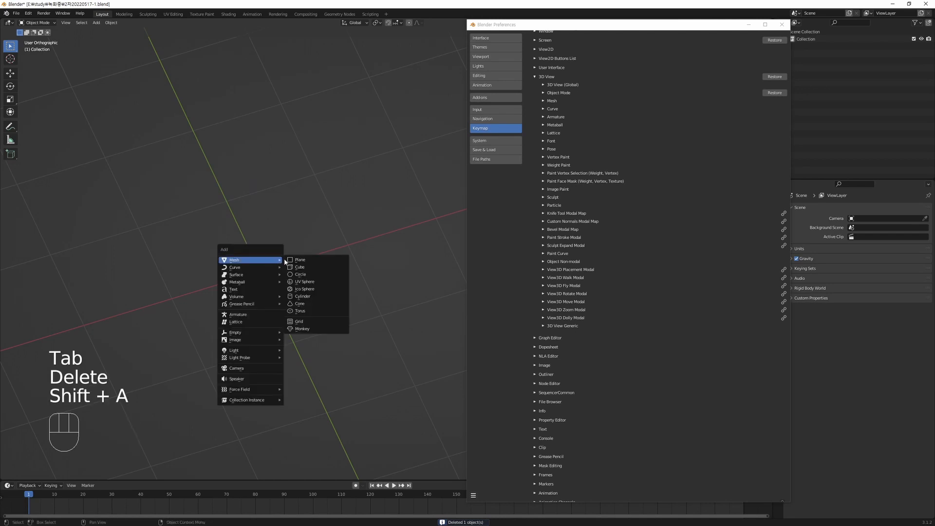
click(319, 285)
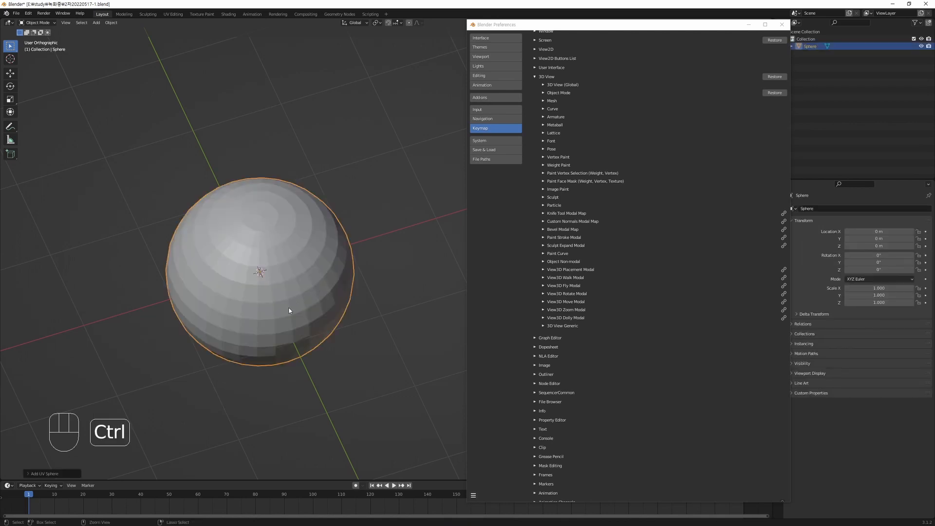
Move the sphere straight up along the Z axis to a height of about 1.66 m.
ctrl+middle_drag(315, 282, 285, 274)
mouse_move(284, 312)
alt+middle_down()
mouse_move(291, 276)
mouse_move(282, 304)
alt+middle_up()
key(g)
key(f)
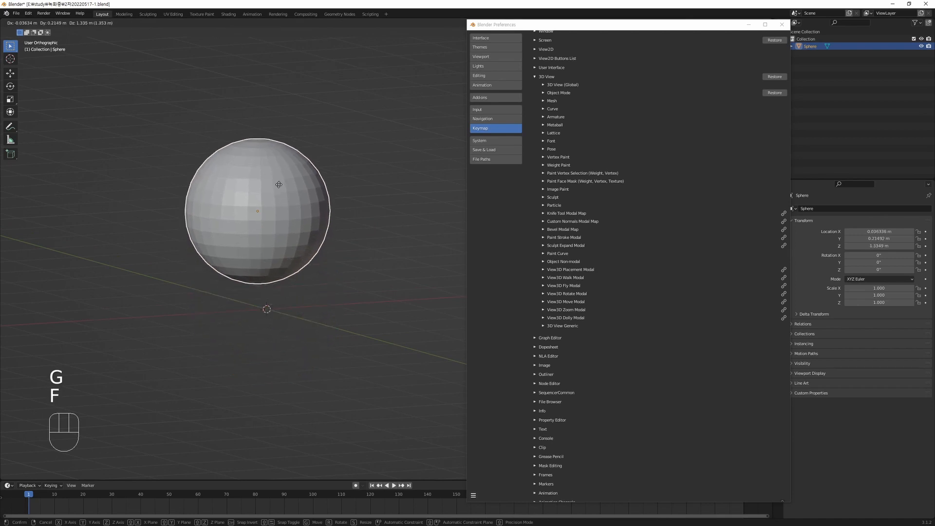
middle_drag(279, 184, 313, 277)
click(278, 184)
click(314, 281)
click(276, 256)
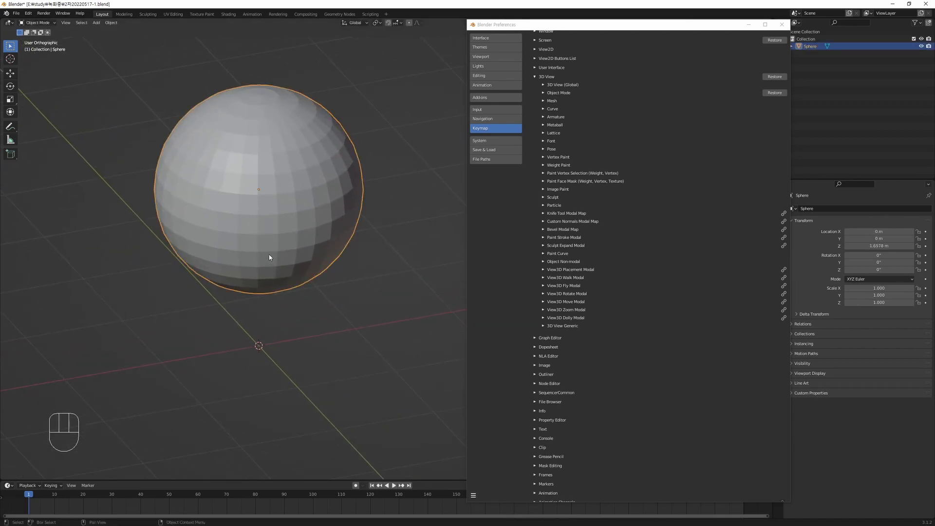
Enter Edit Mode on the sphere, cycle through vertex, edge and face select modes, and return to Object Mode.
key(Tab)
key(1)
key(2)
key(3)
key(Tab)
Clear the sphere's selection in Object Mode.
click(268, 265)
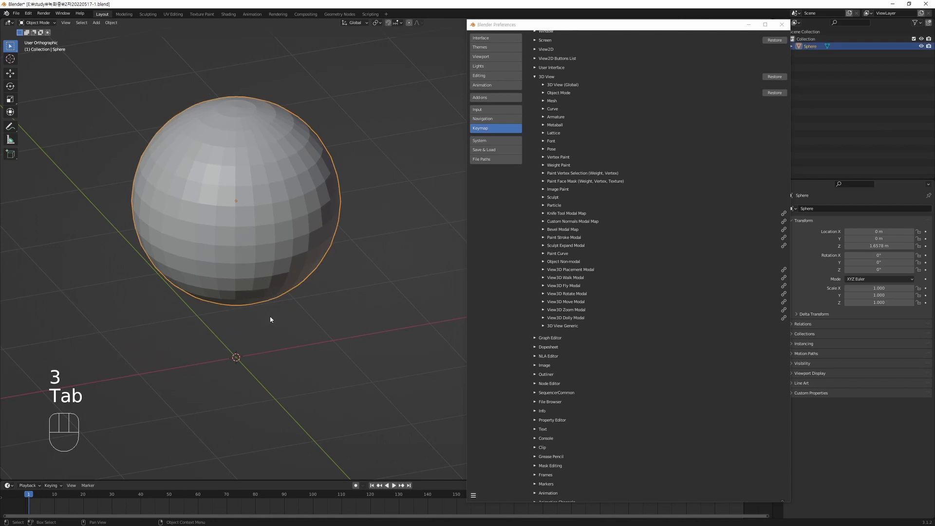
mouse_move(296, 297)
alt+mouse_down()
mouse_move(270, 303)
mouse_move(277, 294)
alt+mouse_up()
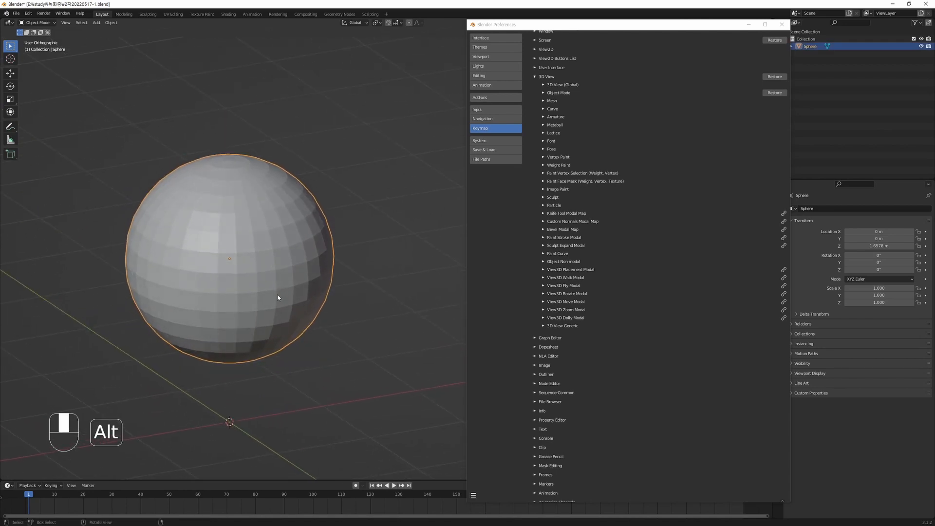
click(343, 353)
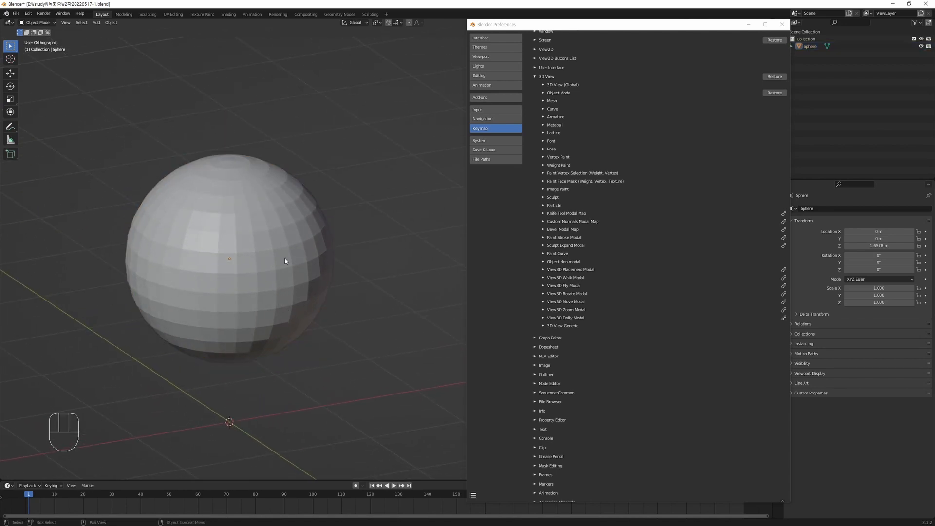